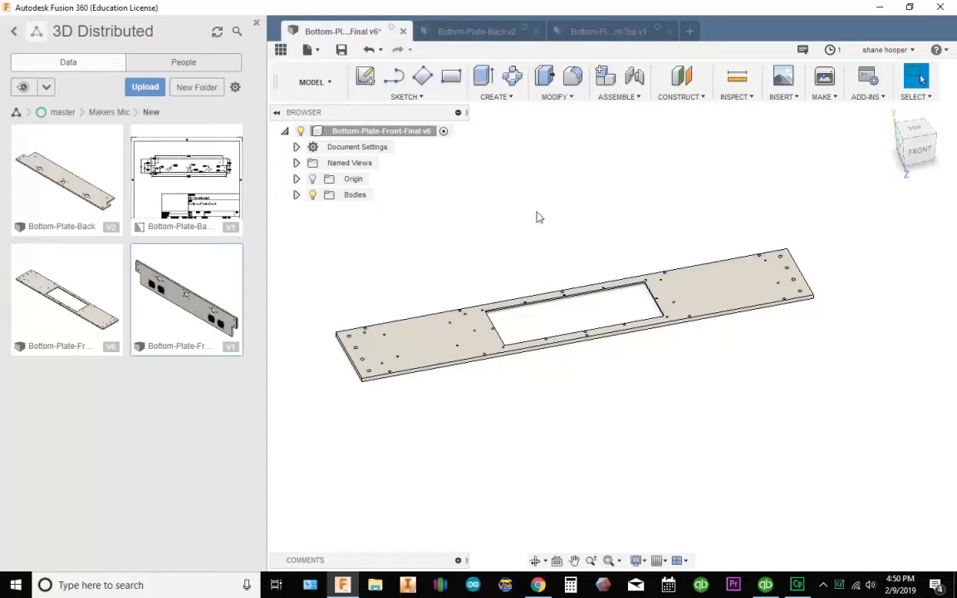
Look over the Bottom-Plate-Back and Bottom-Plate-Front-Top designs, then return to Bottom-Plate-Front-Final.
{"action": "middle_click_drag", "start_coordinate": [550, 222], "coordinate": [556, 213]}
{"action": "left_click", "coordinate": [488, 31]}
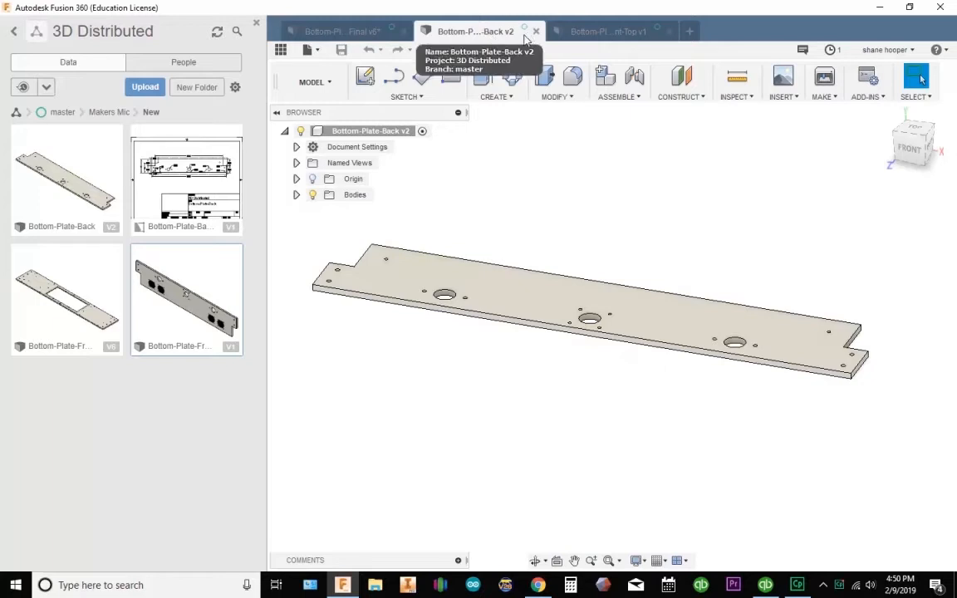
{"action": "left_click", "coordinate": [577, 32]}
{"action": "middle_click_drag", "start_coordinate": [597, 269], "coordinate": [540, 340], "text": "shift"}
{"action": "middle_click_drag", "start_coordinate": [563, 384], "coordinate": [555, 393], "text": "shift"}
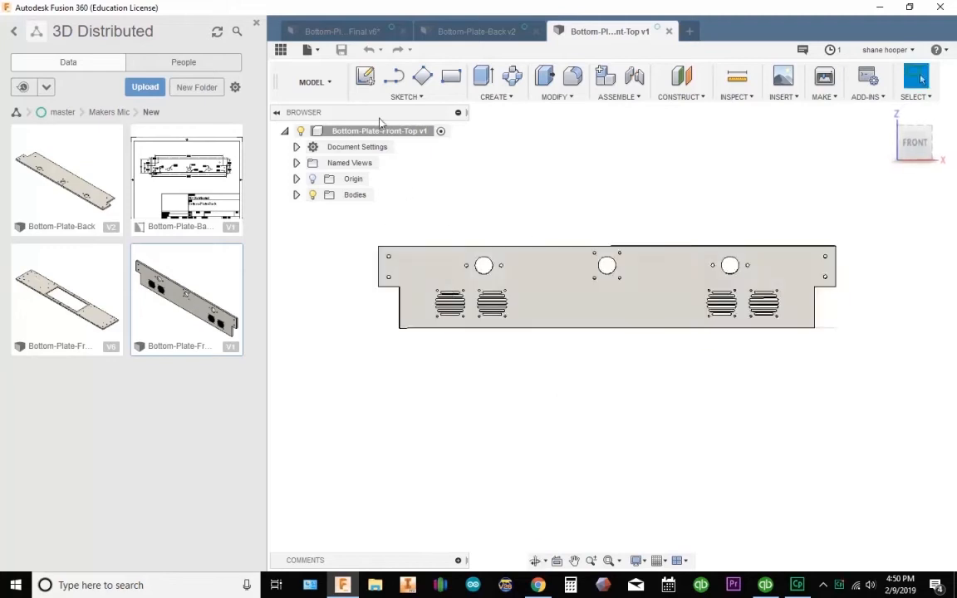
{"action": "left_click", "coordinate": [477, 33]}
{"action": "left_click", "coordinate": [316, 32]}
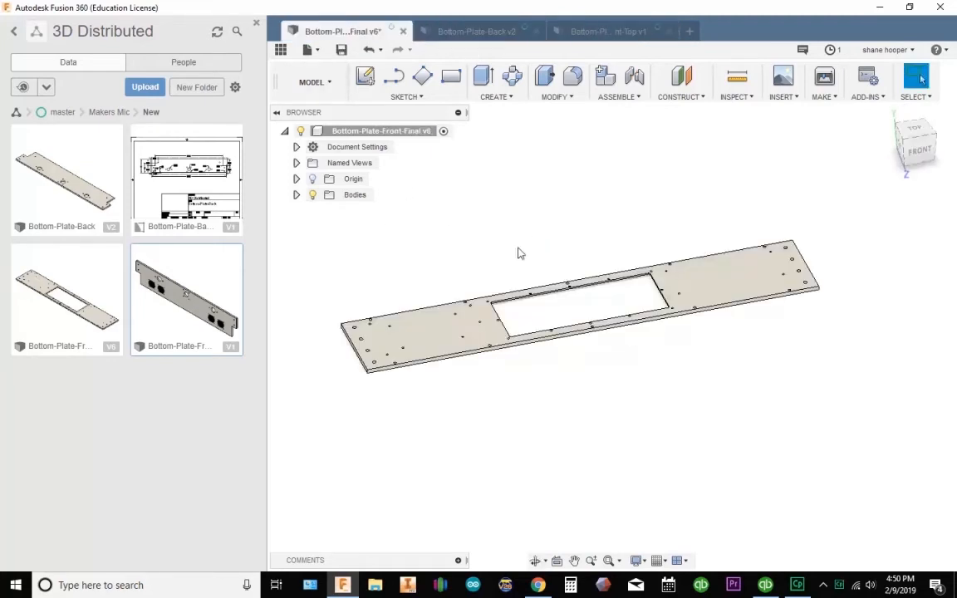
Measure the front plate's thickness at a corner edge and the length of its short side.
{"action": "scroll", "coordinate": [443, 180], "scroll_direction": "up", "scroll_amount": 1}
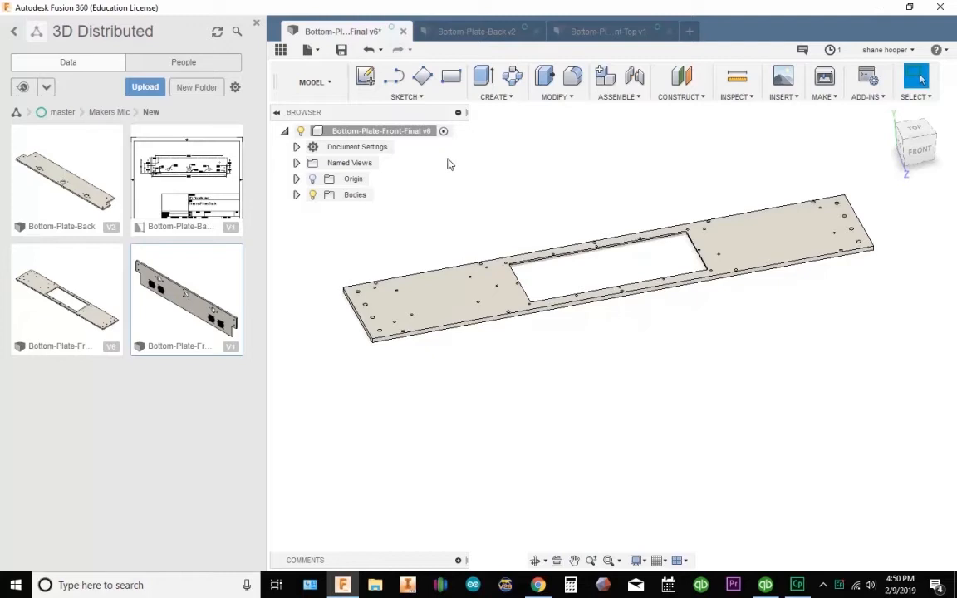
{"action": "left_click", "coordinate": [738, 78]}
{"action": "scroll", "coordinate": [480, 264], "scroll_direction": "up", "scroll_amount": 3}
{"action": "scroll", "coordinate": [331, 378], "scroll_direction": "up", "scroll_amount": 6}
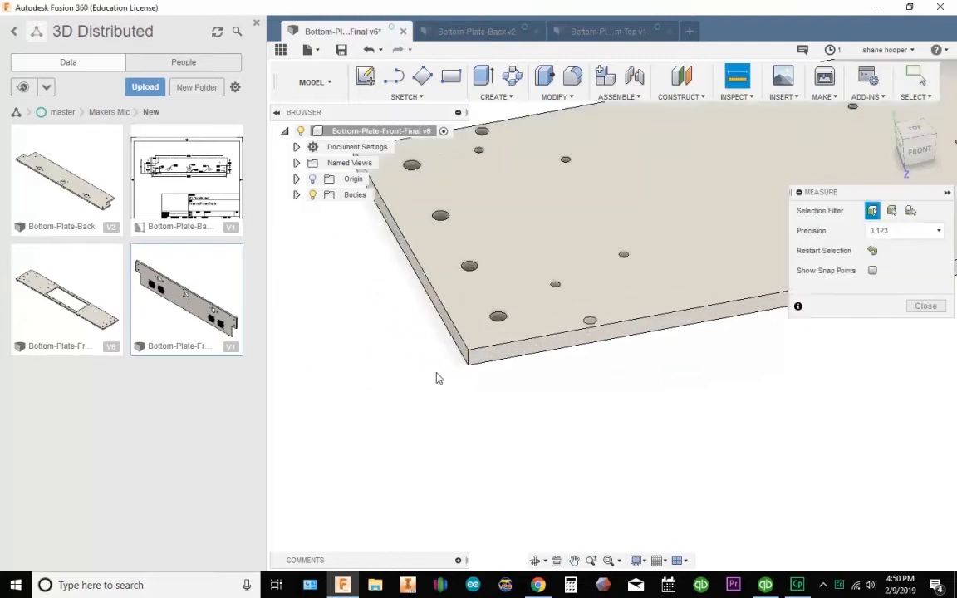
{"action": "left_click", "coordinate": [471, 343]}
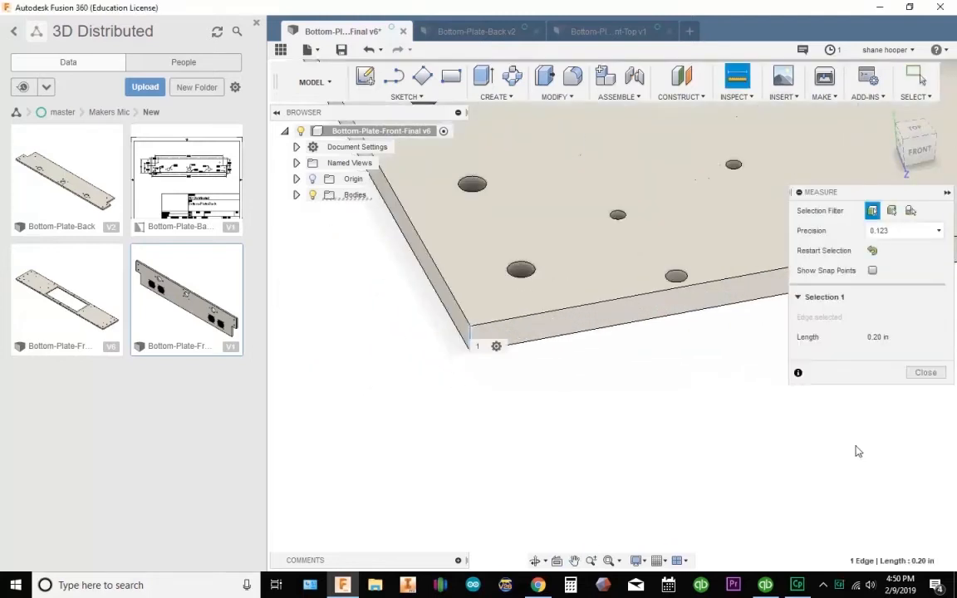
{"action": "middle_click_drag", "start_coordinate": [397, 229], "coordinate": [488, 370]}
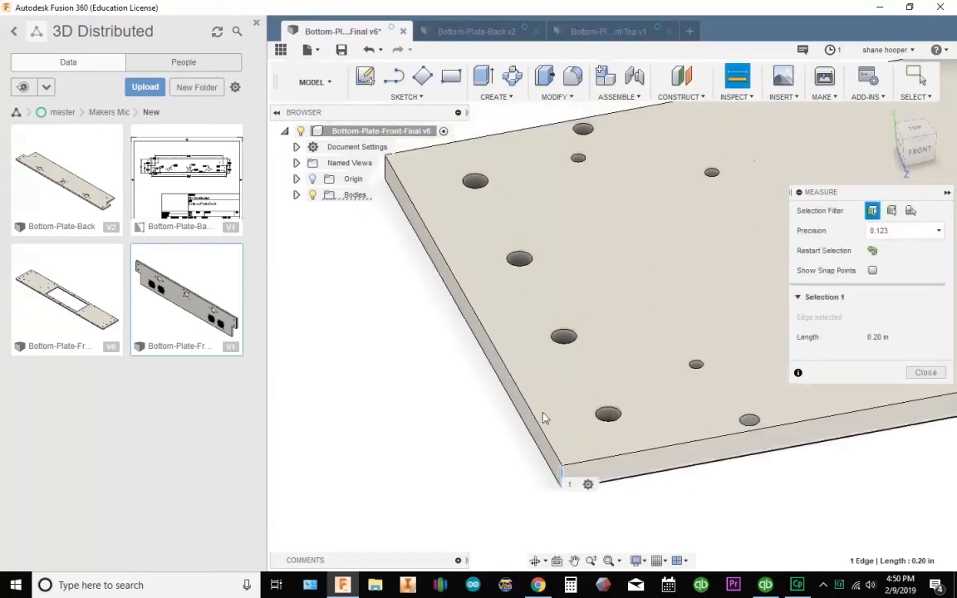
{"action": "left_click", "coordinate": [488, 331]}
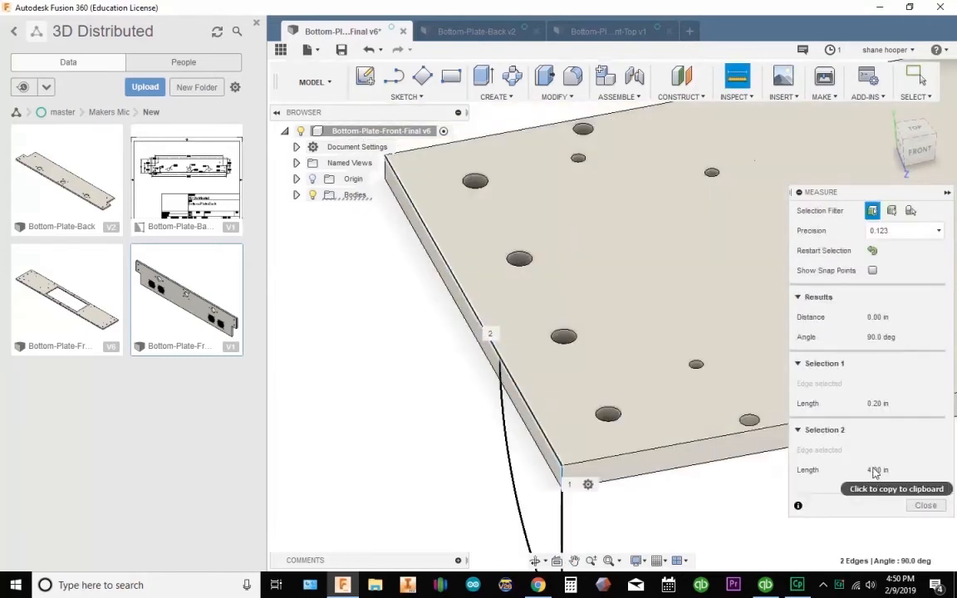
{"action": "key", "text": "Escape"}
Measure the length of the front plate's long edge.
{"action": "scroll", "coordinate": [718, 407], "scroll_direction": "down", "scroll_amount": 5}
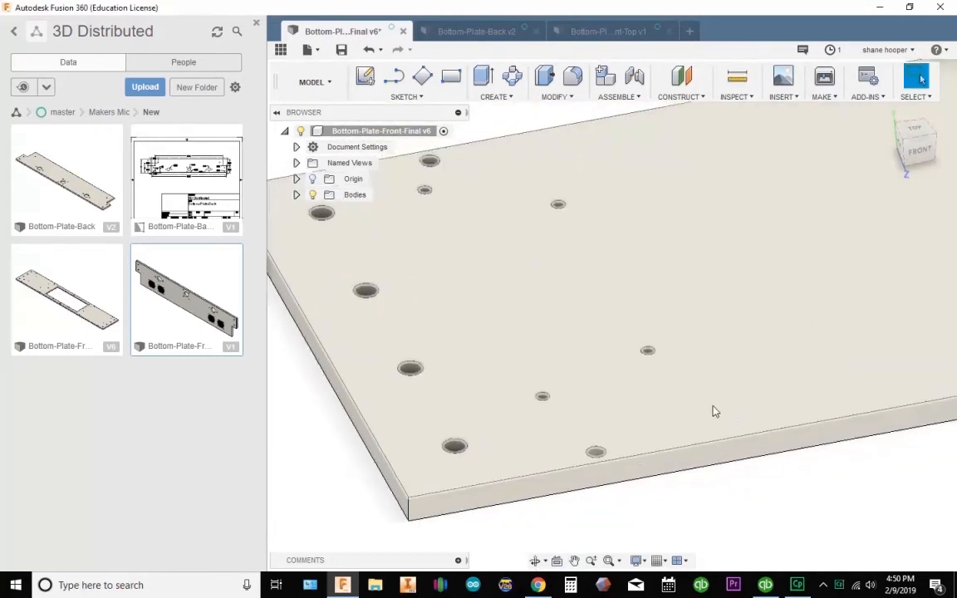
{"action": "scroll", "coordinate": [719, 386], "scroll_direction": "down", "scroll_amount": 5}
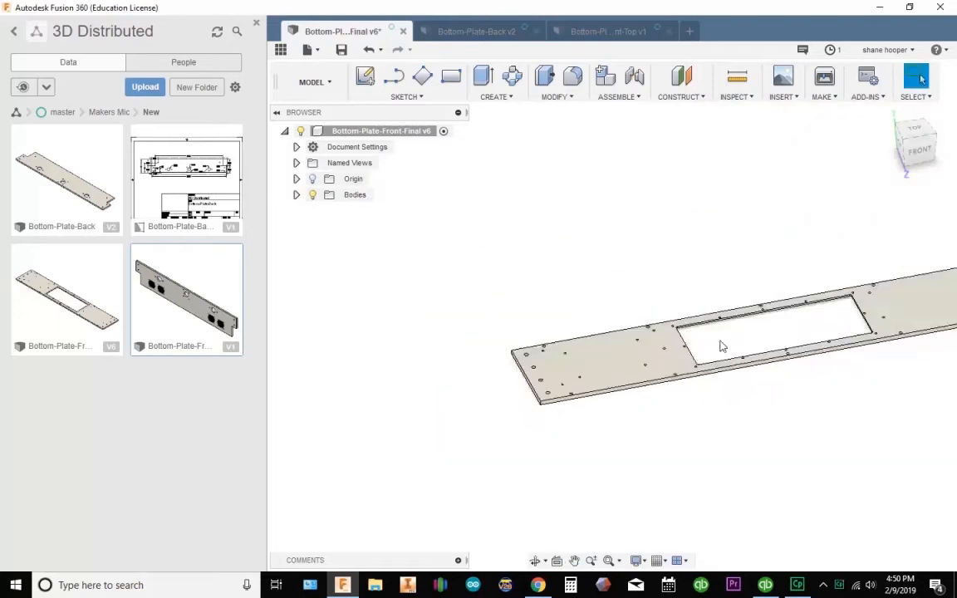
{"action": "middle_click_drag", "start_coordinate": [719, 342], "coordinate": [555, 297]}
{"action": "middle_click_drag", "start_coordinate": [657, 328], "coordinate": [634, 368]}
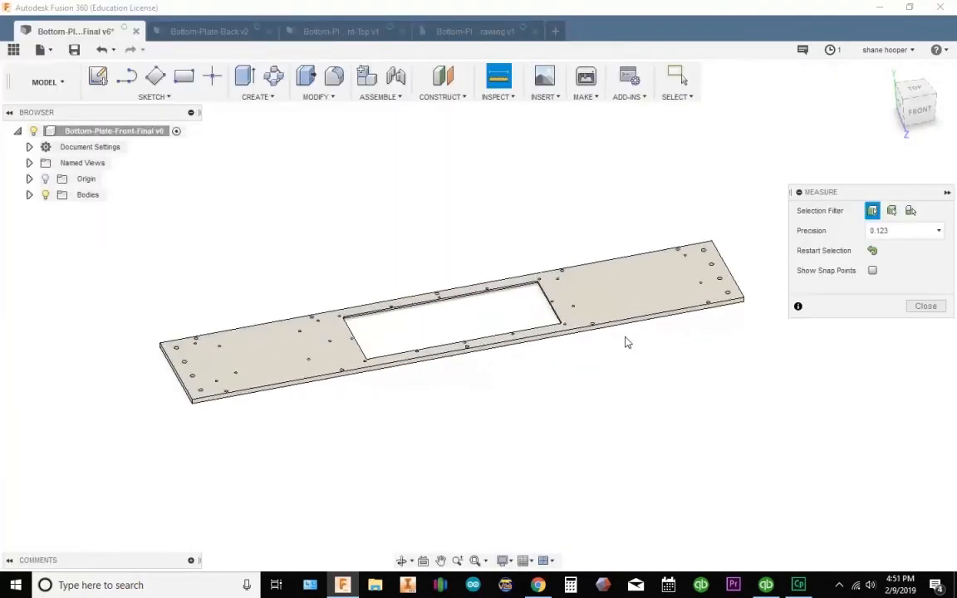
{"action": "scroll", "coordinate": [626, 336], "scroll_direction": "up", "scroll_amount": 4}
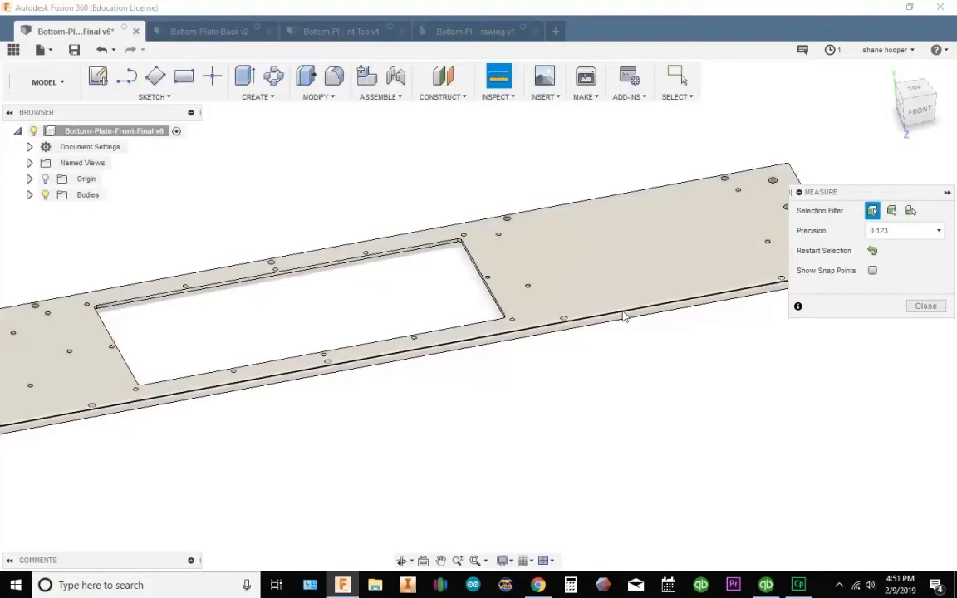
{"action": "left_click", "coordinate": [624, 317]}
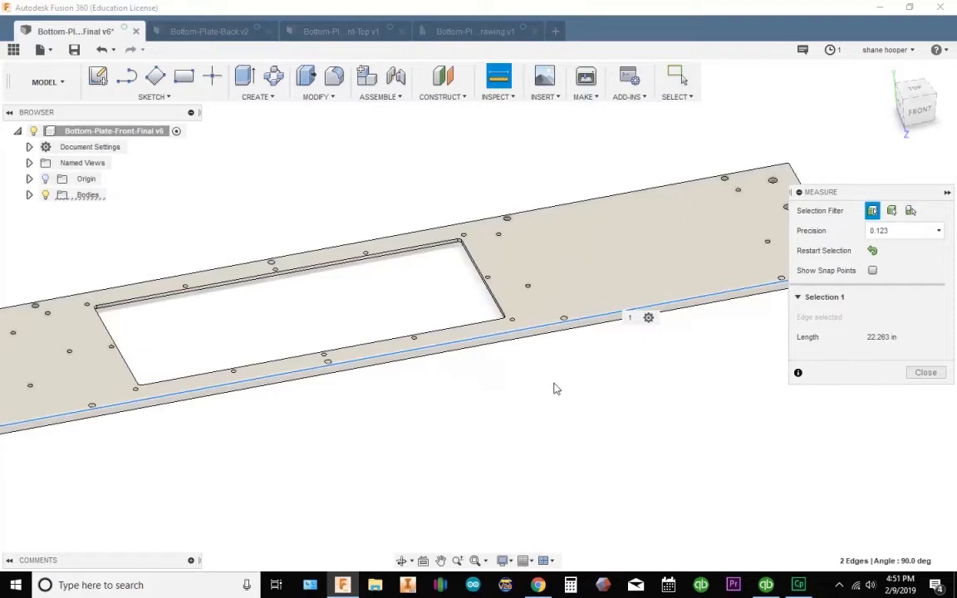
{"action": "scroll", "coordinate": [555, 397], "scroll_direction": "down", "scroll_amount": 5}
{"action": "key", "text": "Escape"}
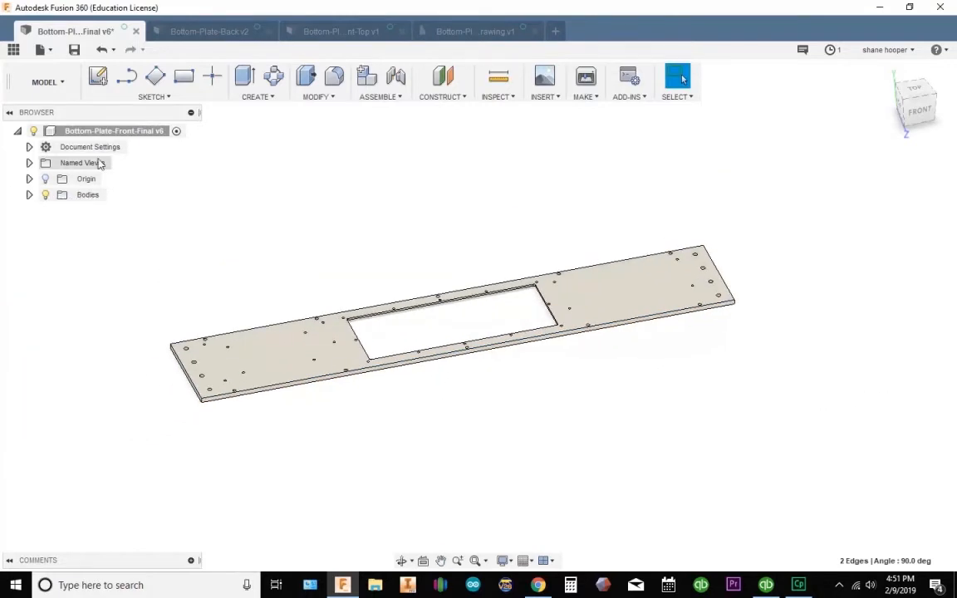
Switch to the Manufacture workspace and start a new milling setup for the front plate.
{"action": "middle_click_drag", "start_coordinate": [402, 229], "coordinate": [372, 220]}
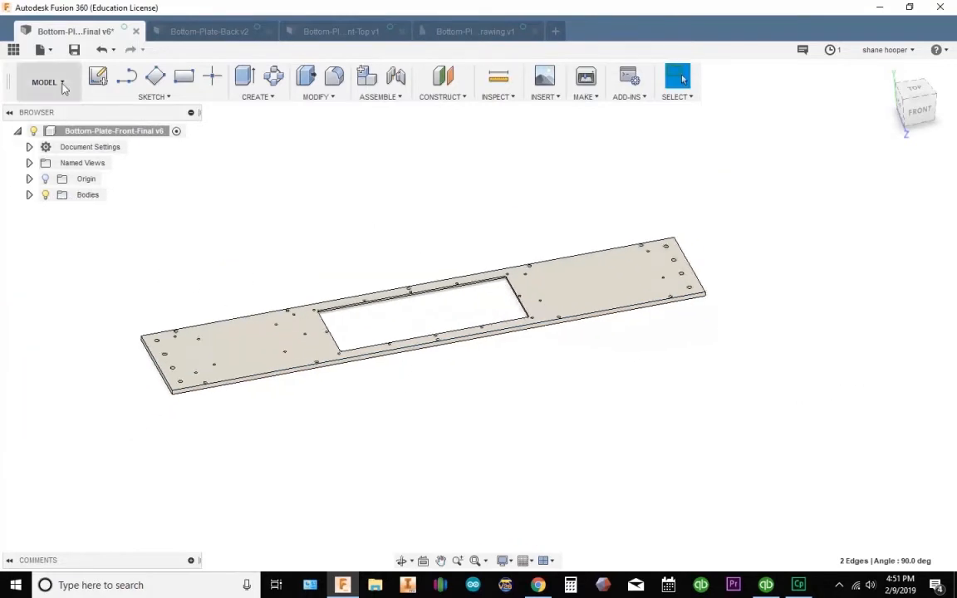
{"action": "left_click", "coordinate": [51, 82]}
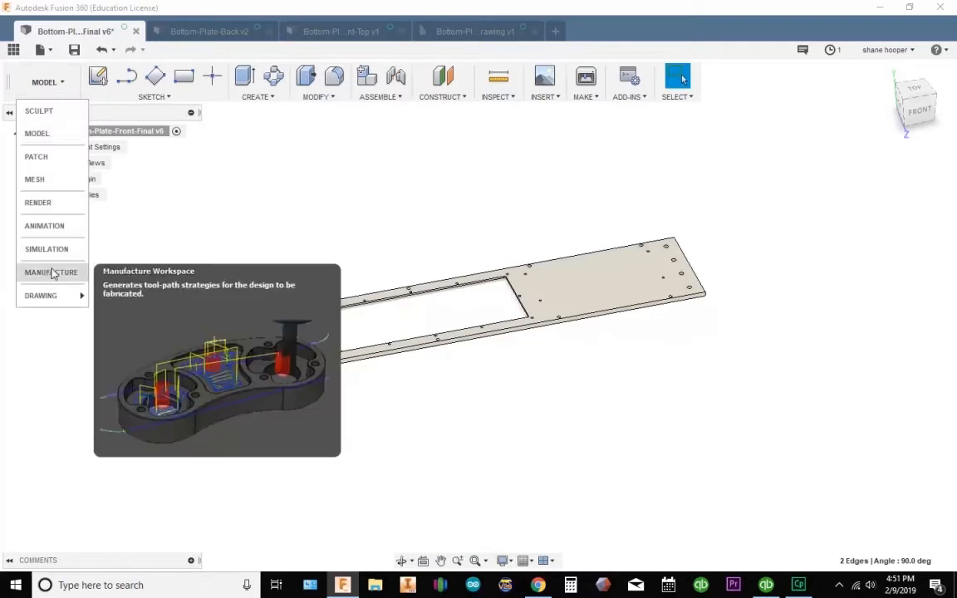
{"action": "left_click", "coordinate": [51, 273]}
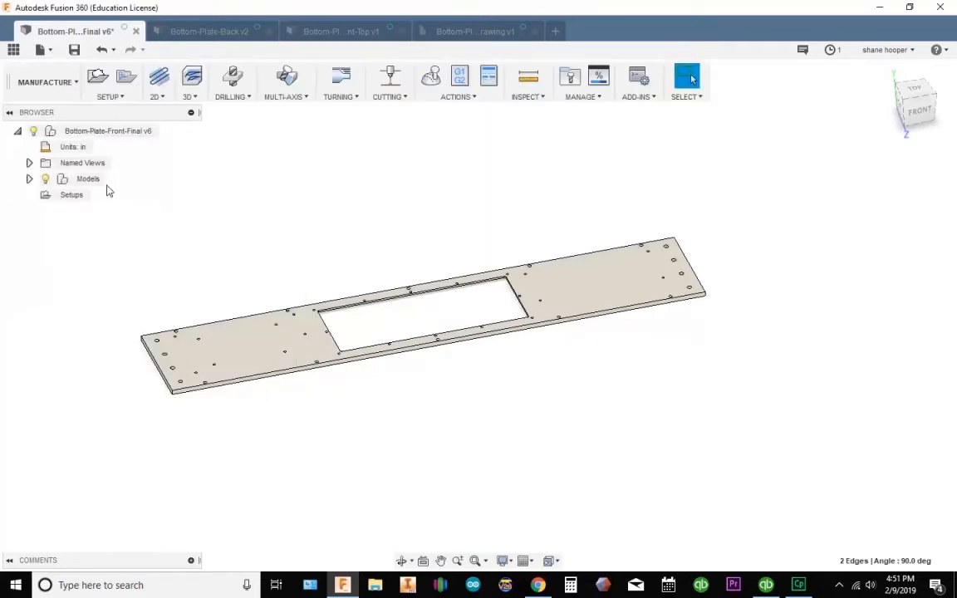
{"action": "left_click", "coordinate": [97, 78]}
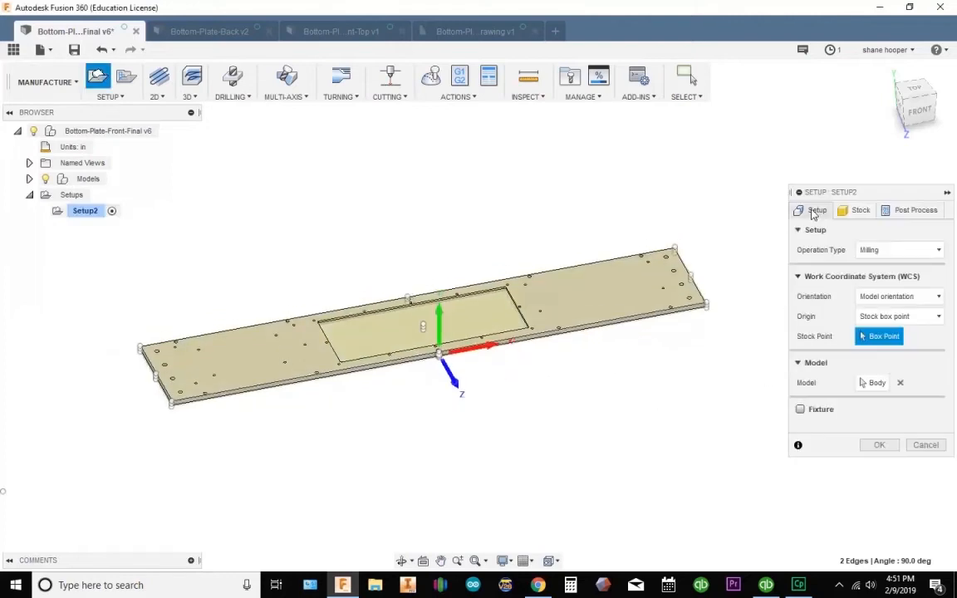
Set the setup's stock side offset and stock top offset to 0.
{"action": "left_click", "coordinate": [855, 210]}
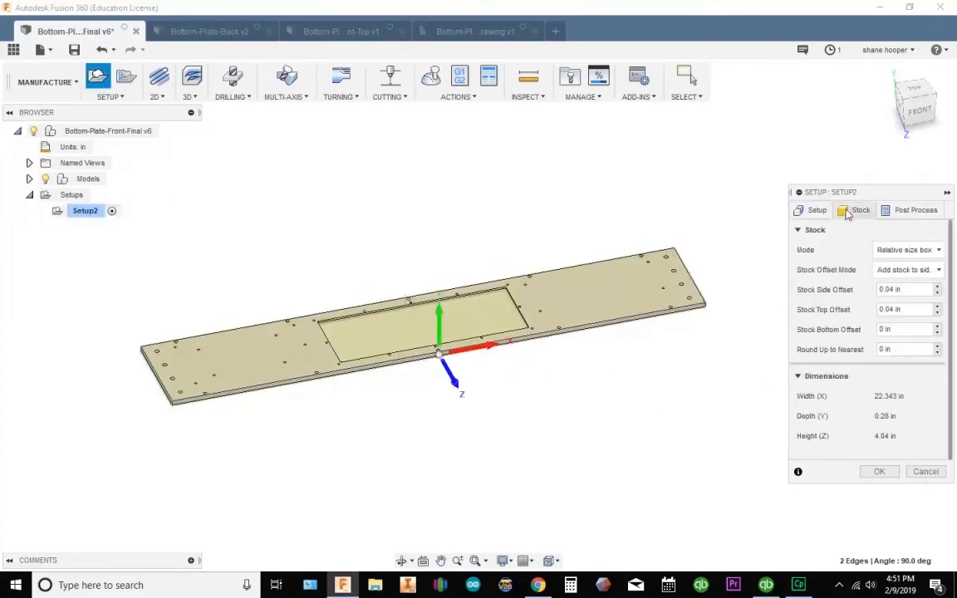
{"action": "left_click", "coordinate": [901, 289]}
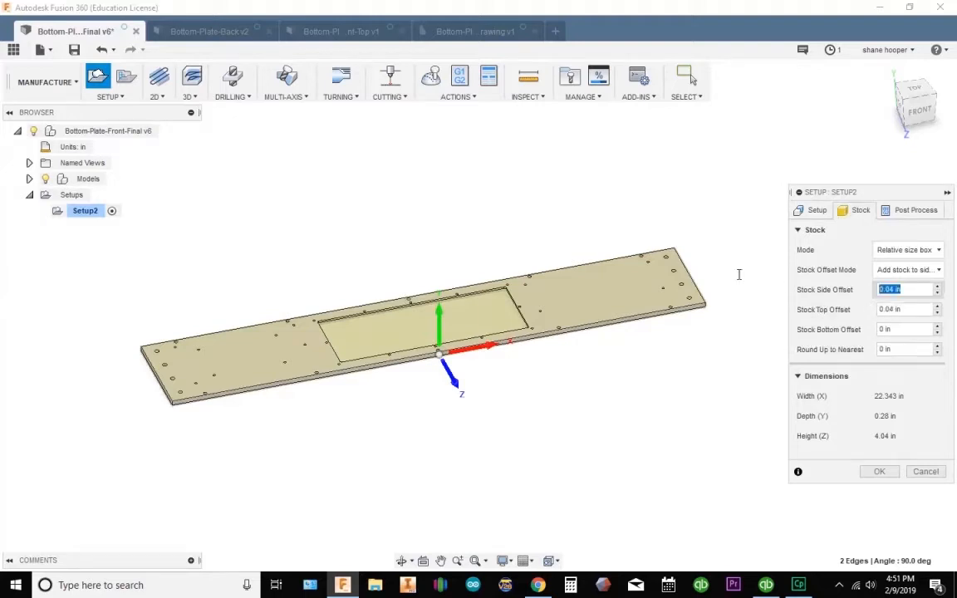
{"action": "type", "text": ".25"}
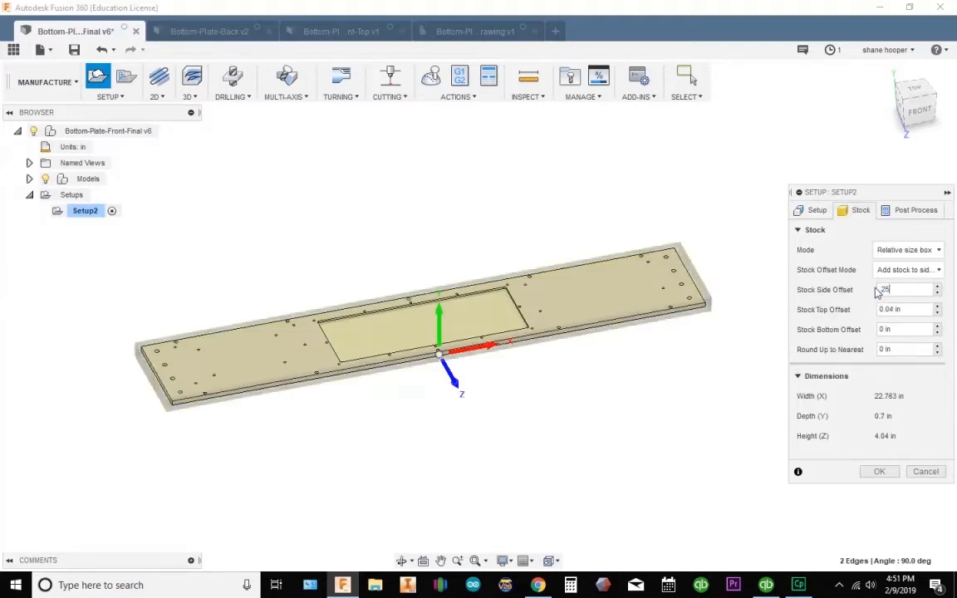
{"action": "left_click", "coordinate": [903, 291]}
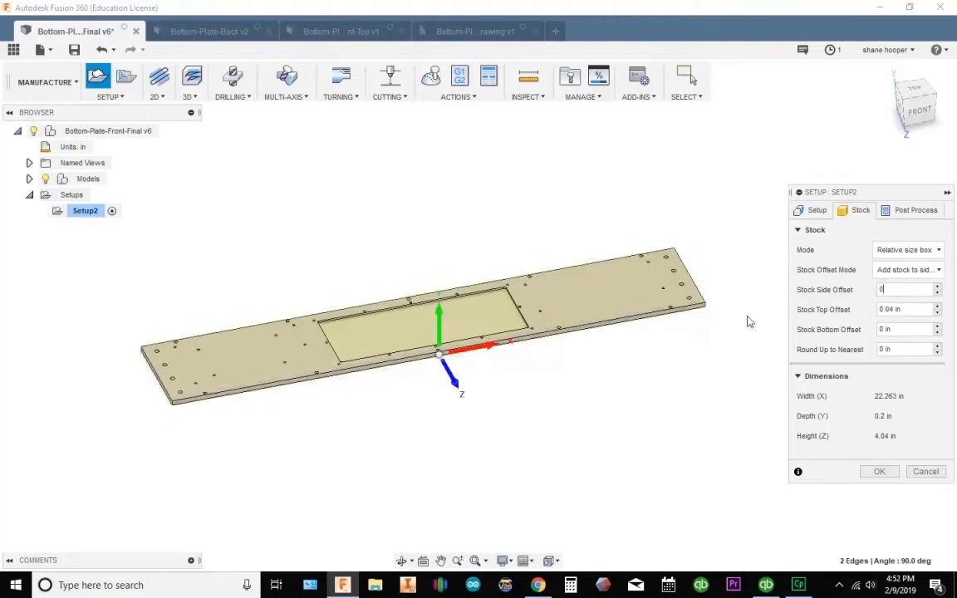
{"action": "key", "text": "Tab"}
{"action": "type", "text": "0"}
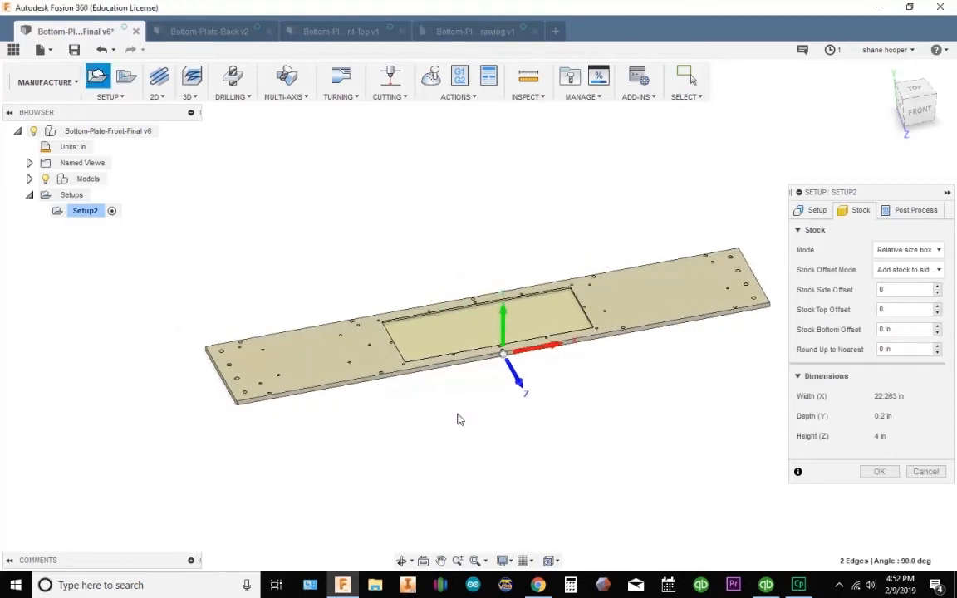
{"action": "scroll", "coordinate": [222, 400], "scroll_direction": "up", "scroll_amount": 3}
{"action": "scroll", "coordinate": [222, 400], "scroll_direction": "up", "scroll_amount": 3}
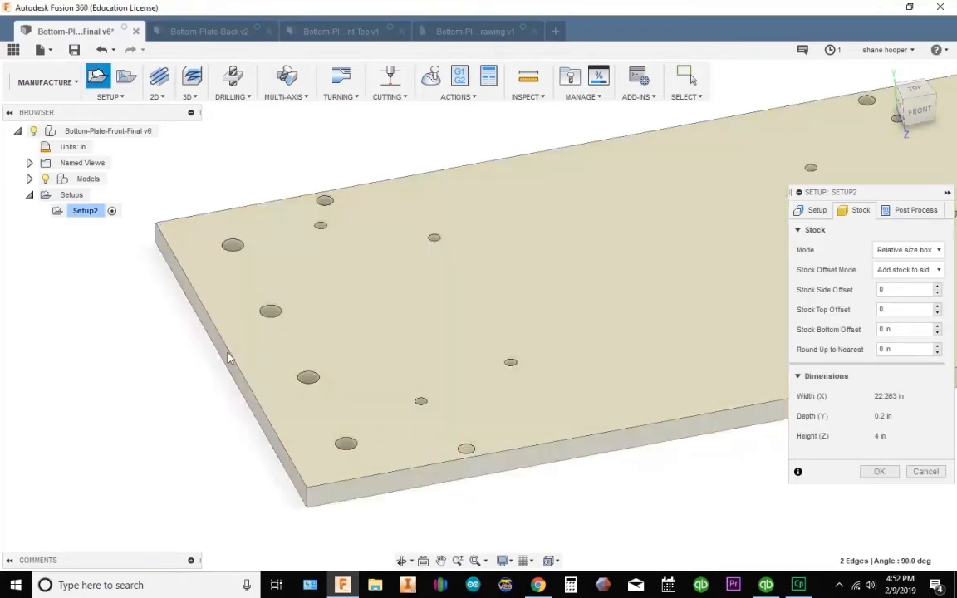
{"action": "scroll", "coordinate": [220, 357], "scroll_direction": "down", "scroll_amount": 5}
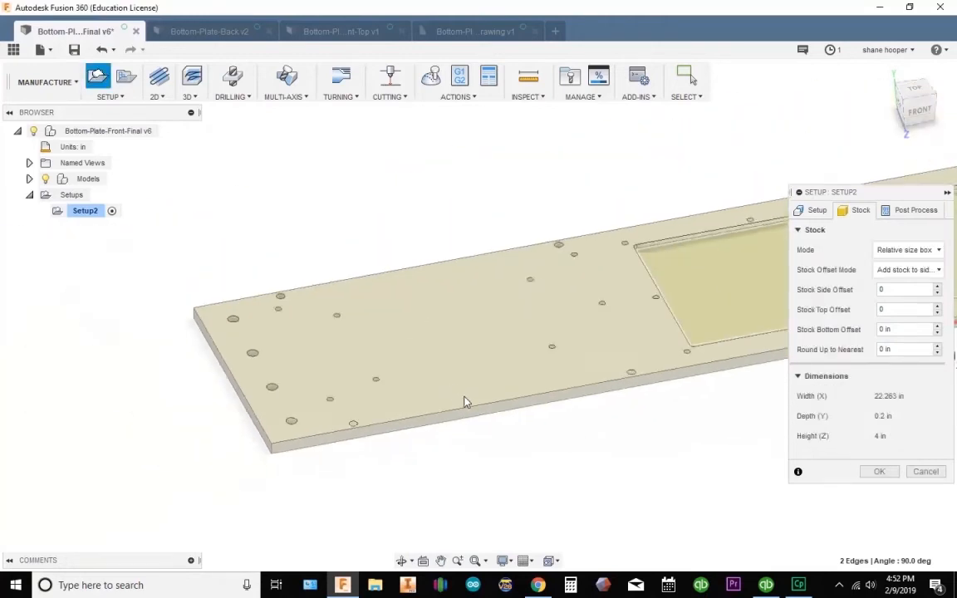
Set the WCS orientation to Select Z axis/plane & X axis and use the plate's large top face for Z.
{"action": "left_click", "coordinate": [817, 210]}
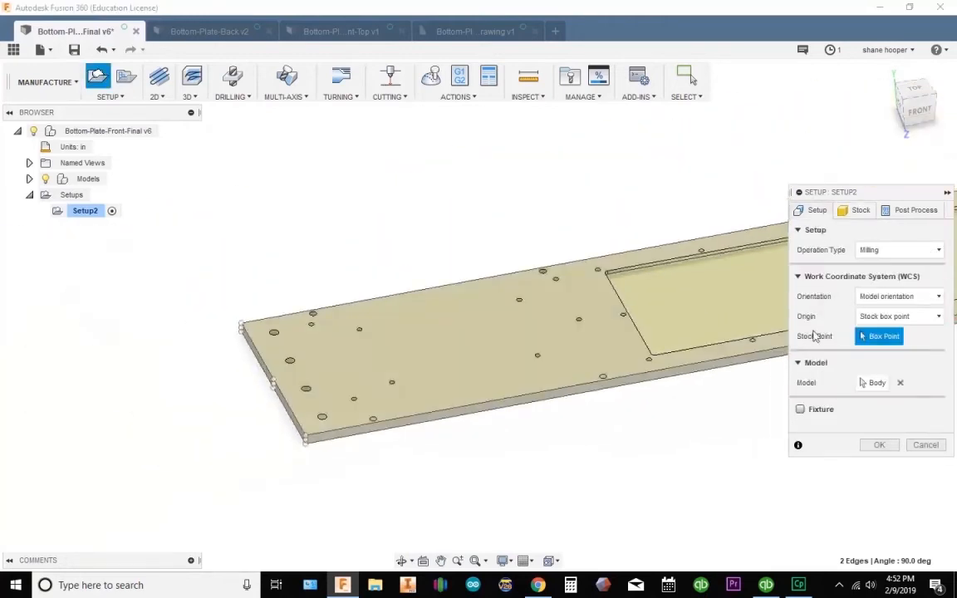
{"action": "left_click", "coordinate": [882, 296]}
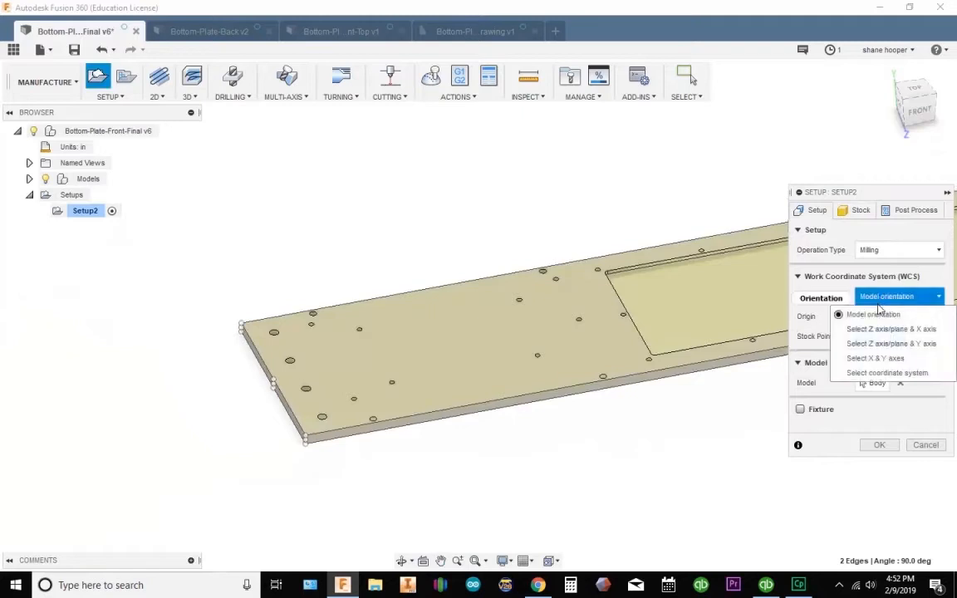
{"action": "left_click", "coordinate": [876, 331]}
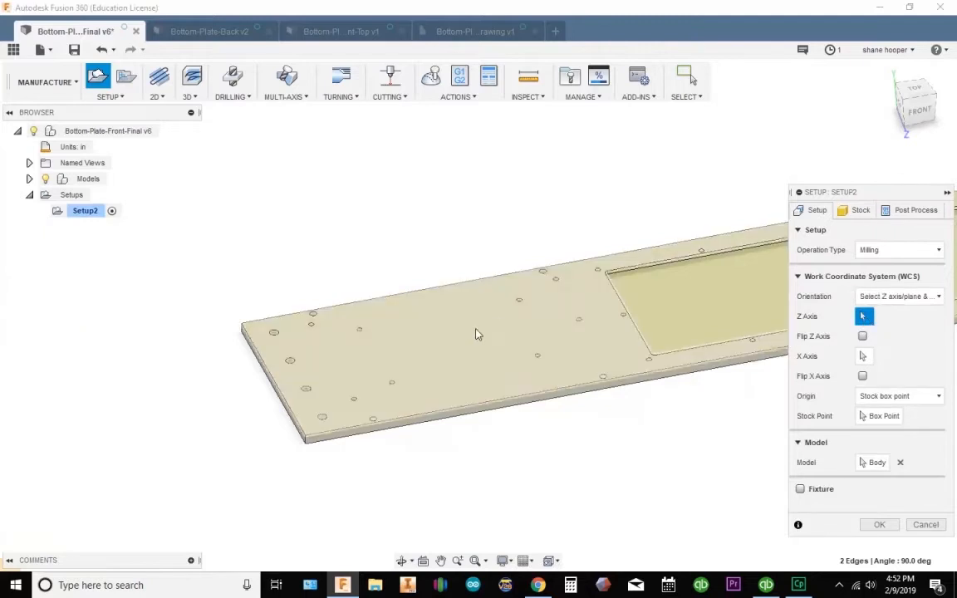
{"action": "left_click", "coordinate": [428, 300]}
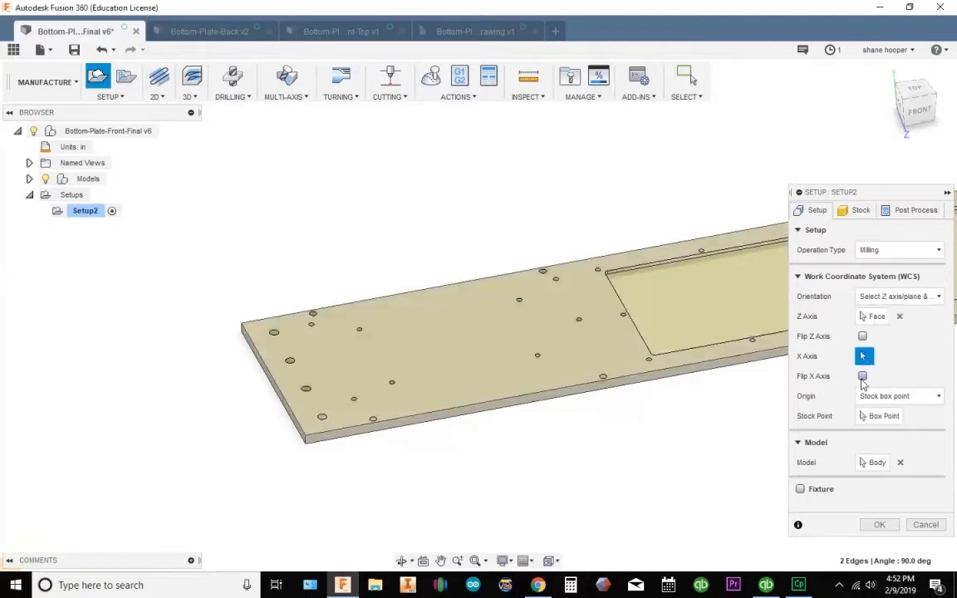
Define the WCS X axis with the plate's long back edge.
{"action": "scroll", "coordinate": [451, 297], "scroll_direction": "up", "scroll_amount": 5}
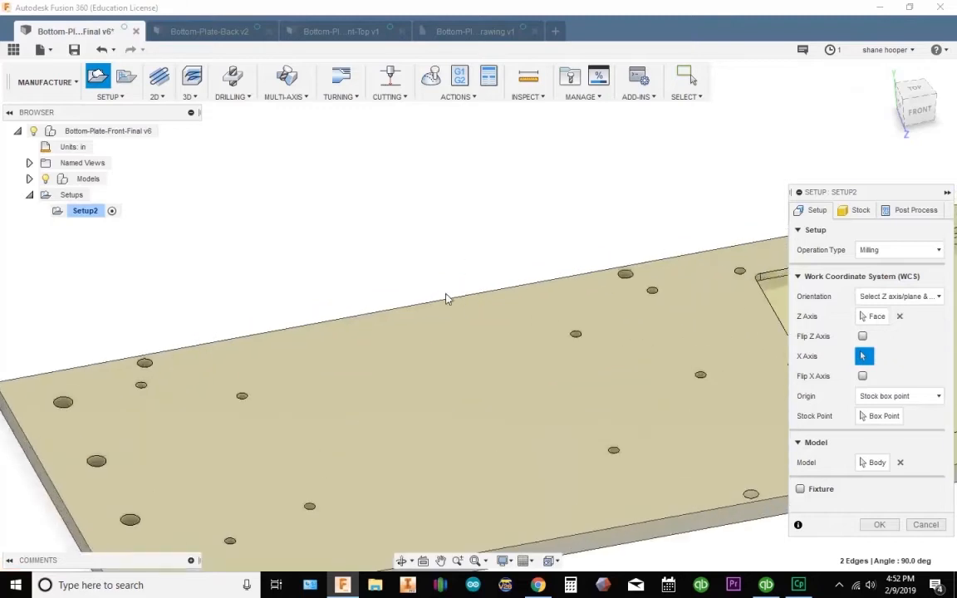
{"action": "left_click", "coordinate": [442, 302]}
{"action": "scroll", "coordinate": [627, 424], "scroll_direction": "down", "scroll_amount": 3}
{"action": "scroll", "coordinate": [627, 425], "scroll_direction": "down", "scroll_amount": 2}
{"action": "middle_click_drag", "start_coordinate": [558, 388], "coordinate": [449, 342]}
{"action": "middle_click_drag", "start_coordinate": [498, 400], "coordinate": [478, 406], "text": "shift"}
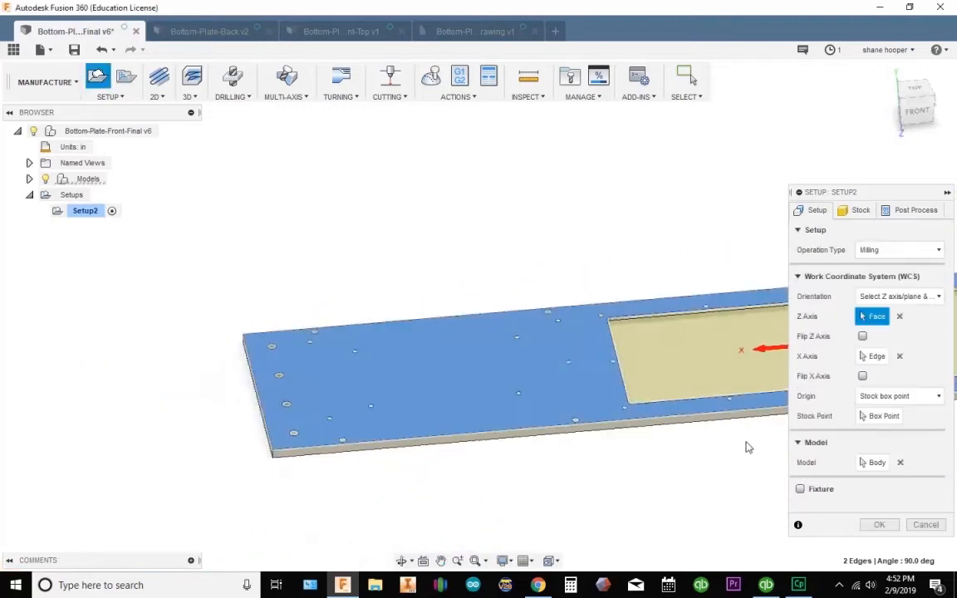
Set the WCS origin to Model box point and place it on the plate's top front-left corner.
{"action": "left_click", "coordinate": [882, 396]}
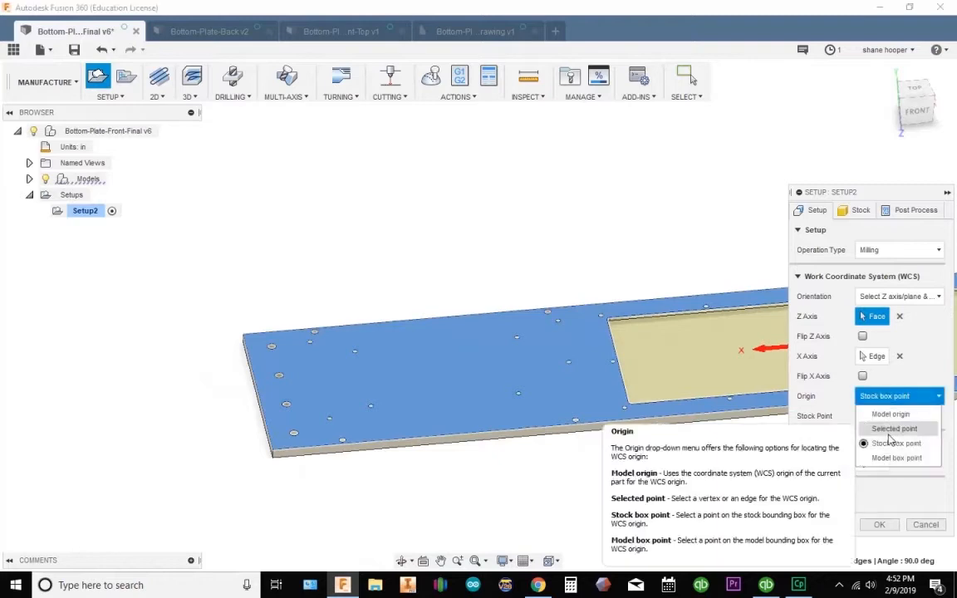
{"action": "left_click", "coordinate": [904, 459]}
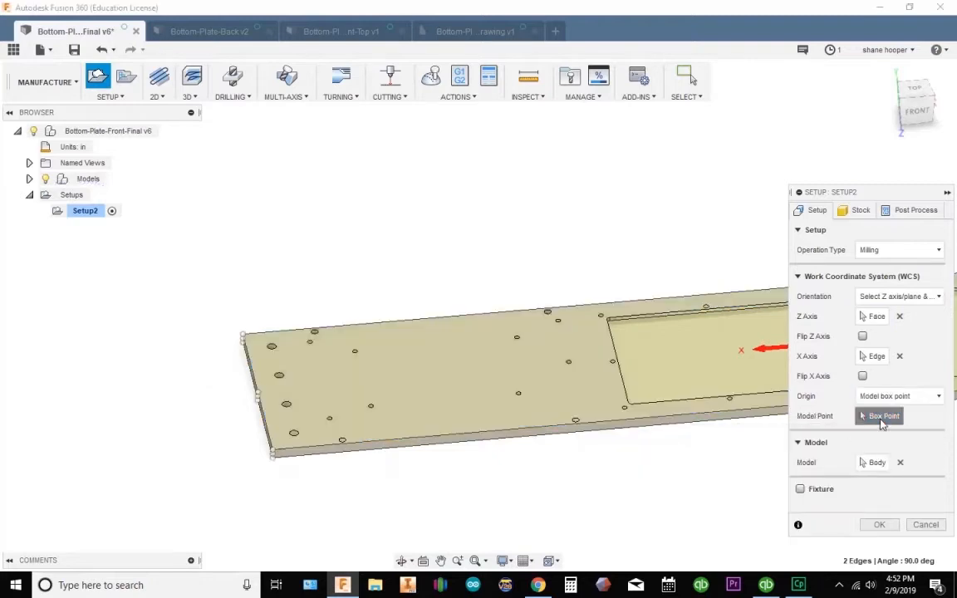
{"action": "scroll", "coordinate": [259, 461], "scroll_direction": "up", "scroll_amount": 5}
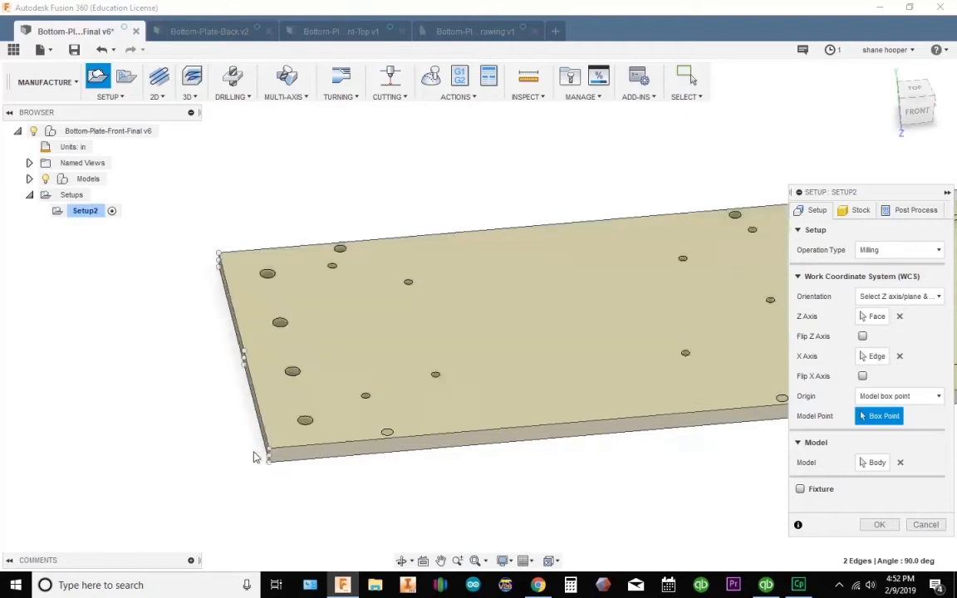
{"action": "scroll", "coordinate": [274, 456], "scroll_direction": "up", "scroll_amount": 3}
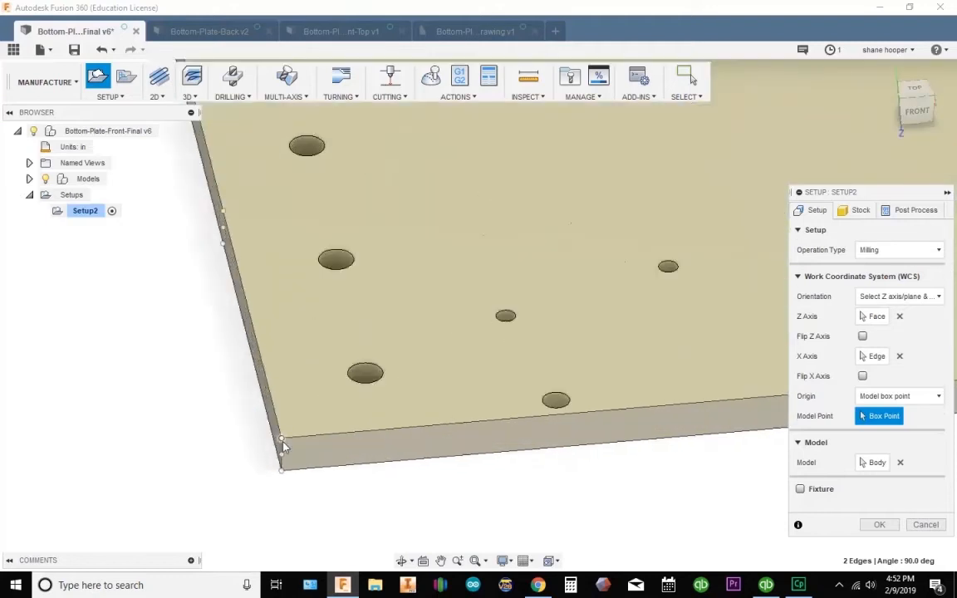
{"action": "left_click", "coordinate": [281, 444]}
{"action": "scroll", "coordinate": [432, 488], "scroll_direction": "down", "scroll_amount": 5}
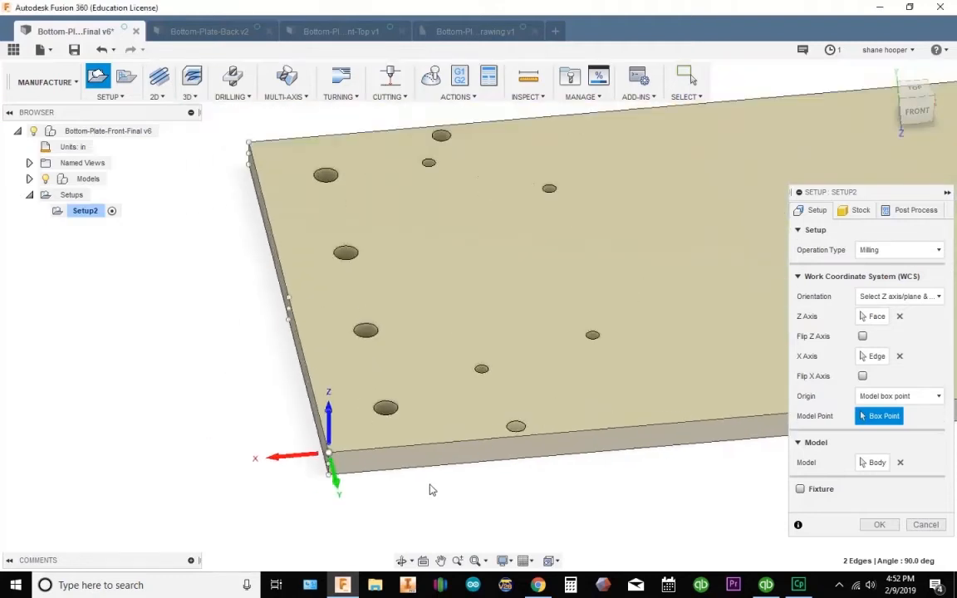
{"action": "middle_click_drag", "start_coordinate": [447, 488], "coordinate": [198, 449]}
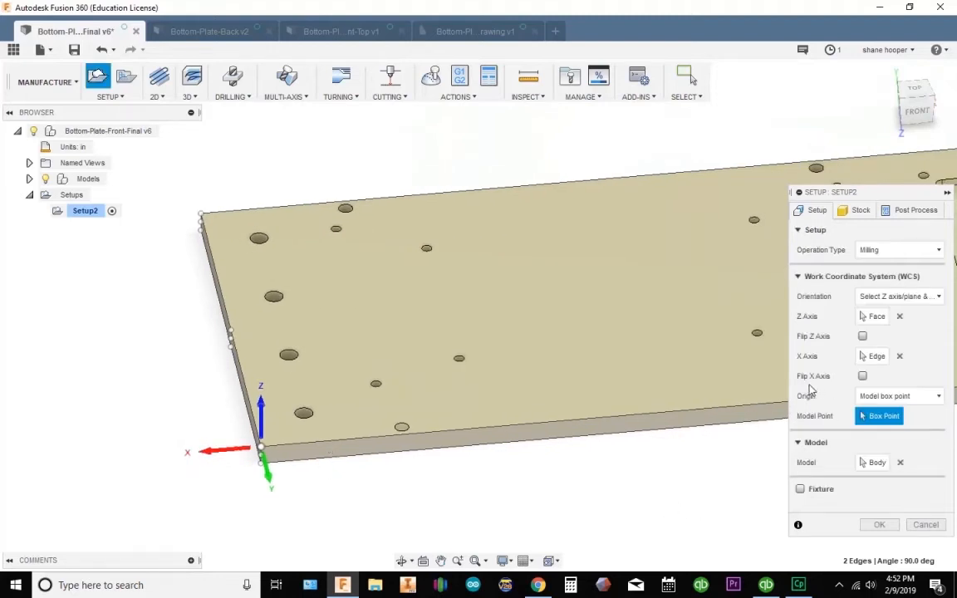
Flip the WCS X axis, reselect the plate's top front-left corner as the origin, and finish the setup.
{"action": "left_click", "coordinate": [863, 377]}
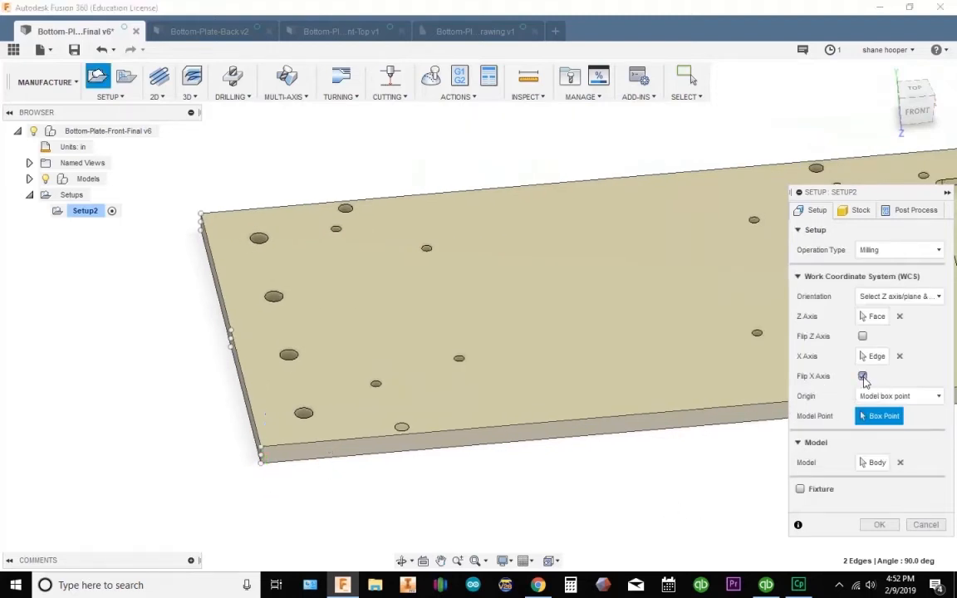
{"action": "scroll", "coordinate": [611, 400], "scroll_direction": "down", "scroll_amount": 5}
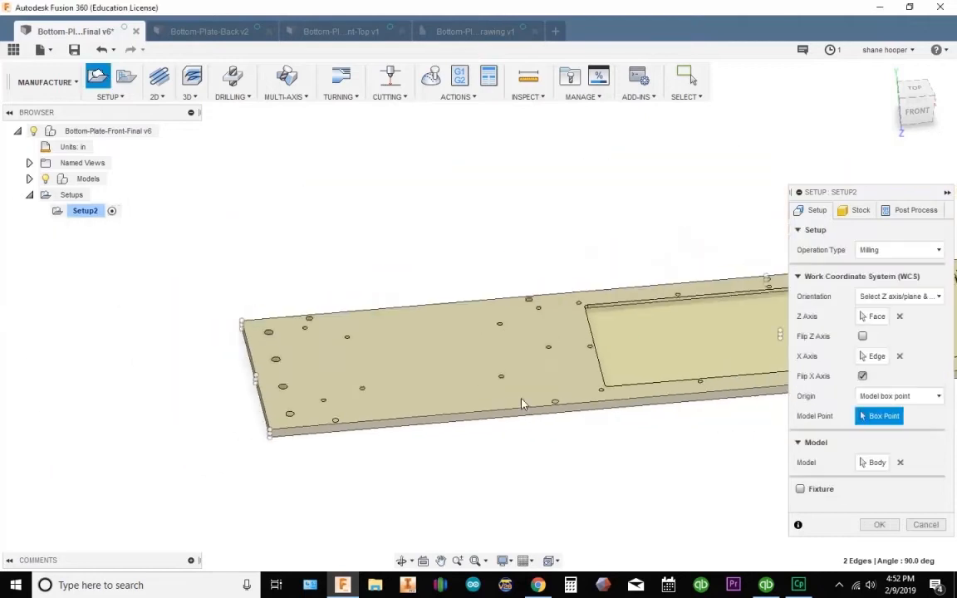
{"action": "scroll", "coordinate": [650, 289], "scroll_direction": "down", "scroll_amount": 1}
{"action": "middle_click_drag", "start_coordinate": [650, 289], "coordinate": [720, 256]}
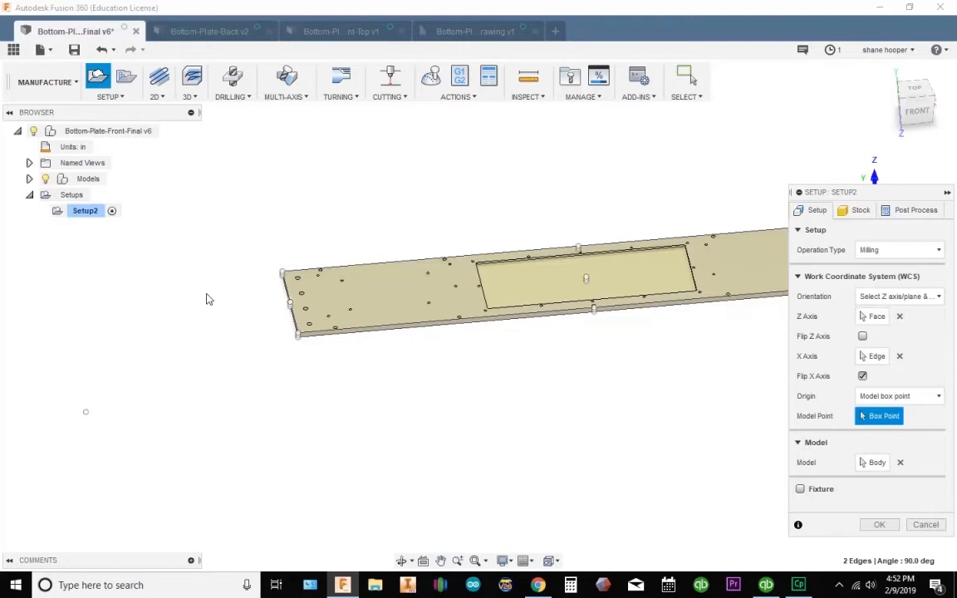
{"action": "scroll", "coordinate": [324, 345], "scroll_direction": "up", "scroll_amount": 5}
{"action": "scroll", "coordinate": [387, 378], "scroll_direction": "up", "scroll_amount": 2}
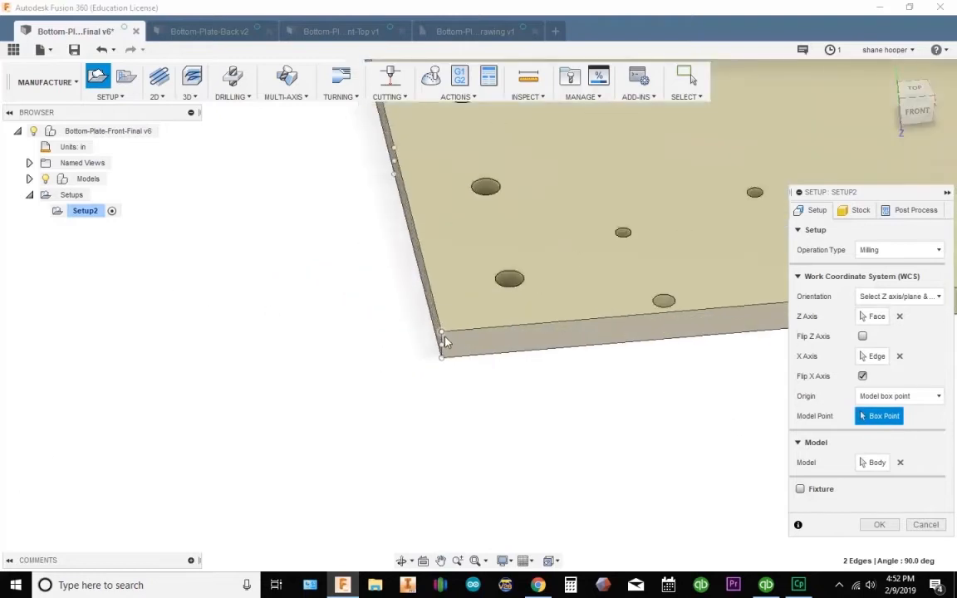
{"action": "left_click", "coordinate": [441, 333]}
{"action": "middle_click_drag", "start_coordinate": [469, 436], "coordinate": [346, 496]}
{"action": "scroll", "coordinate": [346, 496], "scroll_direction": "down", "scroll_amount": 5}
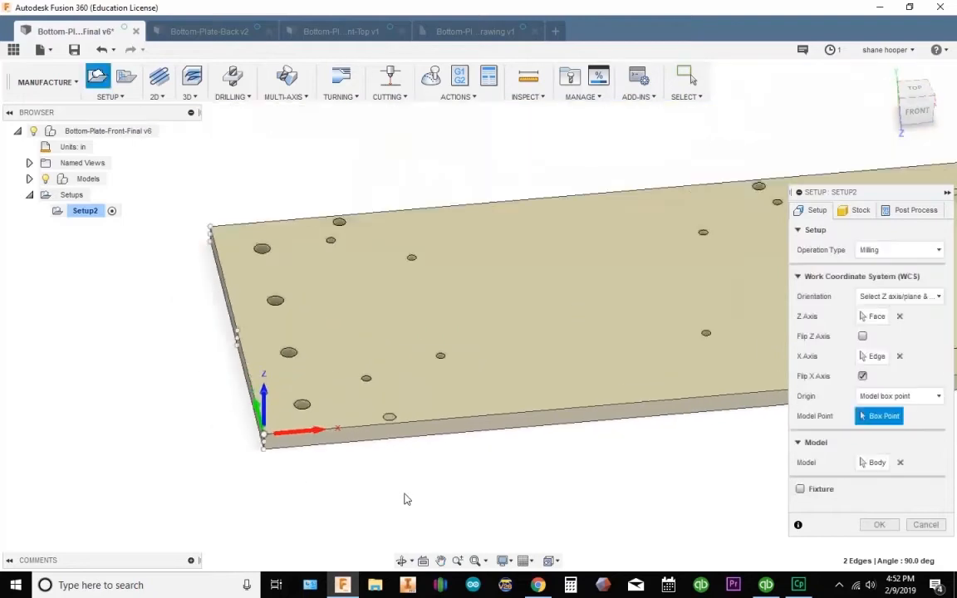
{"action": "left_click", "coordinate": [879, 525]}
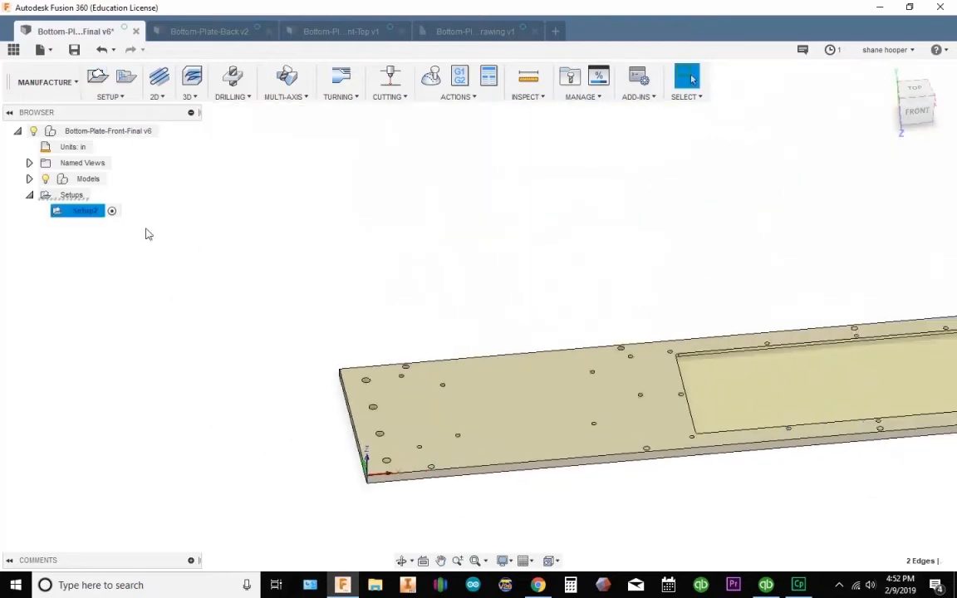
Rename the new milling setup to op1.
{"action": "left_click", "coordinate": [81, 213]}
{"action": "left_click", "coordinate": [87, 211]}
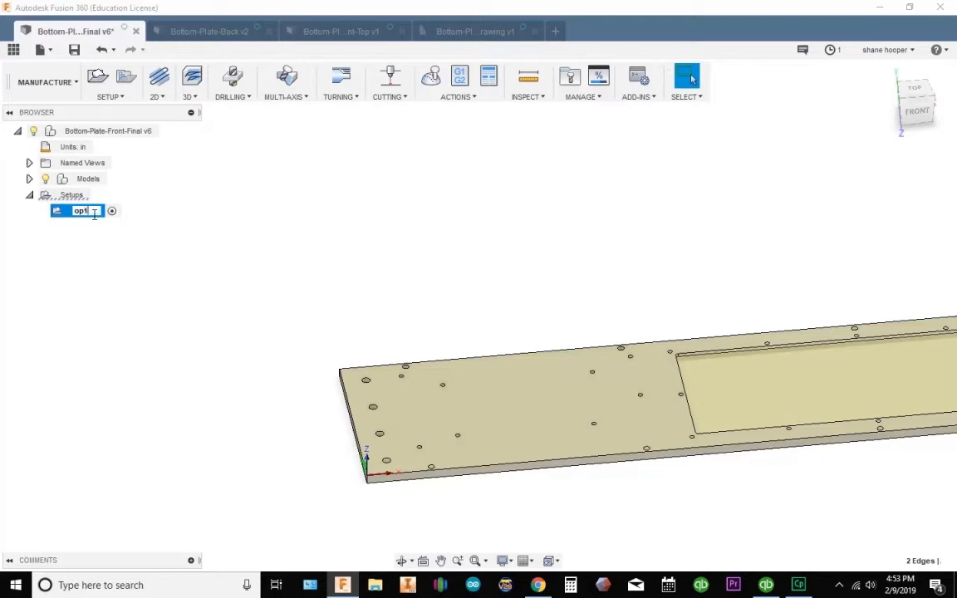
{"action": "key", "text": "Return"}
Examine the plate's end holes, perimeter holes and central rectangular opening along its full length.
{"action": "middle_click_drag", "start_coordinate": [547, 242], "coordinate": [359, 368]}
{"action": "scroll", "coordinate": [360, 365], "scroll_direction": "down", "scroll_amount": 1}
{"action": "middle_click_drag", "start_coordinate": [428, 341], "coordinate": [502, 309]}
{"action": "middle_click_drag", "start_coordinate": [408, 369], "coordinate": [469, 378]}
{"action": "scroll", "coordinate": [289, 352], "scroll_direction": "up", "scroll_amount": 5}
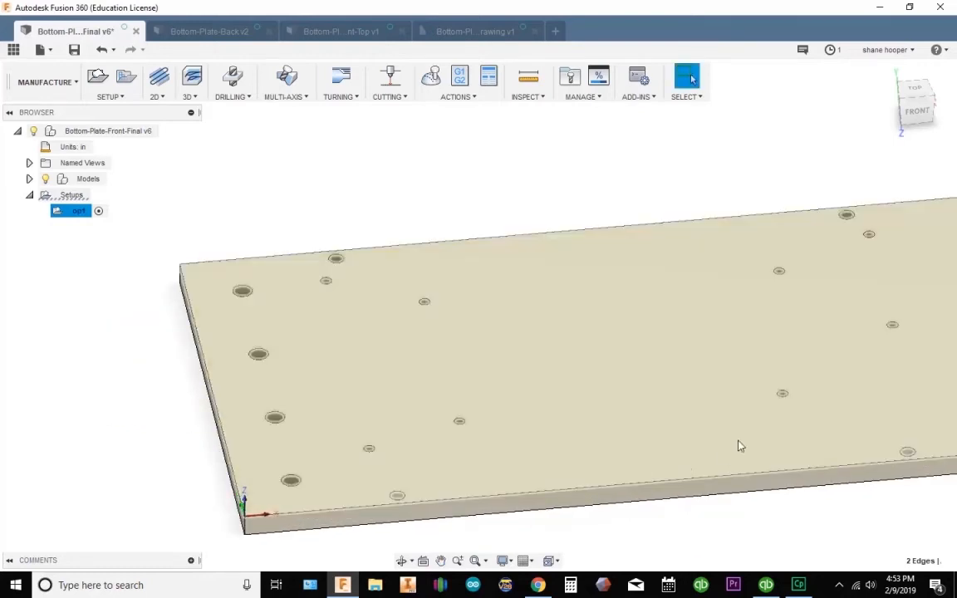
{"action": "middle_click_drag", "start_coordinate": [679, 458], "coordinate": [2, 405]}
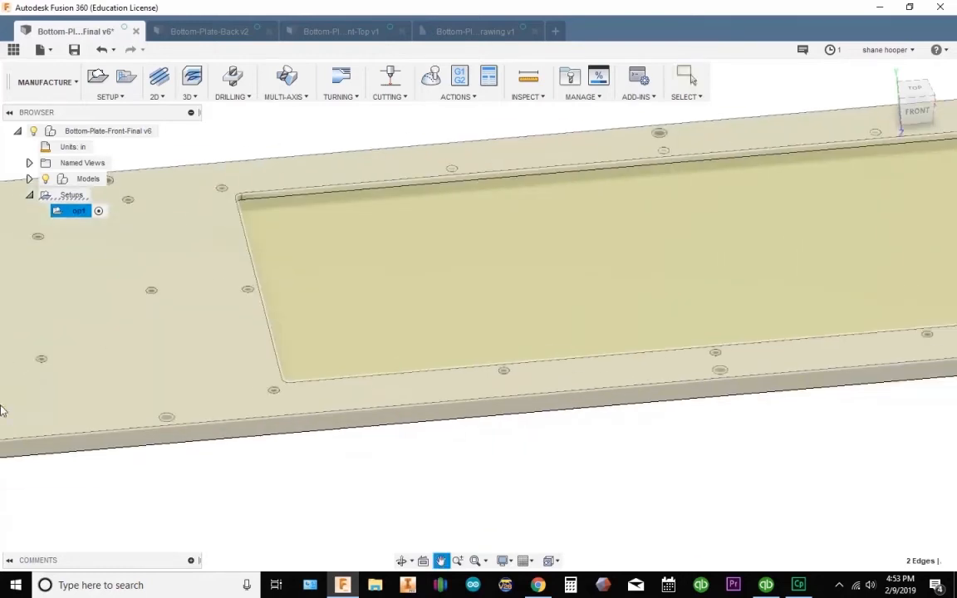
{"action": "scroll", "coordinate": [420, 370], "scroll_direction": "down", "scroll_amount": 3}
{"action": "scroll", "coordinate": [674, 330], "scroll_direction": "down", "scroll_amount": 3}
{"action": "middle_click_drag", "start_coordinate": [734, 315], "coordinate": [404, 389]}
{"action": "scroll", "coordinate": [735, 345], "scroll_direction": "down", "scroll_amount": 2}
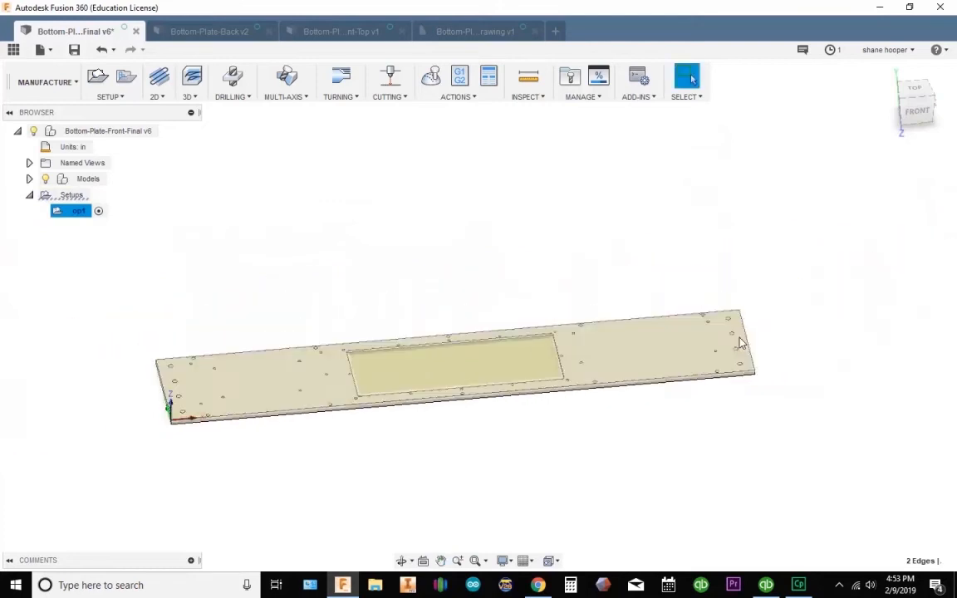
{"action": "scroll", "coordinate": [741, 332], "scroll_direction": "up", "scroll_amount": 2}
{"action": "scroll", "coordinate": [745, 335], "scroll_direction": "up", "scroll_amount": 2}
{"action": "scroll", "coordinate": [341, 356], "scroll_direction": "down", "scroll_amount": 4}
{"action": "middle_click_drag", "start_coordinate": [436, 333], "coordinate": [868, 272]}
{"action": "middle_click_drag", "start_coordinate": [508, 332], "coordinate": [120, 258]}
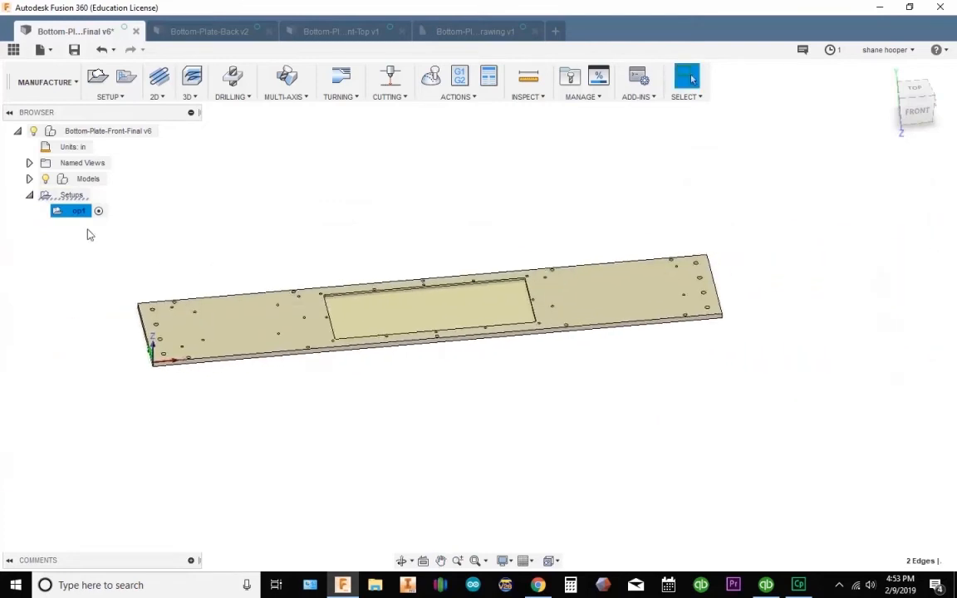
Start a 2D Contour operation in op1 and select the top edge of the plate's short left end as the contour.
{"action": "left_click", "coordinate": [159, 98]}
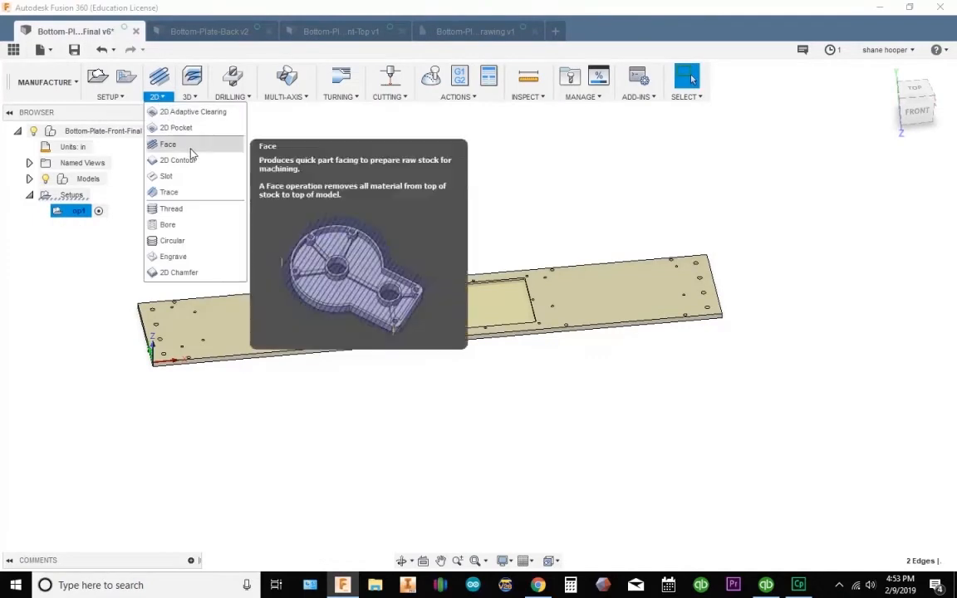
{"action": "left_click", "coordinate": [189, 162]}
{"action": "scroll", "coordinate": [137, 285], "scroll_direction": "up", "scroll_amount": 6}
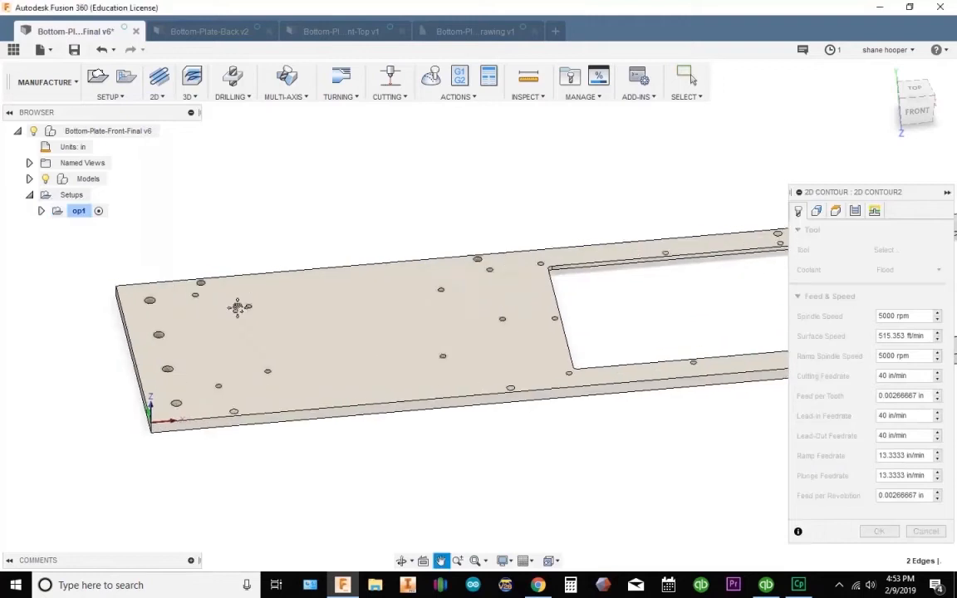
{"action": "scroll", "coordinate": [262, 320], "scroll_direction": "up", "scroll_amount": 3}
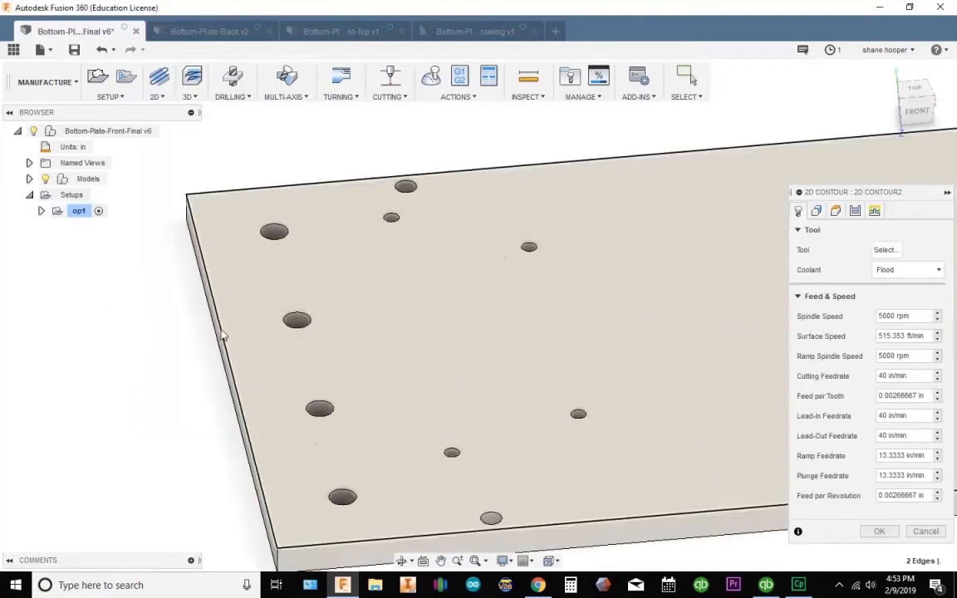
{"action": "scroll", "coordinate": [222, 339], "scroll_direction": "down", "scroll_amount": 4}
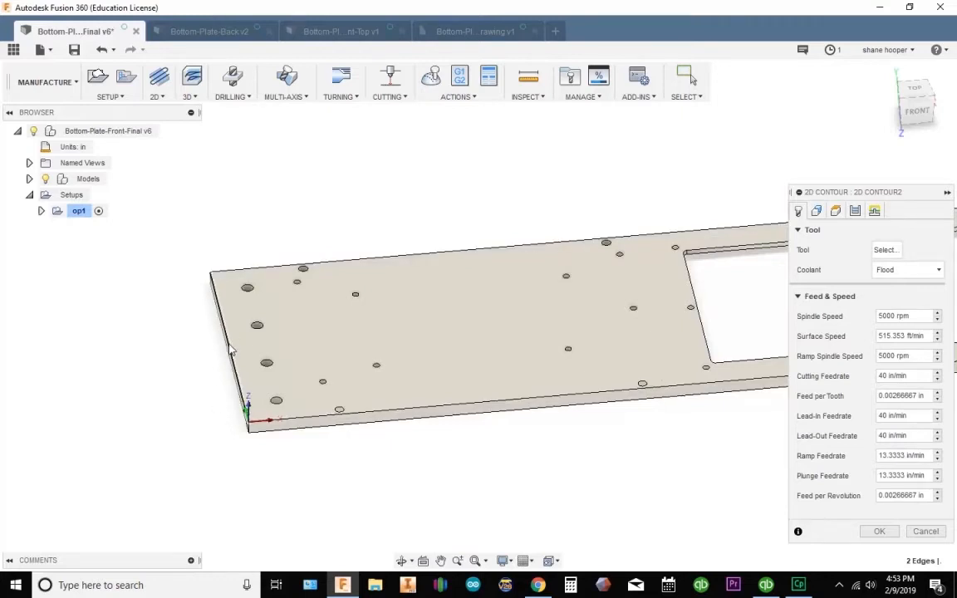
{"action": "left_click", "coordinate": [230, 349]}
{"action": "scroll", "coordinate": [239, 388], "scroll_direction": "up", "scroll_amount": 3}
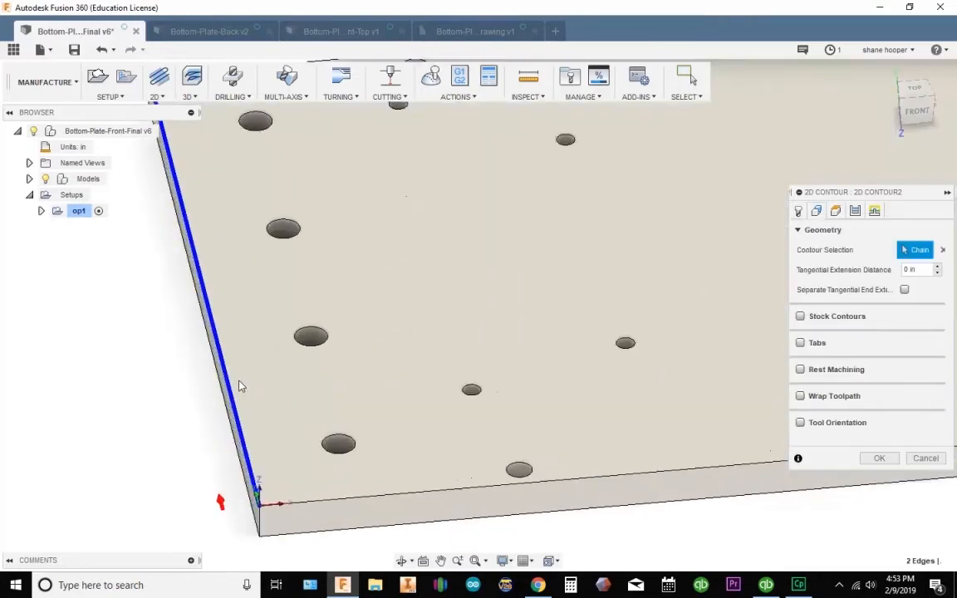
{"action": "scroll", "coordinate": [247, 404], "scroll_direction": "down", "scroll_amount": 5}
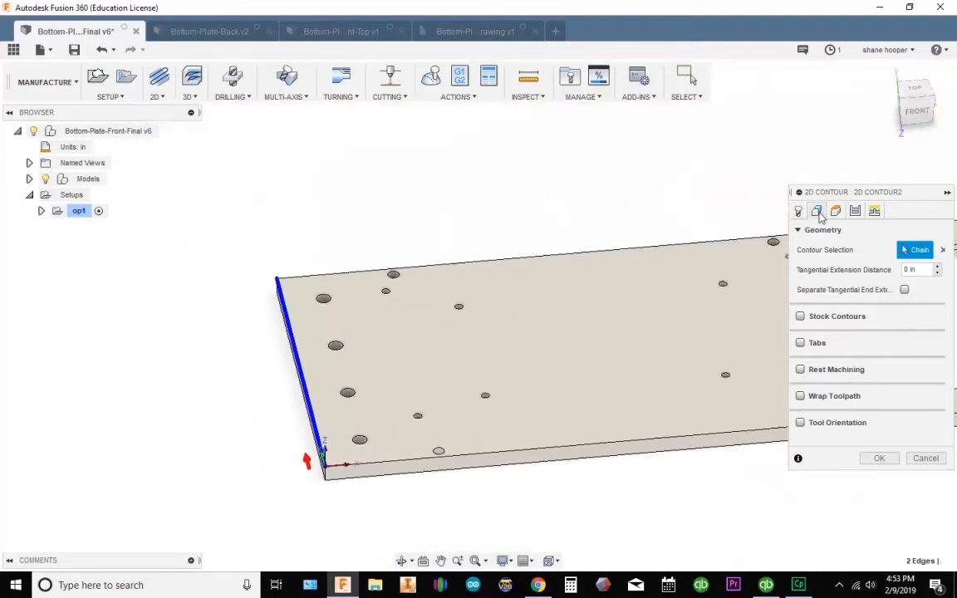
Create a new mill tool for the 2D contour and give it the description 1/2 Endmill.
{"action": "left_click", "coordinate": [798, 213]}
{"action": "left_click_drag", "start_coordinate": [852, 190], "coordinate": [704, 96]}
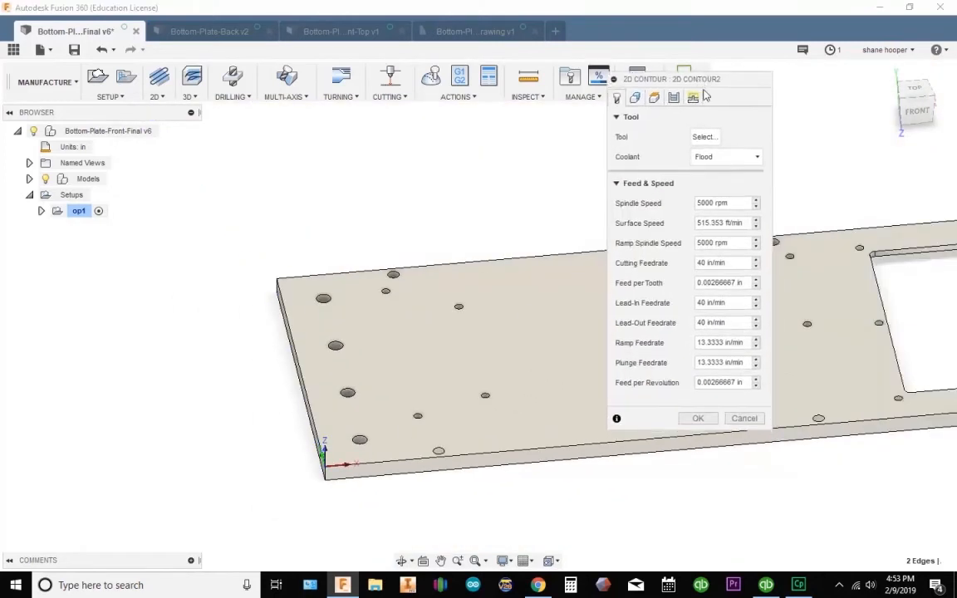
{"action": "left_click", "coordinate": [708, 140]}
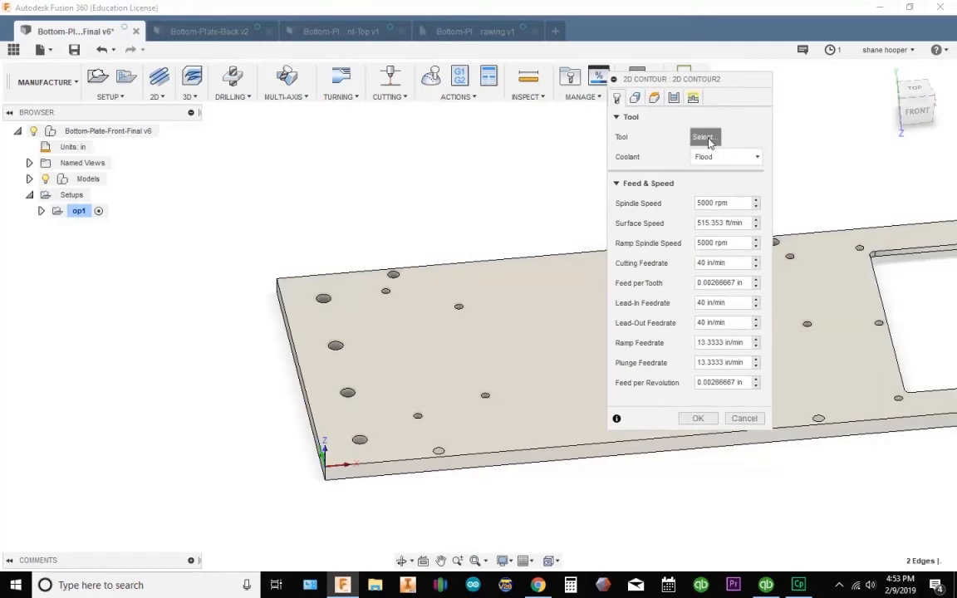
{"action": "left_click", "coordinate": [748, 120]}
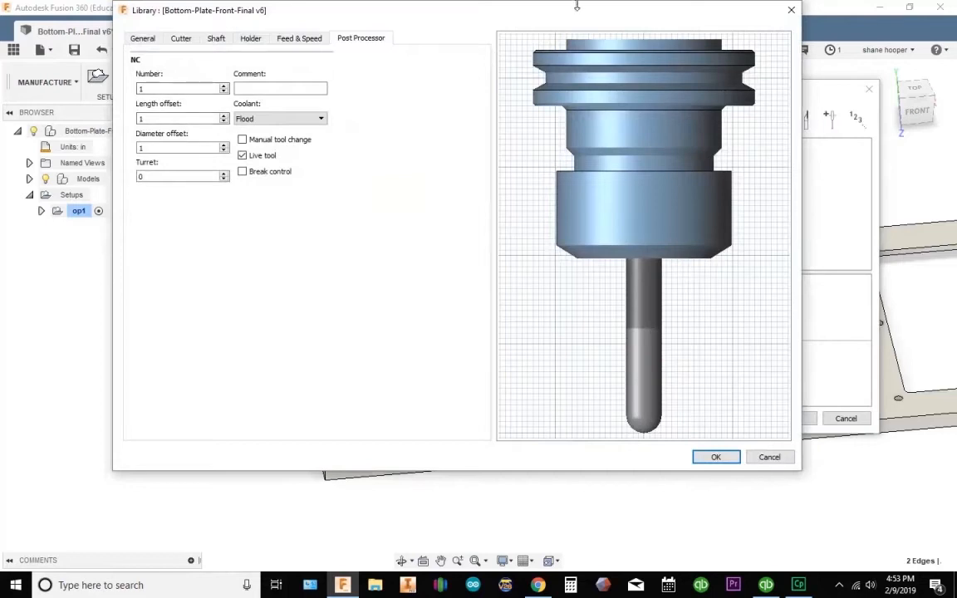
{"action": "left_click_drag", "start_coordinate": [558, 53], "coordinate": [565, 137]}
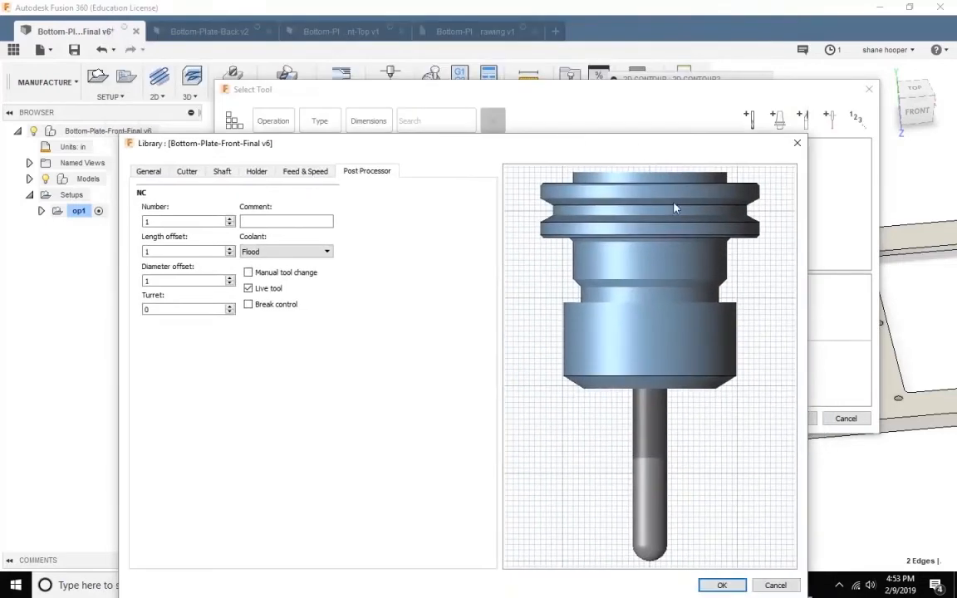
{"action": "left_click_drag", "start_coordinate": [651, 154], "coordinate": [679, 59]}
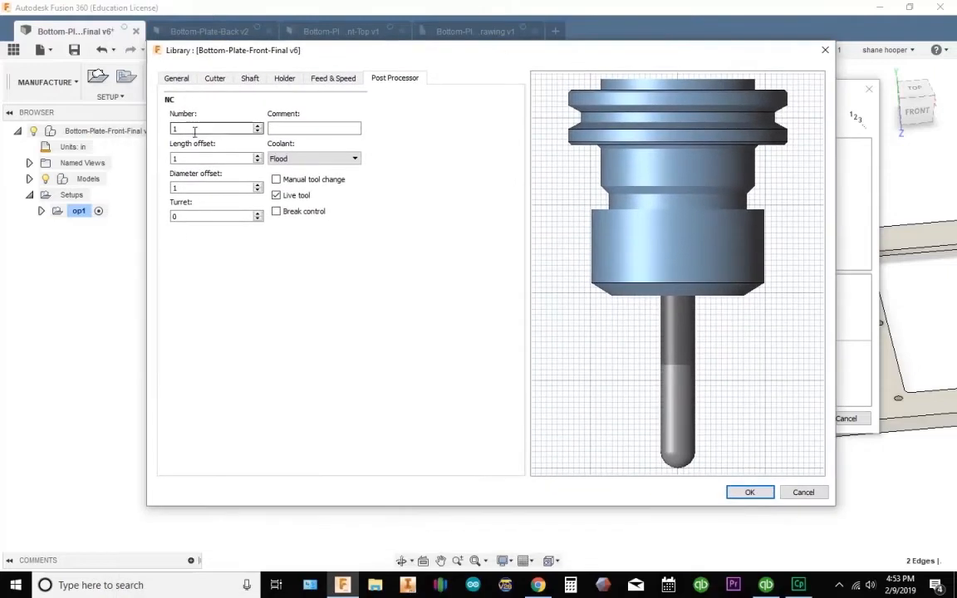
{"action": "left_click", "coordinate": [178, 80]}
{"action": "left_click", "coordinate": [229, 125]}
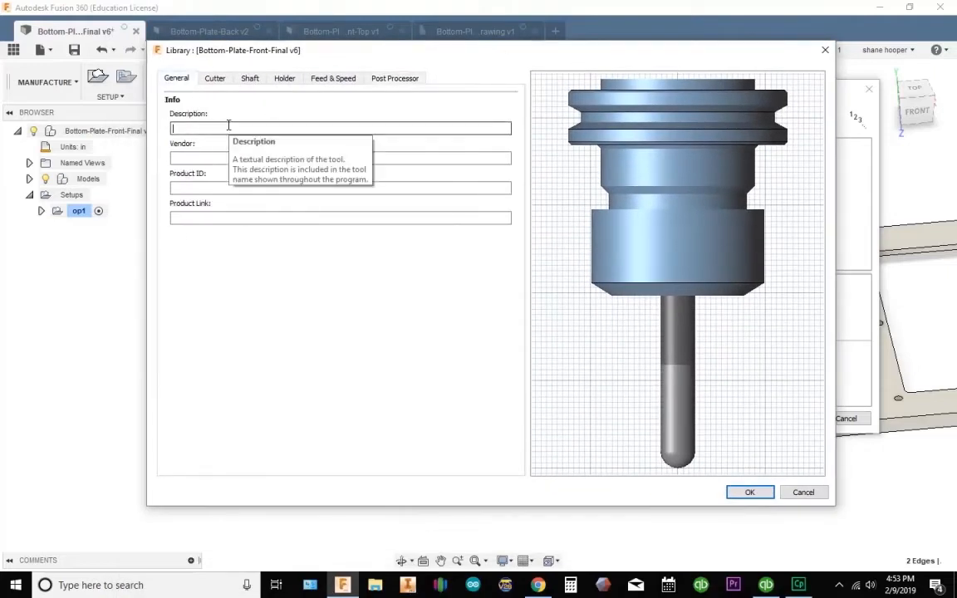
{"action": "type", "text": "1/2 Endmill"}
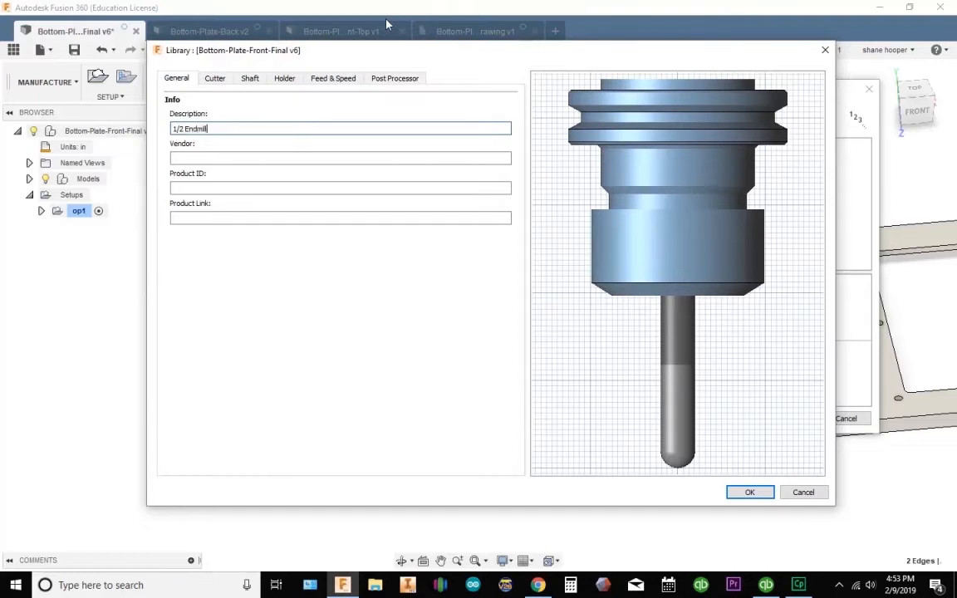
Define the new tool's cutter as a flat end mill with a 0.5 in diameter.
{"action": "left_click", "coordinate": [214, 79]}
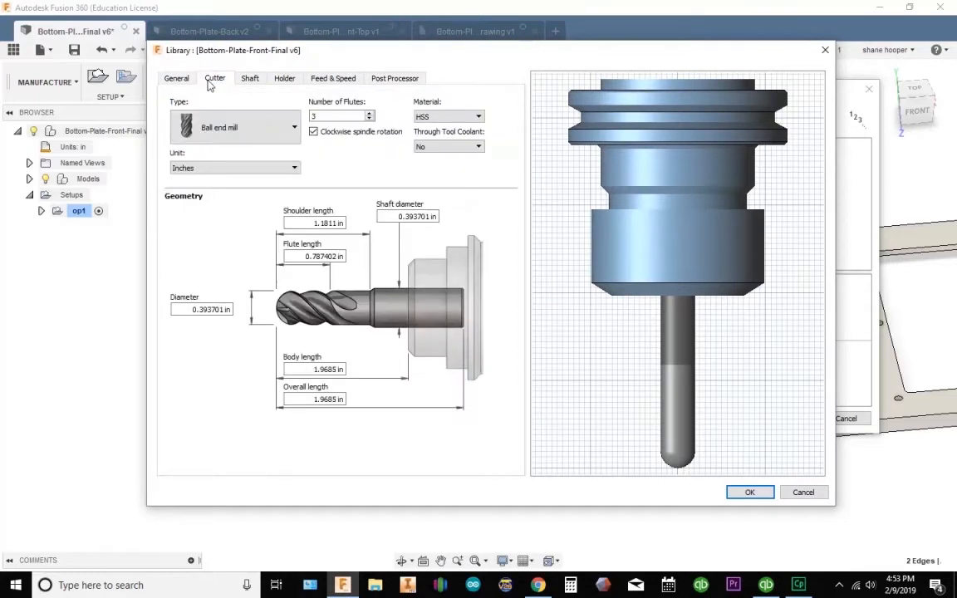
{"action": "left_click", "coordinate": [239, 135]}
{"action": "left_click", "coordinate": [240, 158]}
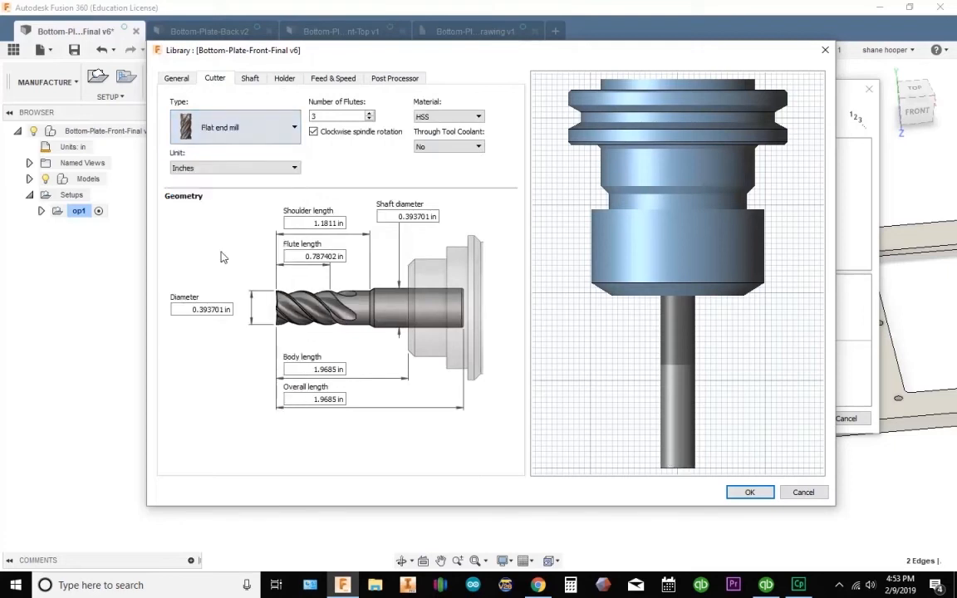
{"action": "left_click", "coordinate": [201, 308]}
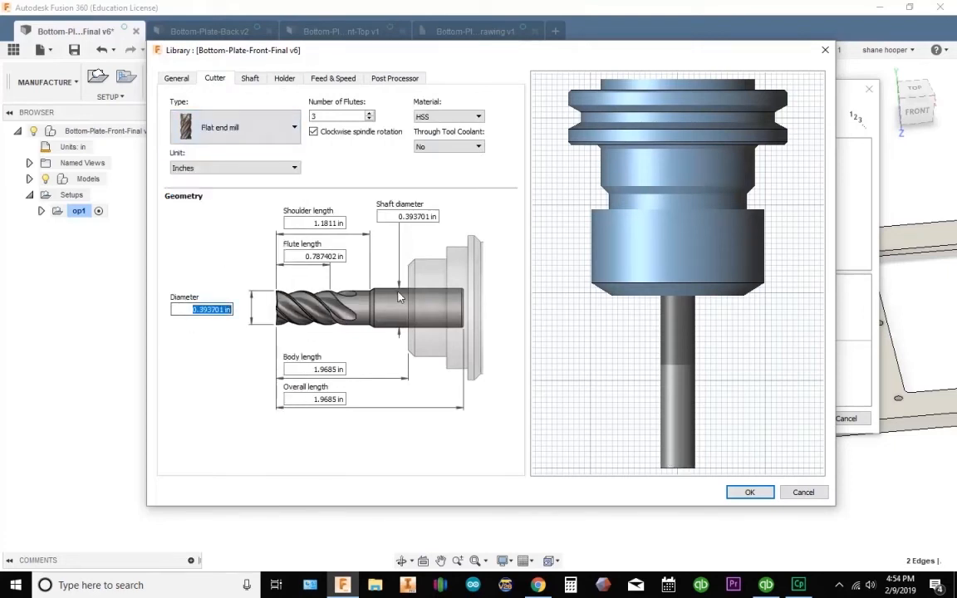
{"action": "type", "text": ".5"}
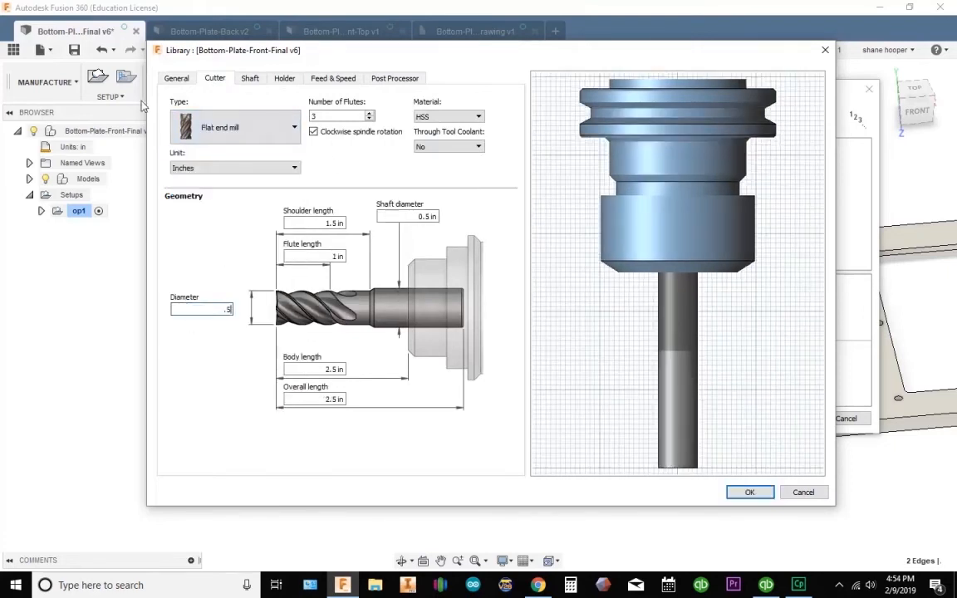
{"action": "left_click", "coordinate": [250, 79]}
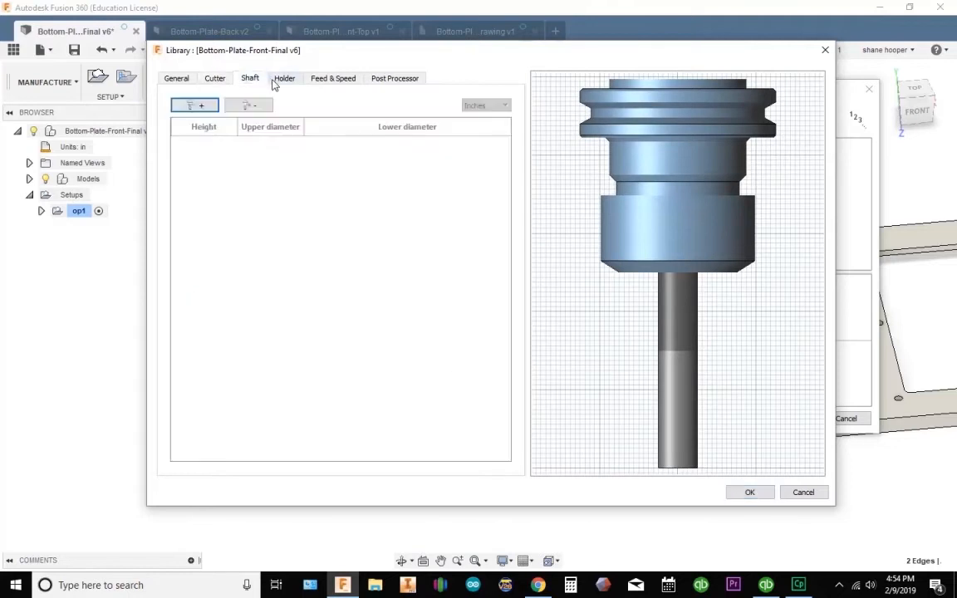
Set the new tool's spindle speed to 1500 rpm and its cutting feedrate to 15 in/min.
{"action": "left_click", "coordinate": [285, 79]}
{"action": "left_click", "coordinate": [331, 78]}
{"action": "left_click_drag", "start_coordinate": [201, 133], "coordinate": [470, 124]}
{"action": "type", "text": "1500"}
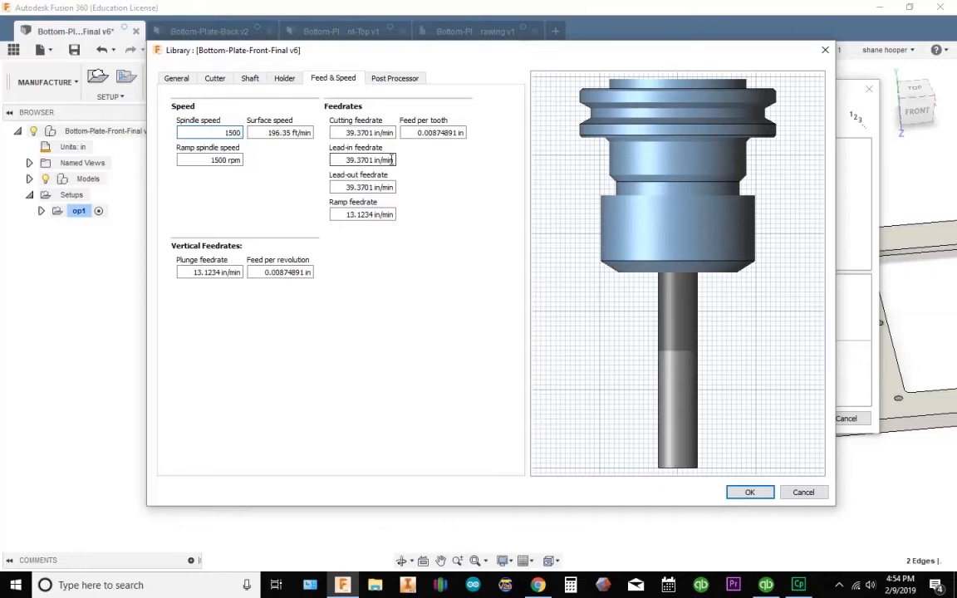
{"action": "left_click_drag", "start_coordinate": [340, 133], "coordinate": [508, 124]}
{"action": "type", "text": "15"}
{"action": "key", "text": "Tab"}
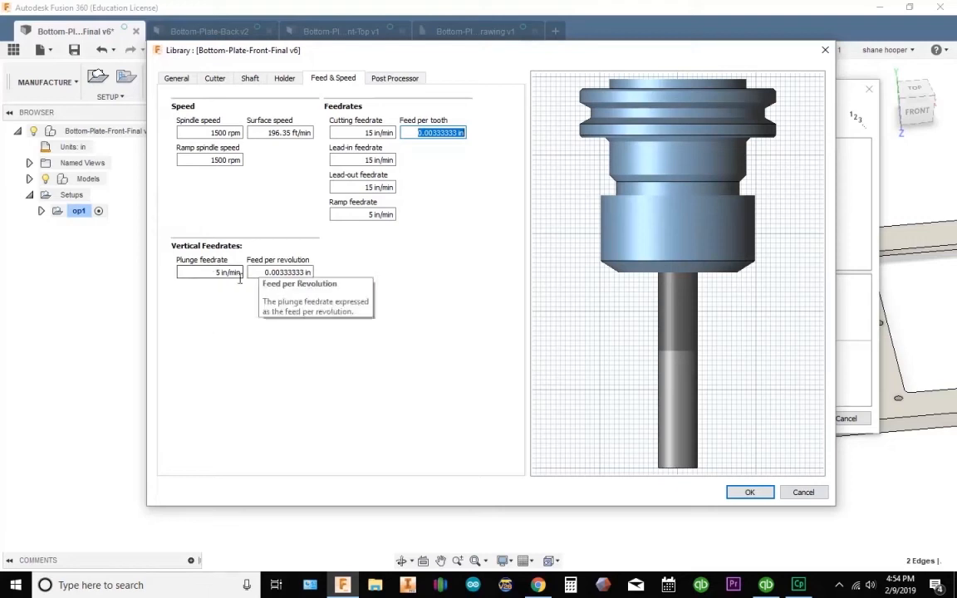
Finish the new tool definition with tool number 1 and choose the 1/2 Endmill as the 2D contour's tool.
{"action": "left_click", "coordinate": [394, 78]}
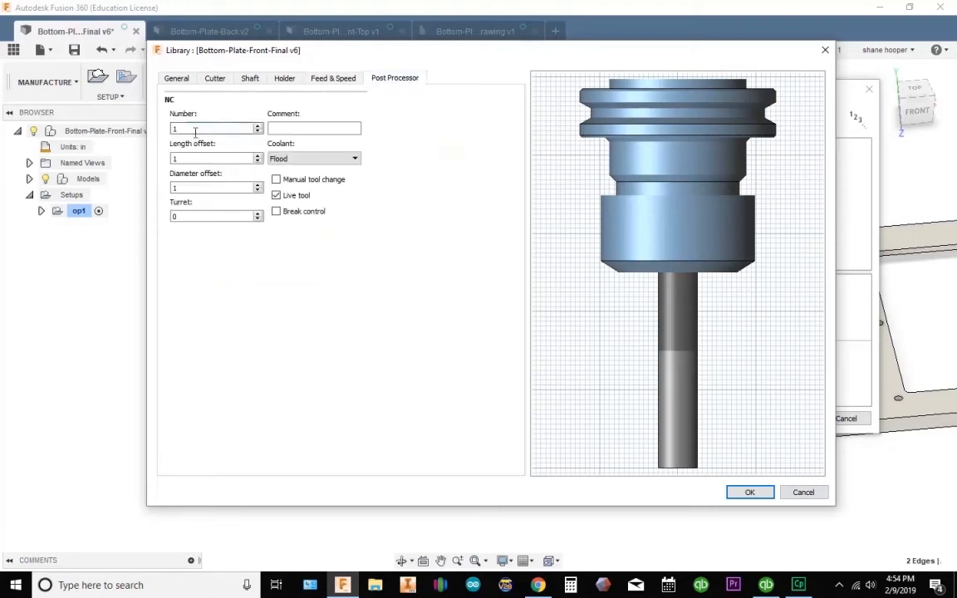
{"action": "left_click", "coordinate": [221, 128]}
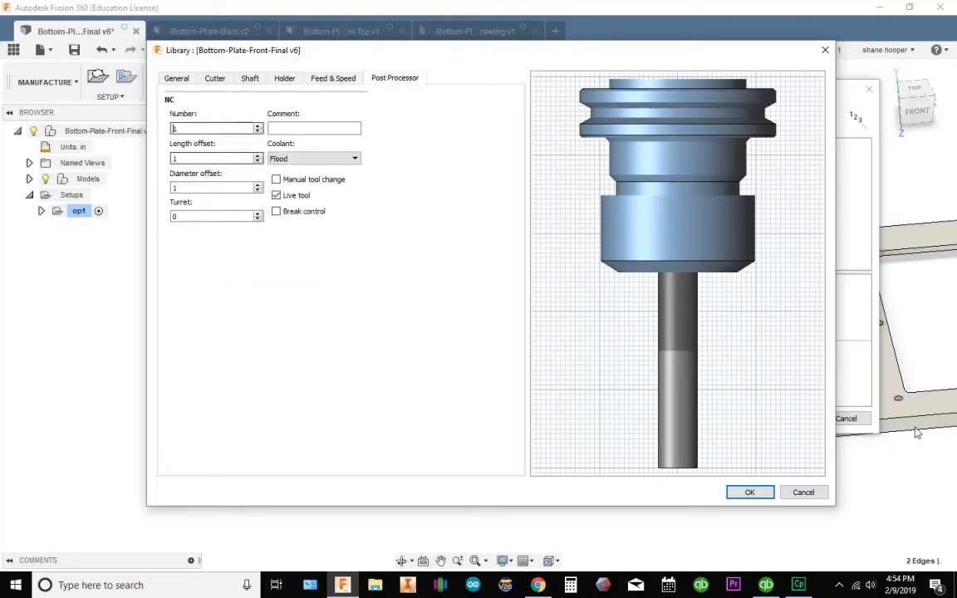
{"action": "left_click", "coordinate": [749, 493]}
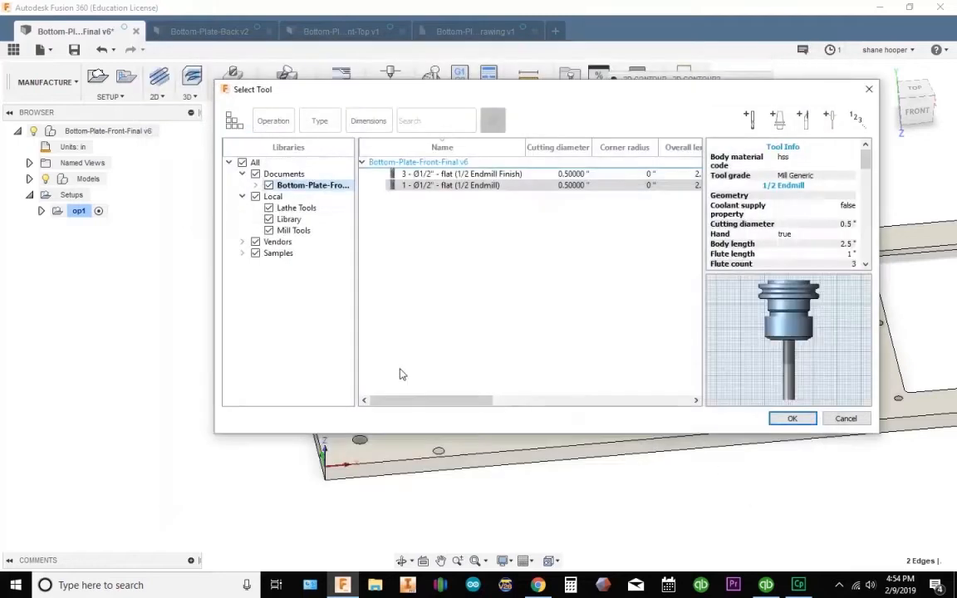
{"action": "left_click", "coordinate": [483, 186]}
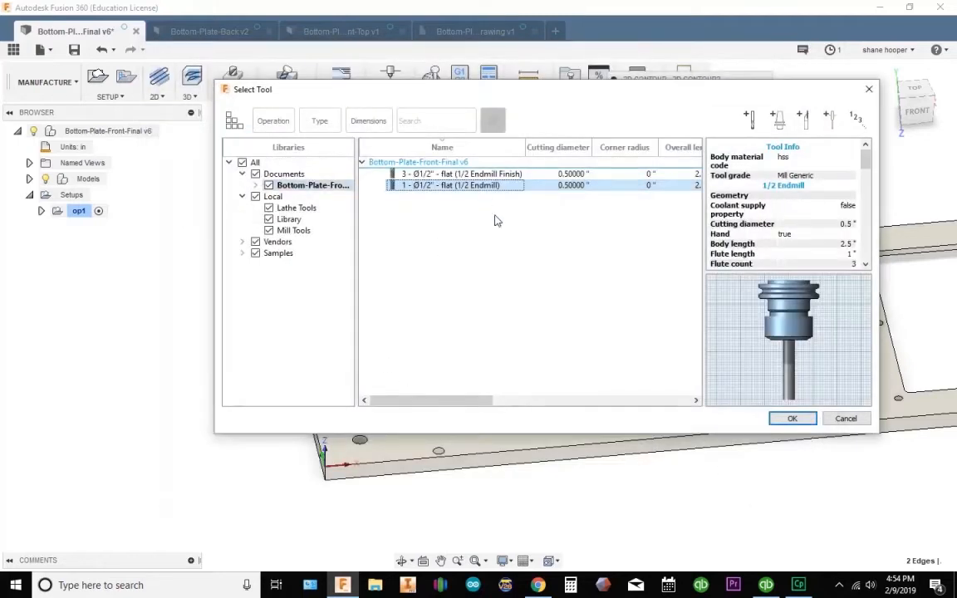
{"action": "left_click", "coordinate": [793, 418]}
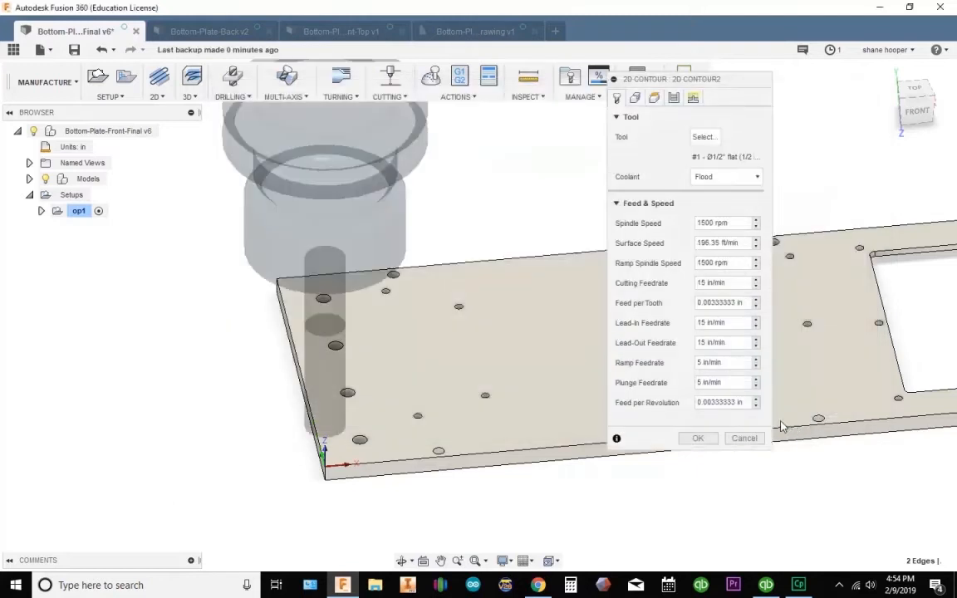
Set the 2D contour's clearance, retract and feed height offsets to 0.1 in each.
{"action": "left_click", "coordinate": [636, 98]}
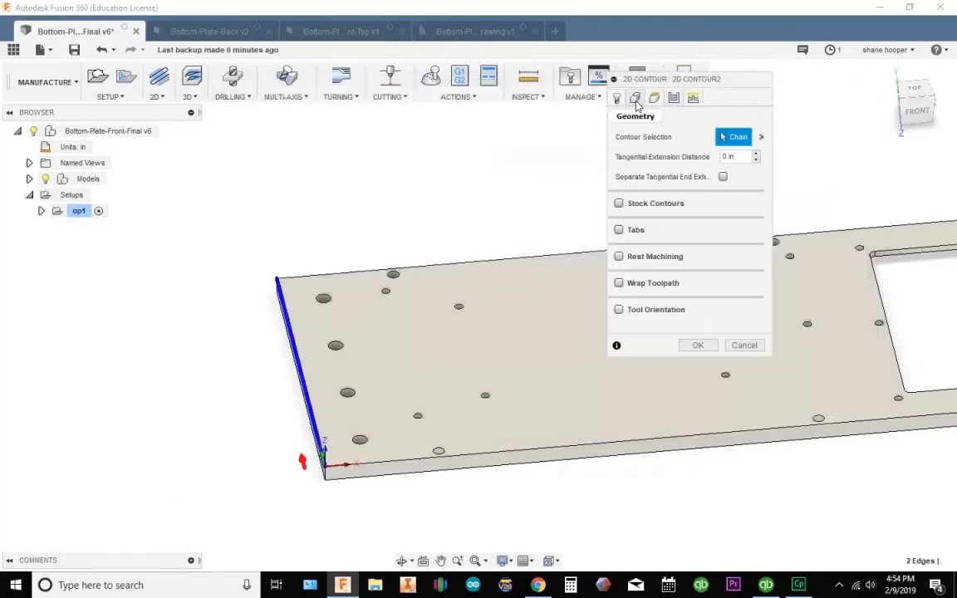
{"action": "left_click", "coordinate": [654, 98]}
{"action": "scroll", "coordinate": [481, 314], "scroll_direction": "down", "scroll_amount": 3}
{"action": "left_click", "coordinate": [918, 110]}
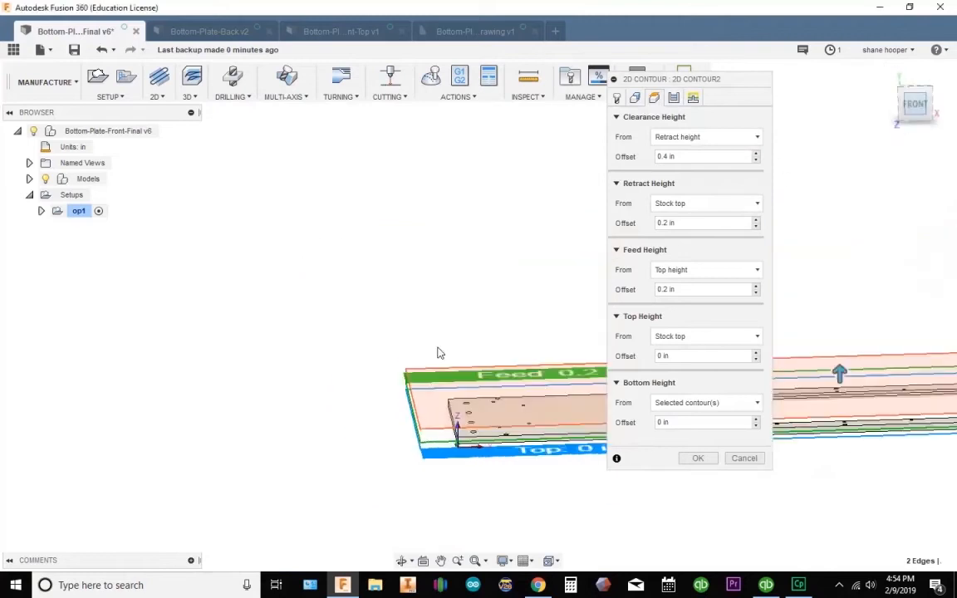
{"action": "left_click", "coordinate": [680, 156]}
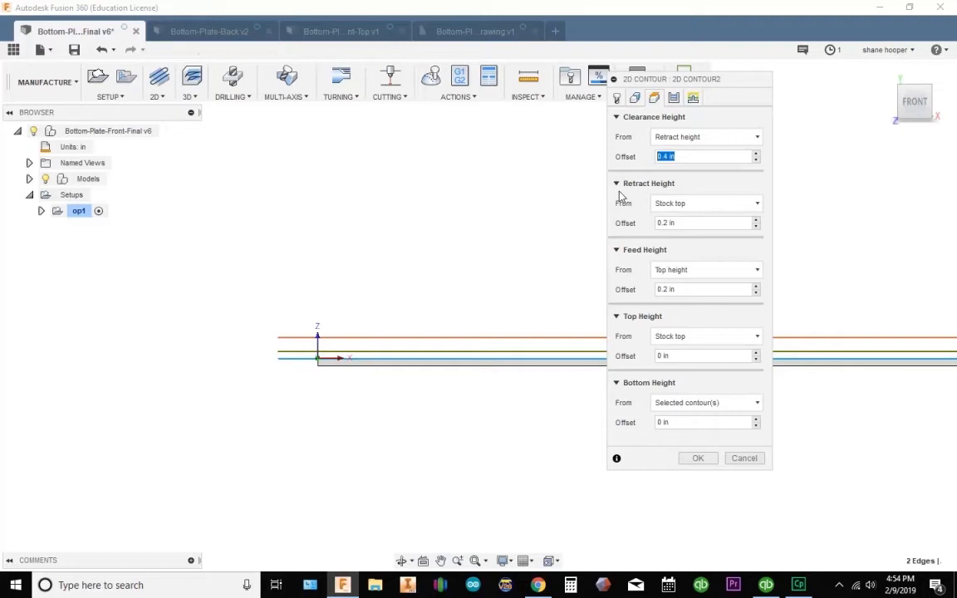
{"action": "type", "text": ".1"}
{"action": "key", "text": "Tab"}
{"action": "type", "text": ".1"}
{"action": "key", "text": "Tab"}
{"action": "type", "text": ".1"}
{"action": "key", "text": "Tab"}
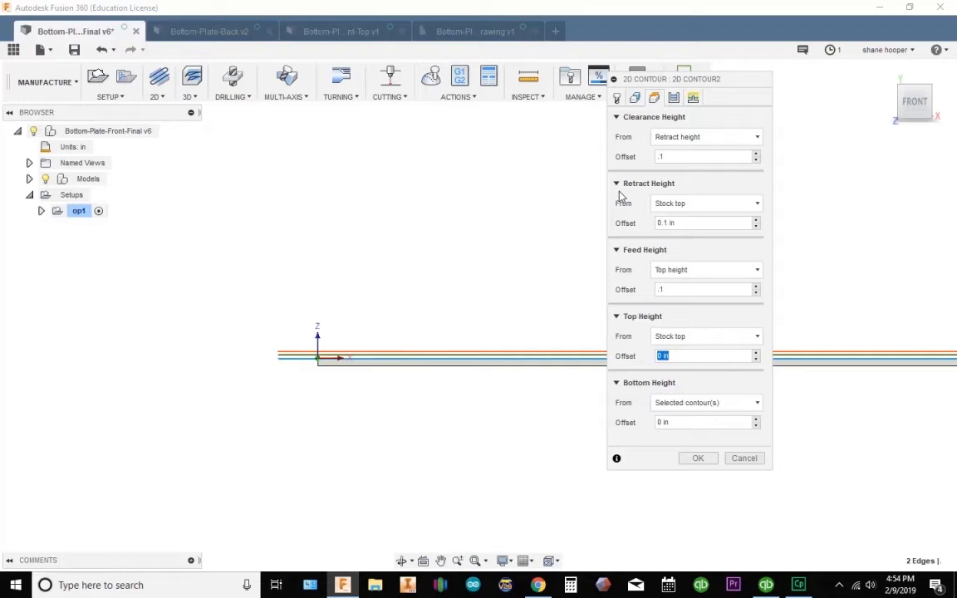
Reference the contour's bottom height from Origin (absolute) with an offset of -0.25 in.
{"action": "key", "text": "Tab"}
{"action": "left_click", "coordinate": [752, 404]}
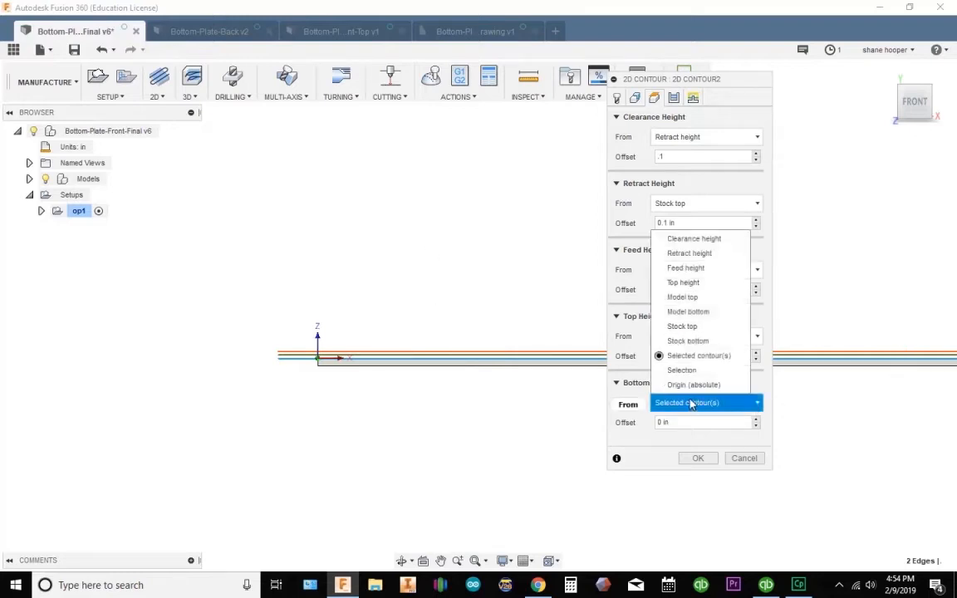
{"action": "left_click", "coordinate": [694, 384]}
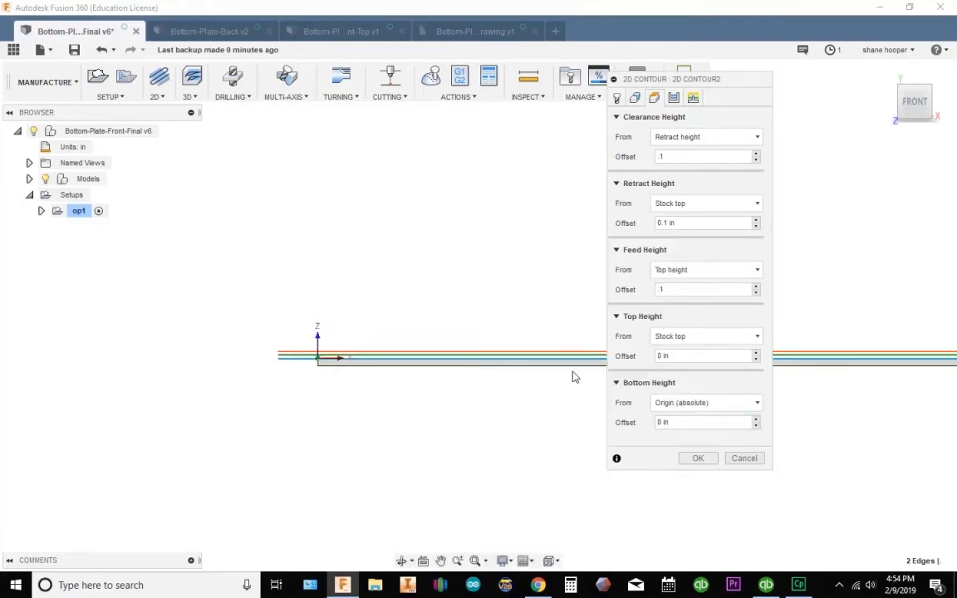
{"action": "left_click", "coordinate": [679, 421]}
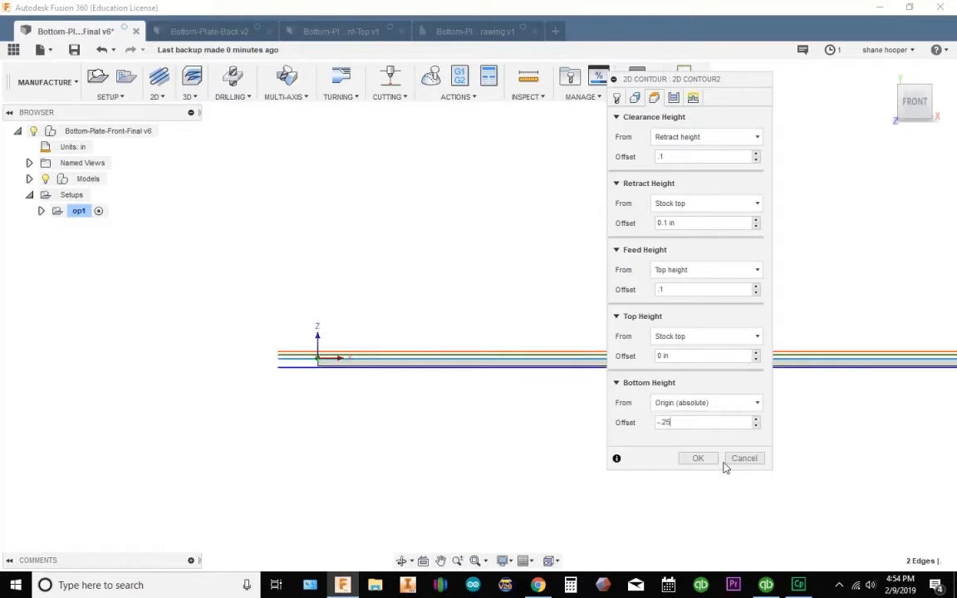
Enable roughing passes for the contour with a maximum stepover of 0.05 in and 2 stepovers.
{"action": "left_click", "coordinate": [673, 98]}
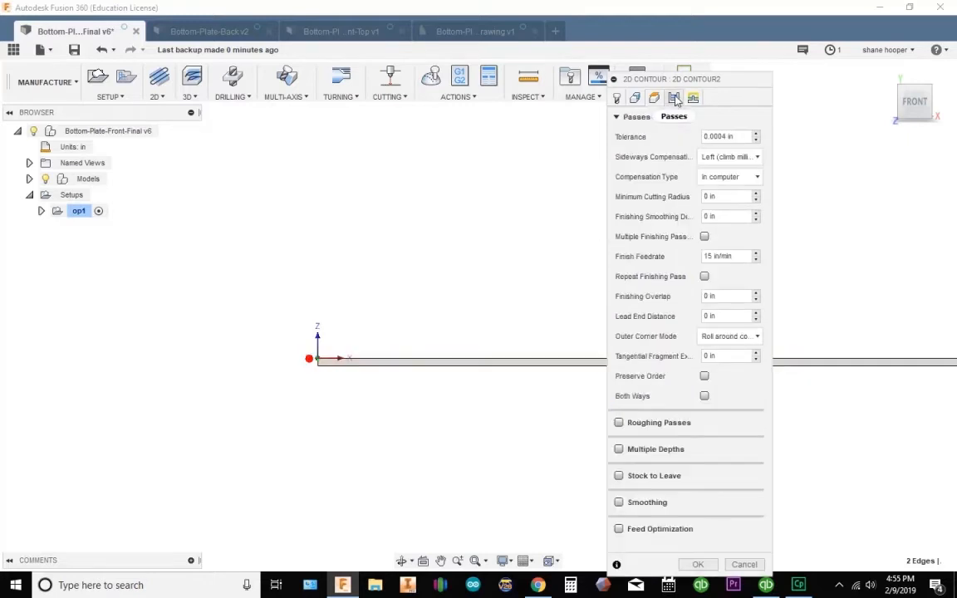
{"action": "middle_click_drag", "start_coordinate": [382, 274], "coordinate": [425, 315], "text": "shift"}
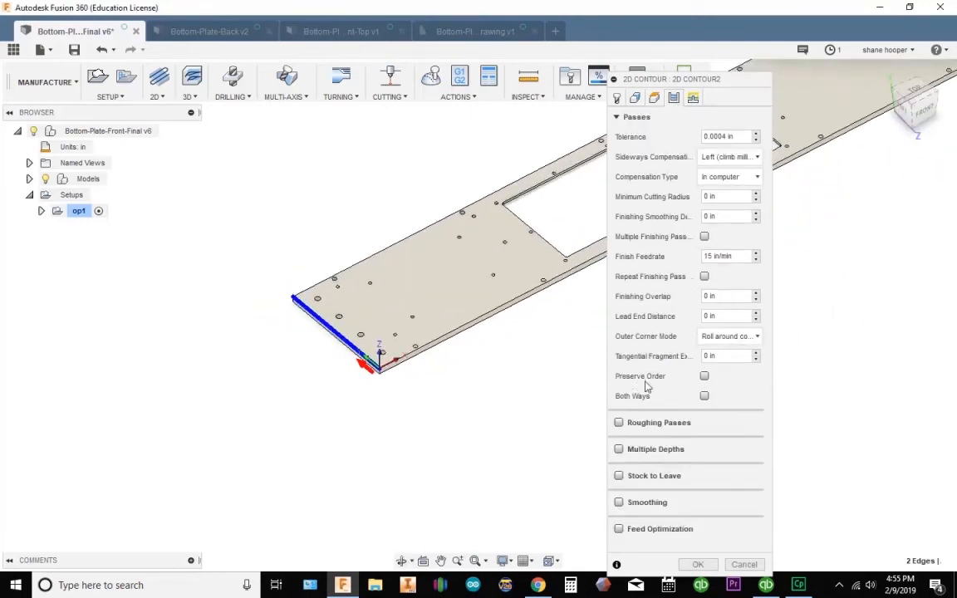
{"action": "left_click", "coordinate": [618, 422]}
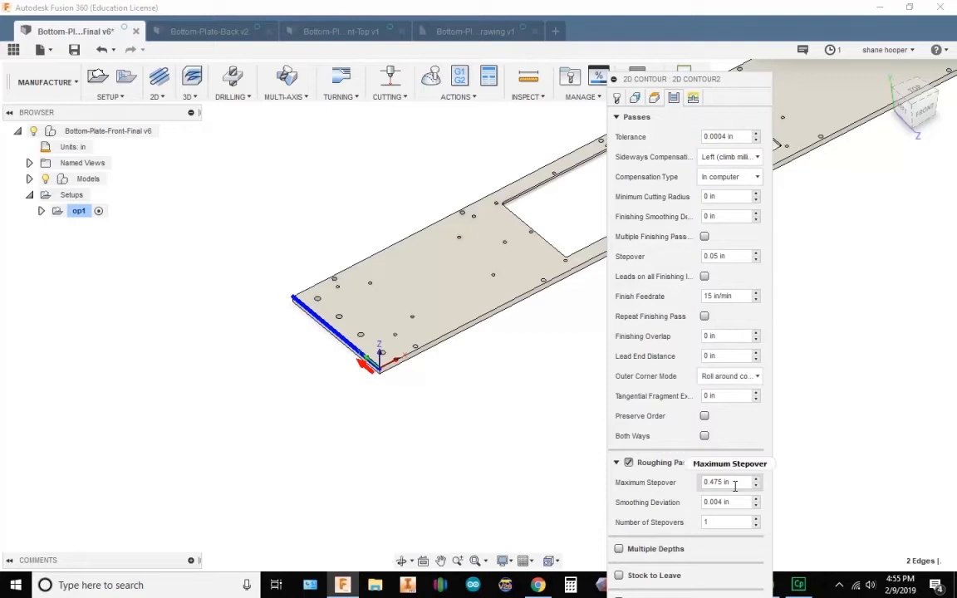
{"action": "left_click_drag", "start_coordinate": [735, 485], "coordinate": [646, 478]}
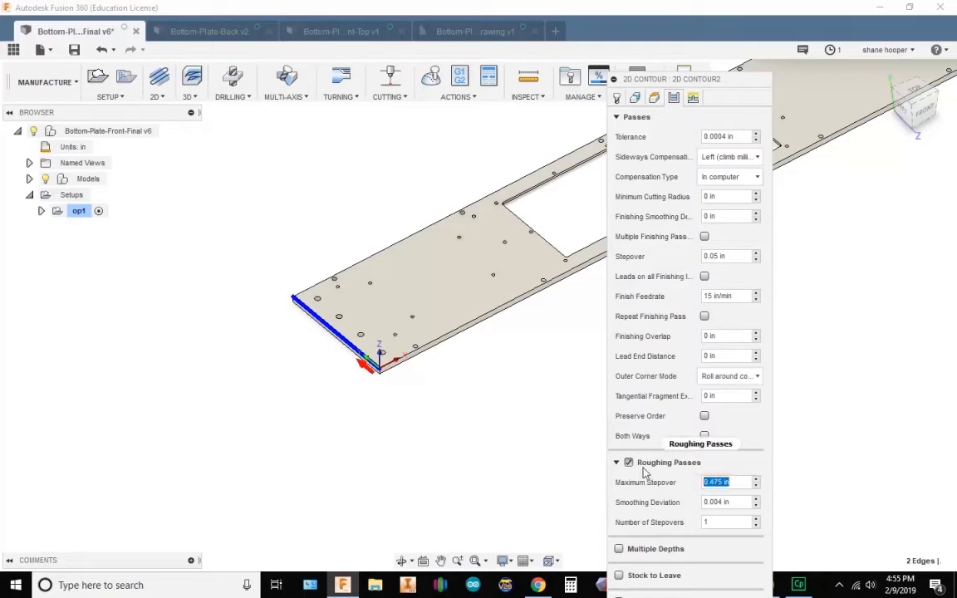
{"action": "mouse_move", "coordinate": [645, 472]}
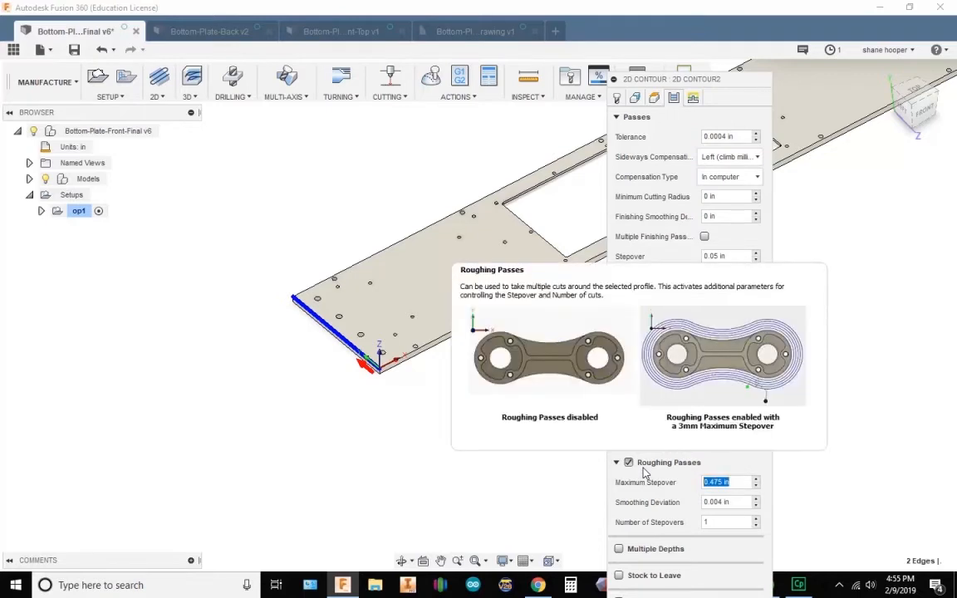
{"action": "key", "text": "BackSpace"}
{"action": "double_click", "coordinate": [717, 522]}
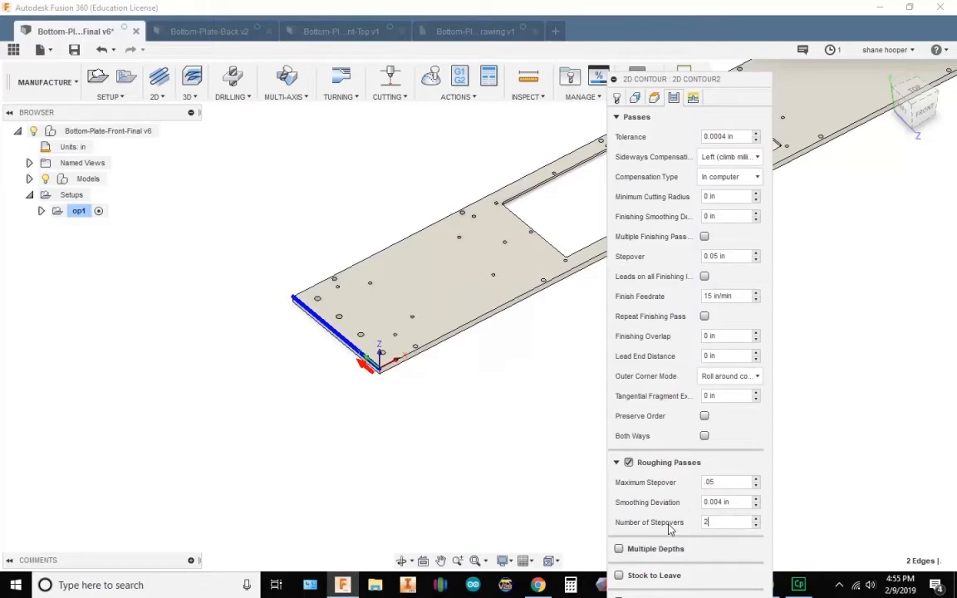
Set the lead-in sweep angle to 180 degrees, generate the contour toolpath and check its leads from above.
{"action": "left_click", "coordinate": [692, 98]}
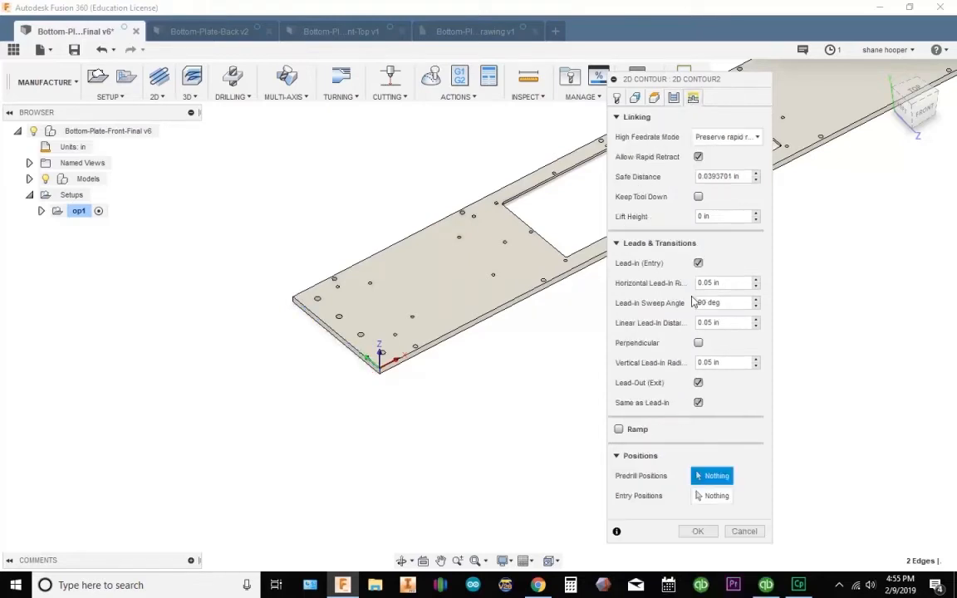
{"action": "left_click_drag", "start_coordinate": [730, 302], "coordinate": [690, 293]}
{"action": "type", "text": "180"}
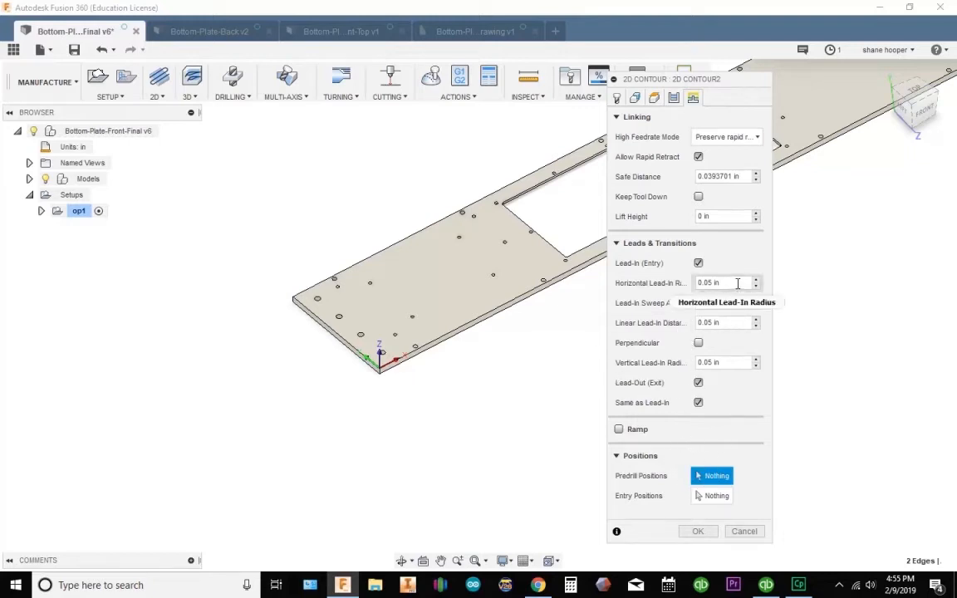
{"action": "left_click", "coordinate": [700, 531]}
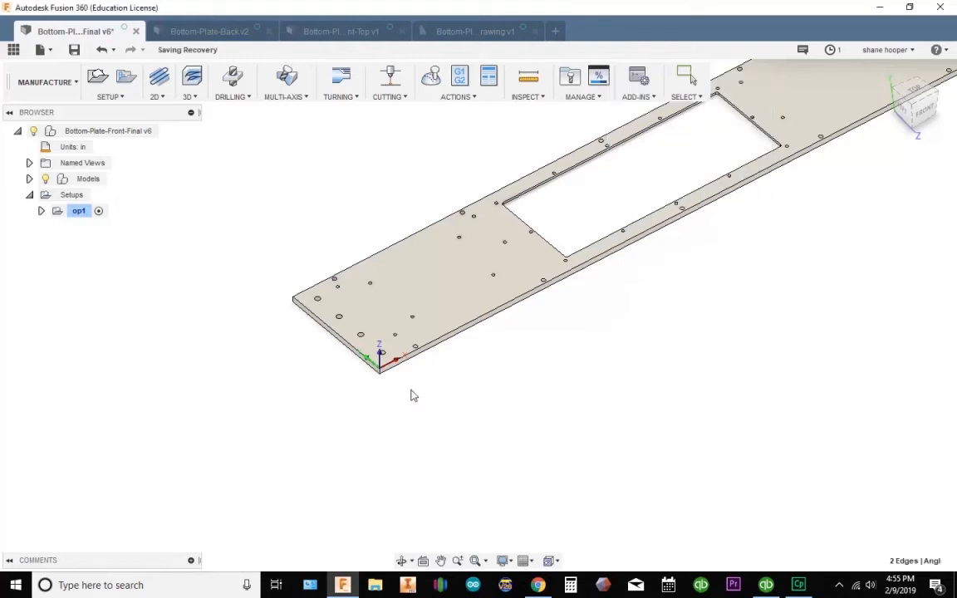
{"action": "left_click", "coordinate": [917, 95]}
{"action": "scroll", "coordinate": [456, 466], "scroll_direction": "up", "scroll_amount": 4}
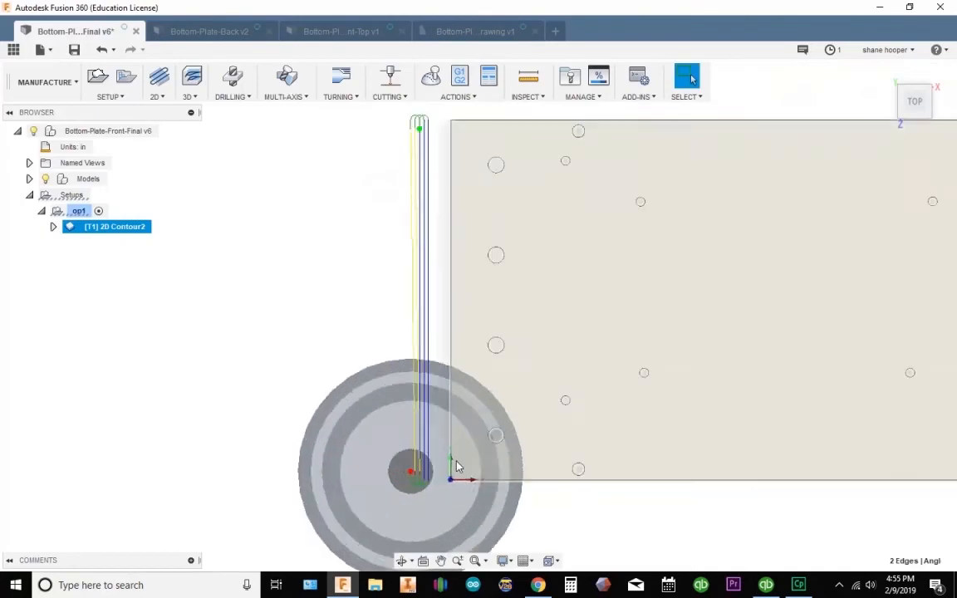
{"action": "scroll", "coordinate": [456, 467], "scroll_direction": "up", "scroll_amount": 4}
{"action": "scroll", "coordinate": [347, 368], "scroll_direction": "up", "scroll_amount": 3}
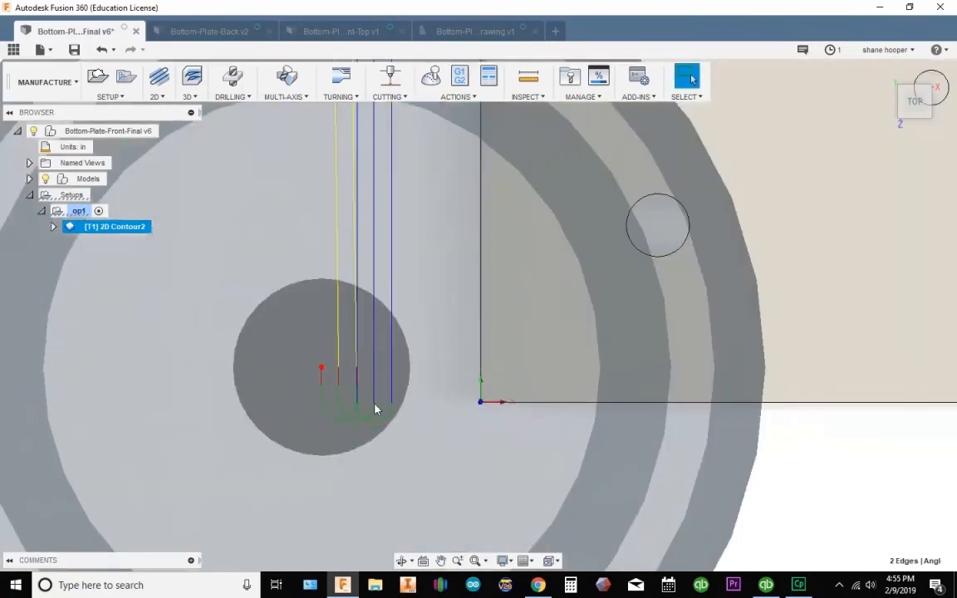
{"action": "scroll", "coordinate": [340, 359], "scroll_direction": "down", "scroll_amount": 4}
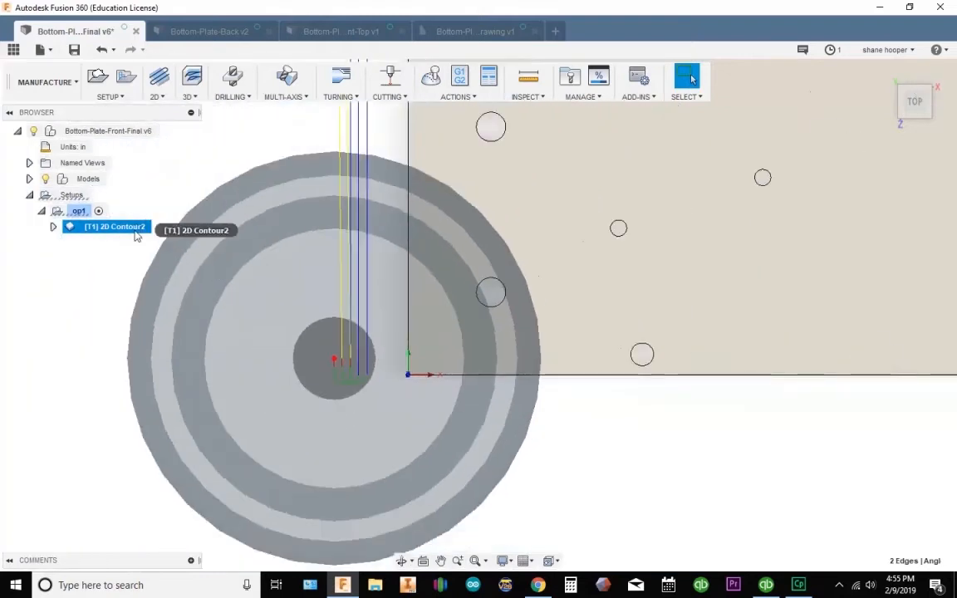
Edit the 2D contour to use a horizontal lead-in radius of 0, a sweep angle of 0 and a linear lead-in distance of 0.3 in.
{"action": "right_click", "coordinate": [139, 224]}
{"action": "left_click", "coordinate": [161, 226]}
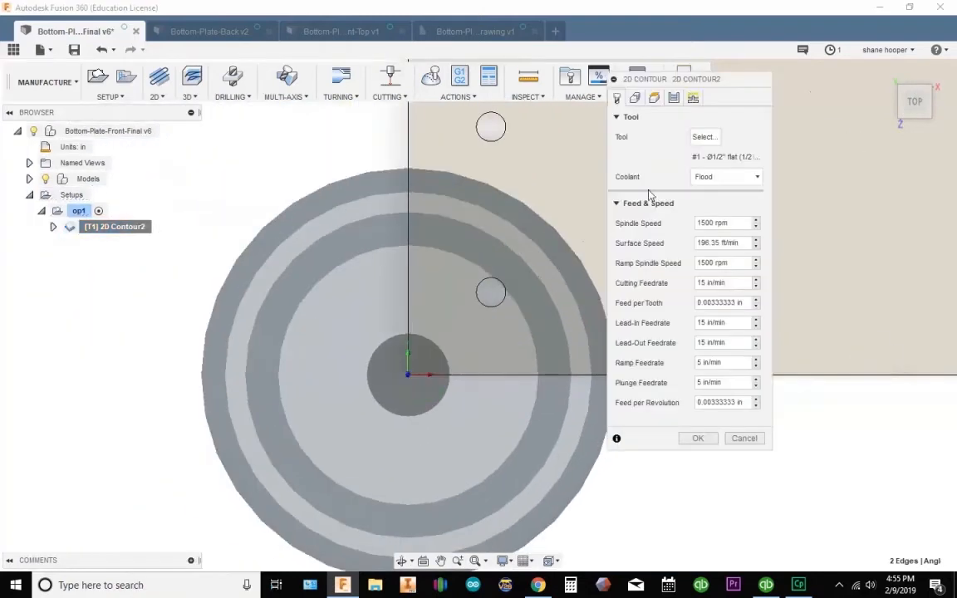
{"action": "left_click", "coordinate": [694, 99]}
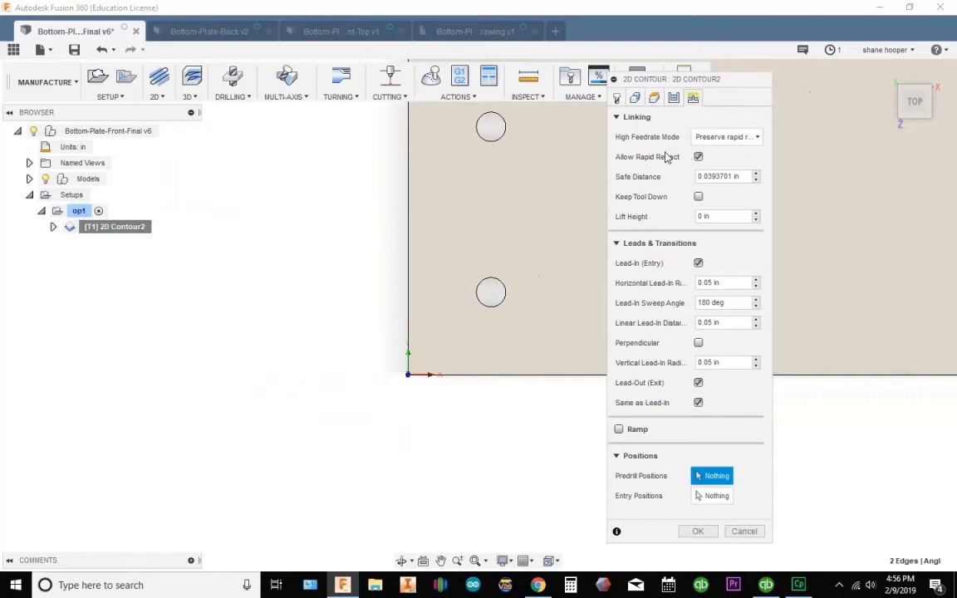
{"action": "left_click", "coordinate": [724, 282]}
{"action": "type", "text": "0"}
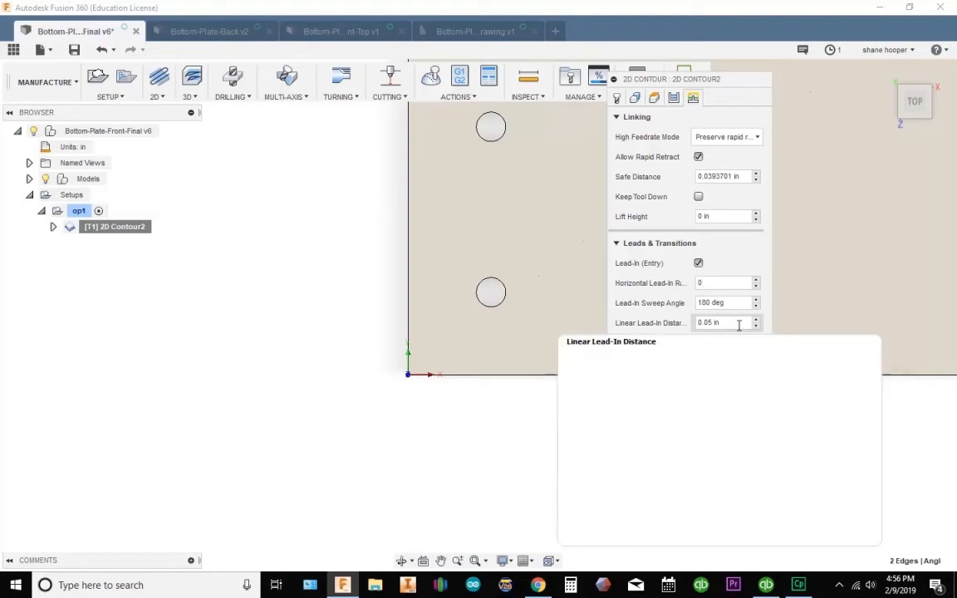
{"action": "left_click", "coordinate": [722, 323]}
{"action": "type", "text": "0"}
{"action": "left_click", "coordinate": [744, 303]}
{"action": "type", "text": "0"}
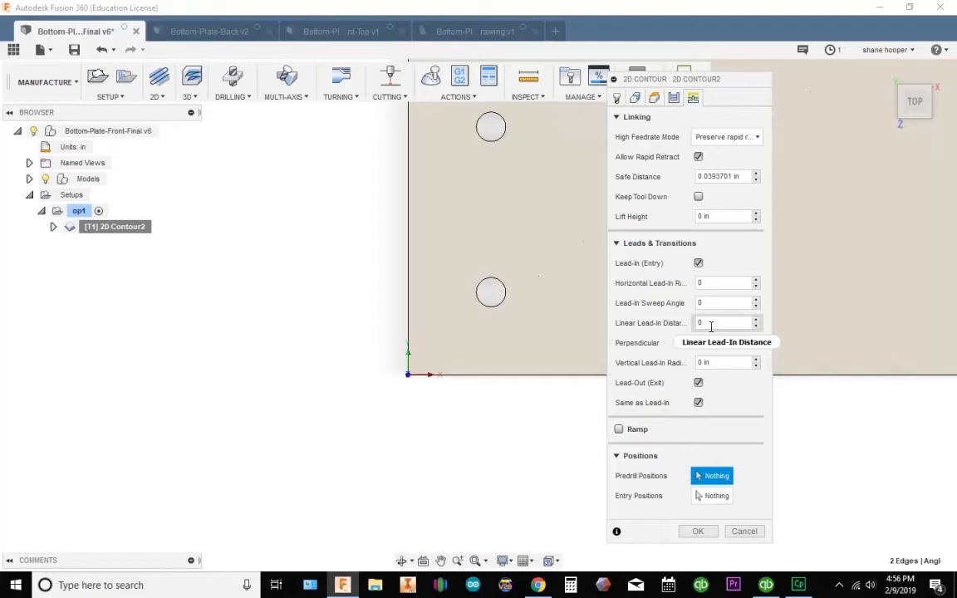
{"action": "left_click", "coordinate": [716, 324]}
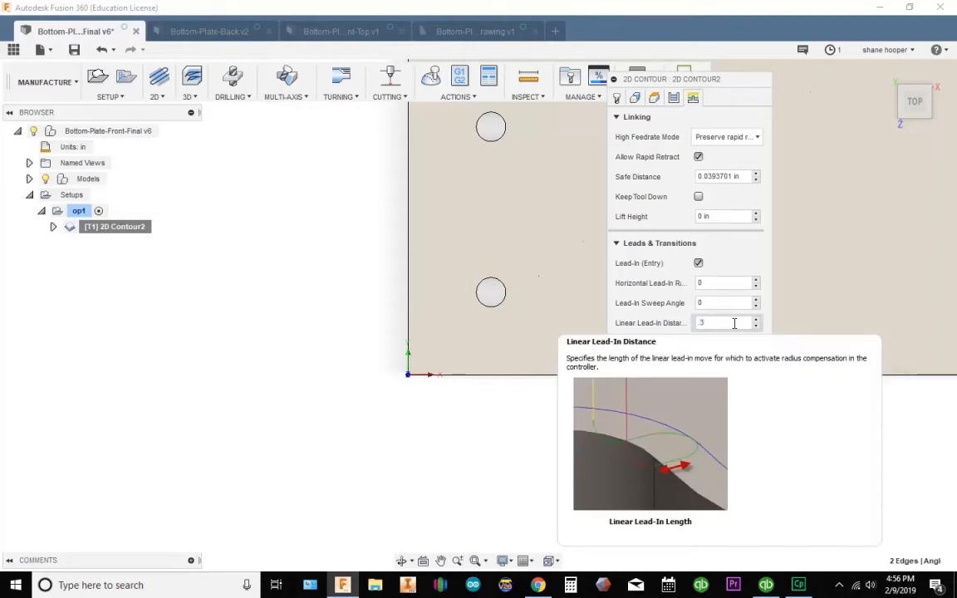
{"action": "key", "text": "Return"}
Examine the regenerated toolpath and its straight lead-ins along the plate's short left end, from above and at an angle.
{"action": "middle_click_drag", "start_coordinate": [616, 326], "coordinate": [630, 506]}
{"action": "scroll", "coordinate": [597, 418], "scroll_direction": "down", "scroll_amount": 3}
{"action": "scroll", "coordinate": [598, 415], "scroll_direction": "down", "scroll_amount": 3}
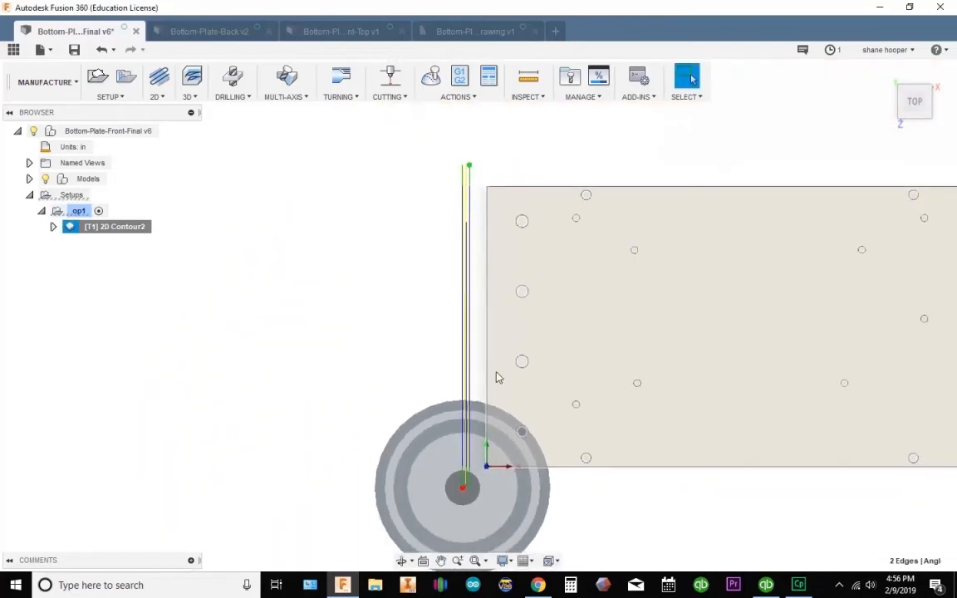
{"action": "middle_click_drag", "start_coordinate": [508, 396], "coordinate": [855, 134], "text": "shift"}
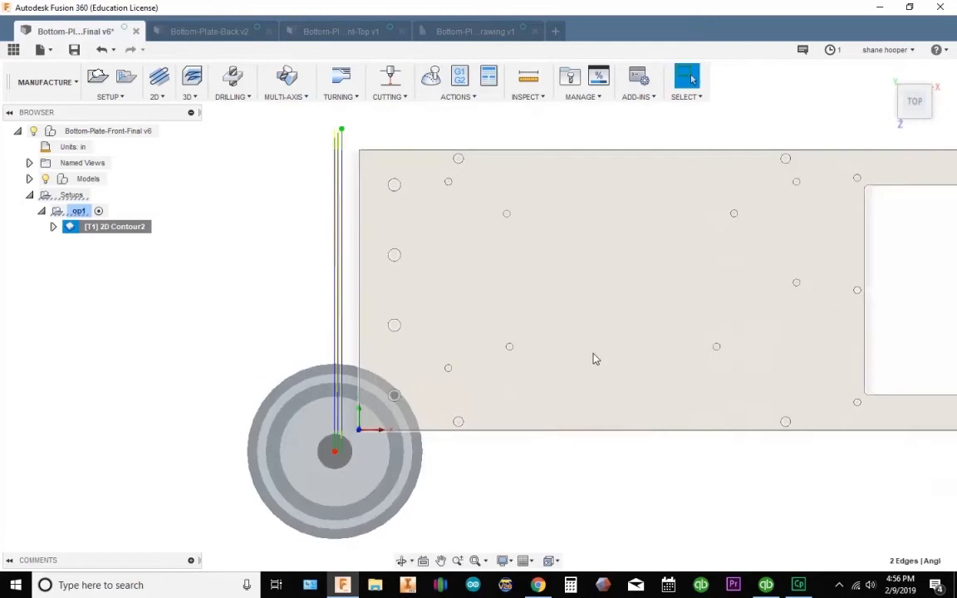
{"action": "middle_click_drag", "start_coordinate": [593, 352], "coordinate": [648, 321]}
{"action": "scroll", "coordinate": [377, 381], "scroll_direction": "up", "scroll_amount": 2}
{"action": "scroll", "coordinate": [377, 386], "scroll_direction": "up", "scroll_amount": 5}
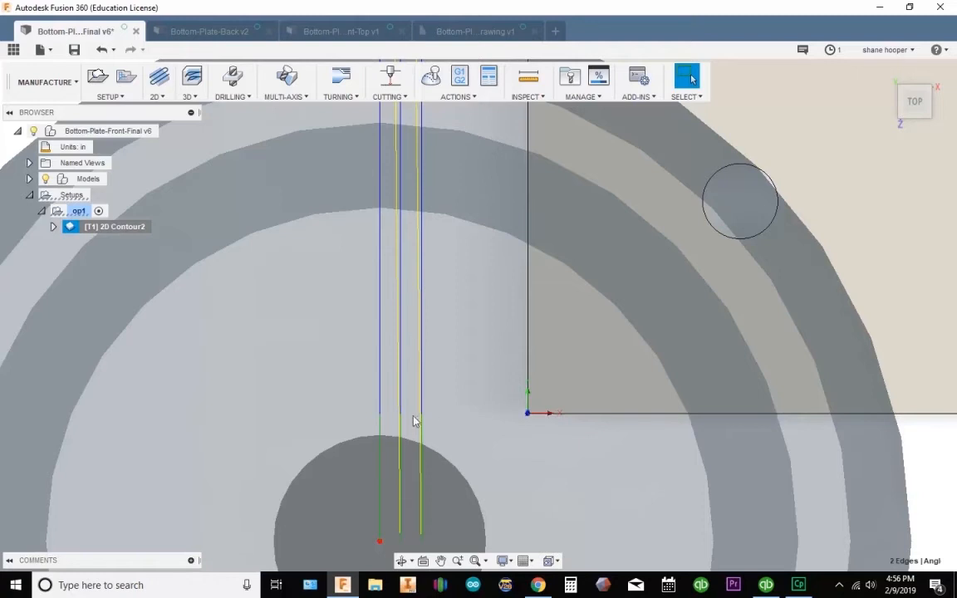
{"action": "scroll", "coordinate": [421, 435], "scroll_direction": "down", "scroll_amount": 2}
{"action": "middle_click_drag", "start_coordinate": [424, 453], "coordinate": [416, 349]}
{"action": "scroll", "coordinate": [420, 366], "scroll_direction": "down", "scroll_amount": 2}
{"action": "scroll", "coordinate": [415, 390], "scroll_direction": "down", "scroll_amount": 5}
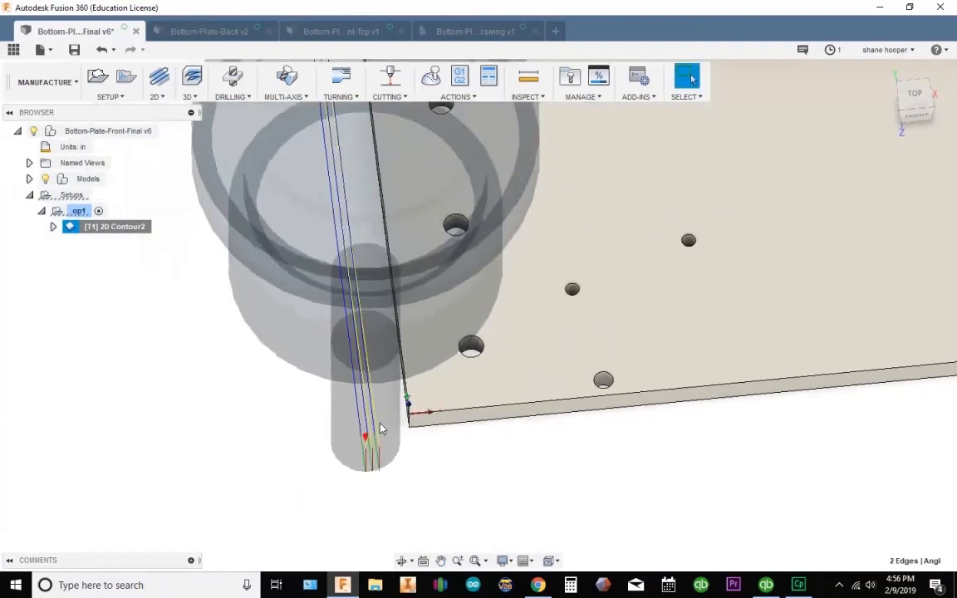
Rename the 2D contour operation on the plate's left end as "left Cut".
{"action": "scroll", "coordinate": [449, 415], "scroll_direction": "down", "scroll_amount": 5}
{"action": "middle_click_drag", "start_coordinate": [473, 404], "coordinate": [362, 414]}
{"action": "middle_click_drag", "start_coordinate": [362, 413], "coordinate": [389, 392], "text": "shift"}
{"action": "left_click", "coordinate": [122, 229]}
{"action": "type", "text": "left C"}
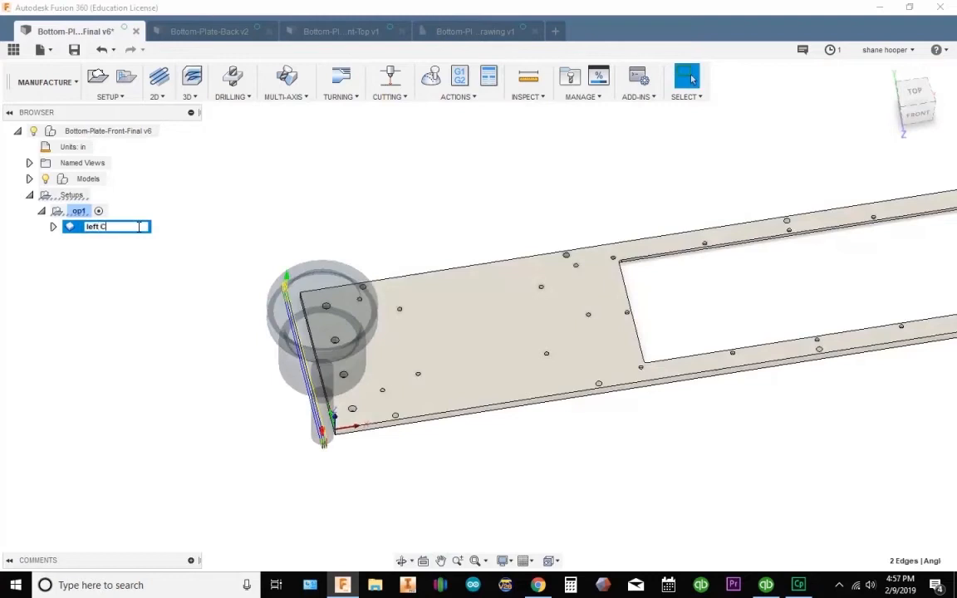
{"action": "type", "text": "ut"}
{"action": "key", "text": "Return"}
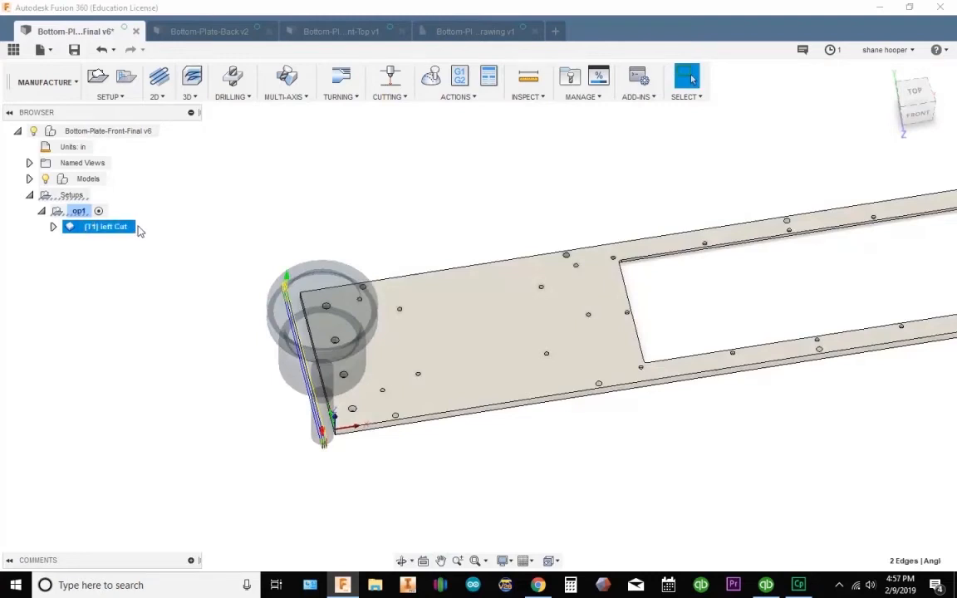
Duplicate the left Cut operation and rename the copy as "right Cut".
{"action": "scroll", "coordinate": [595, 326], "scroll_direction": "down", "scroll_amount": 4}
{"action": "middle_click_drag", "start_coordinate": [910, 266], "coordinate": [629, 283]}
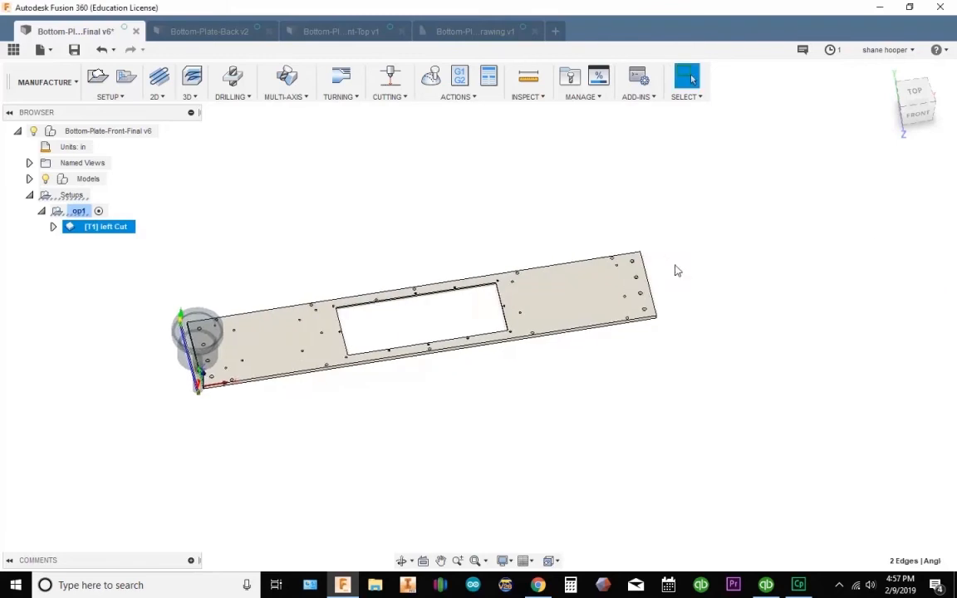
{"action": "scroll", "coordinate": [631, 280], "scroll_direction": "up", "scroll_amount": 6}
{"action": "scroll", "coordinate": [640, 275], "scroll_direction": "down", "scroll_amount": 5}
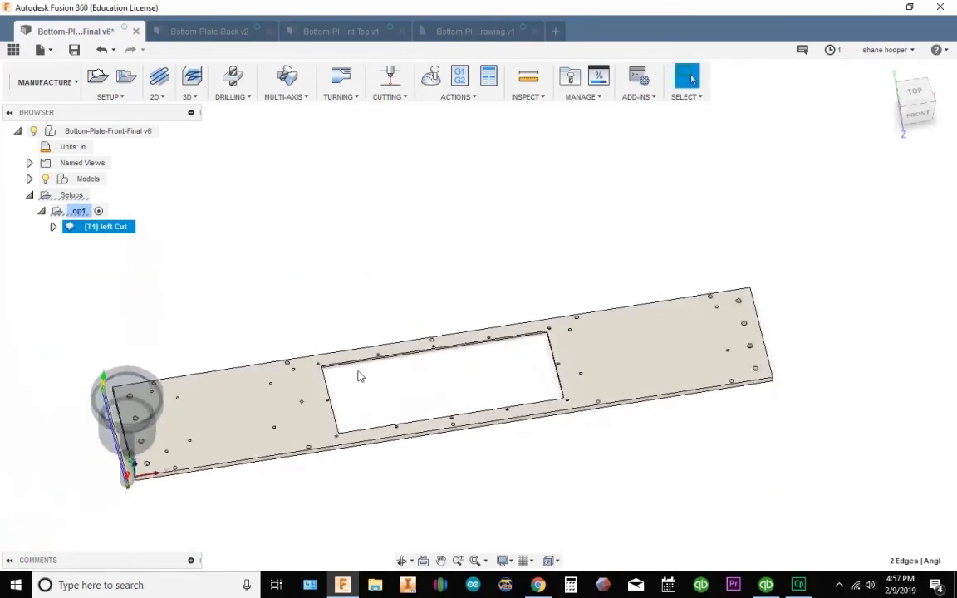
{"action": "scroll", "coordinate": [369, 376], "scroll_direction": "down", "scroll_amount": 1}
{"action": "right_click", "coordinate": [113, 230]}
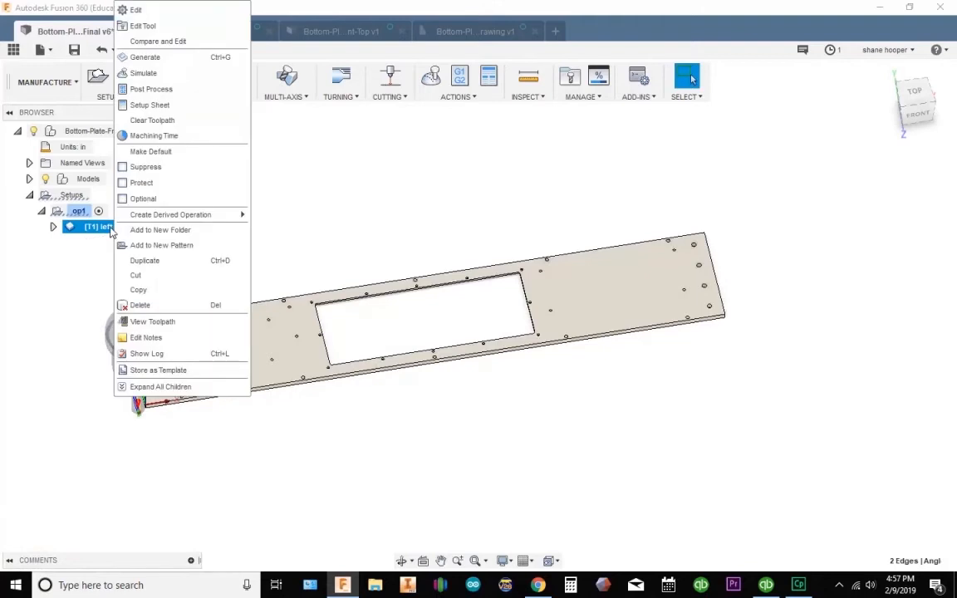
{"action": "left_click", "coordinate": [148, 261]}
{"action": "left_click", "coordinate": [108, 242]}
{"action": "left_click", "coordinate": [133, 243]}
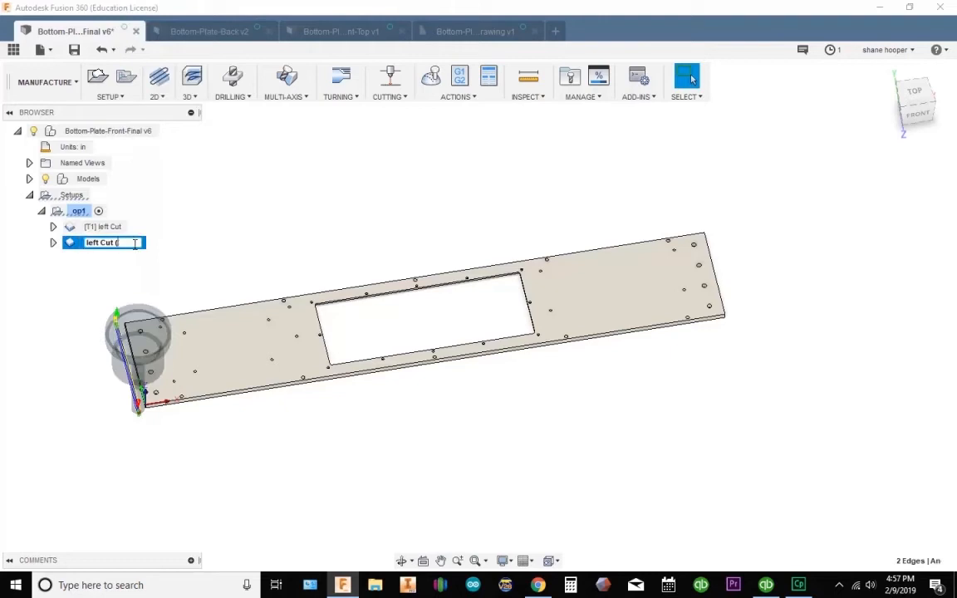
{"action": "key", "text": "BackSpace"}
{"action": "type", "text": "right"}
{"action": "key", "text": "Return"}
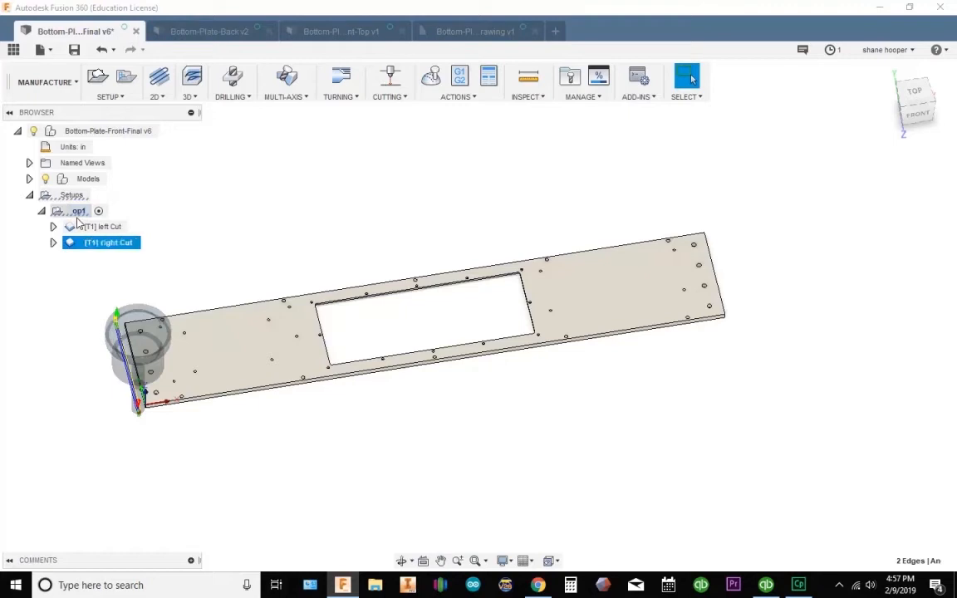
Edit the right Cut operation to replace its contour selection with the short edge at the plate's right end and regenerate it.
{"action": "right_click", "coordinate": [114, 250]}
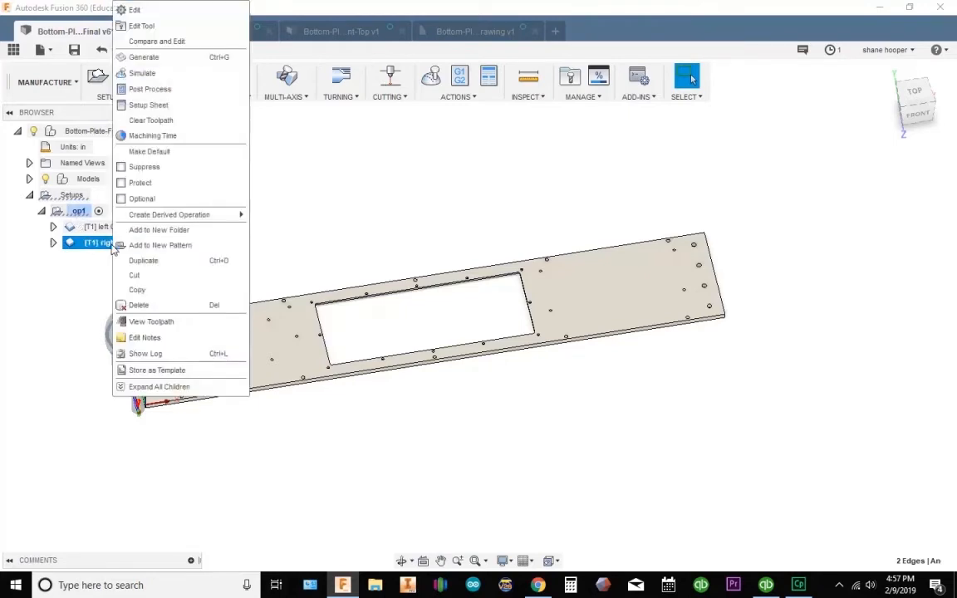
{"action": "left_click", "coordinate": [149, 23]}
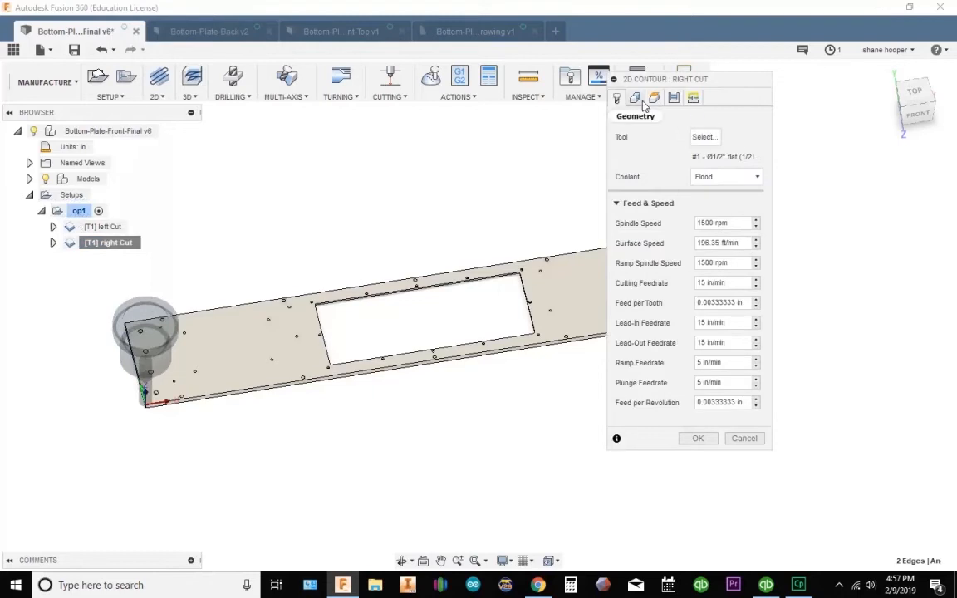
{"action": "left_click", "coordinate": [635, 99]}
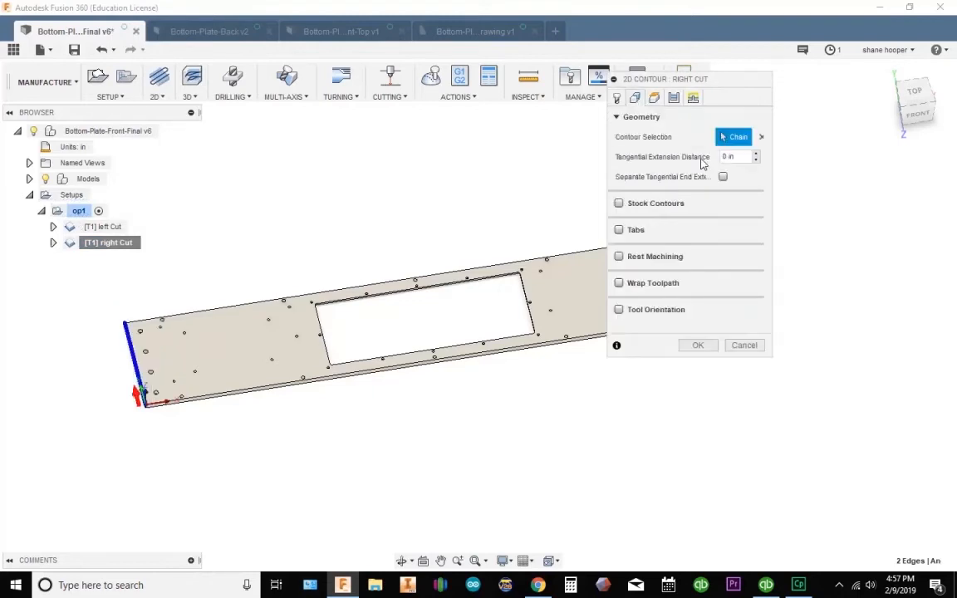
{"action": "left_click", "coordinate": [761, 139]}
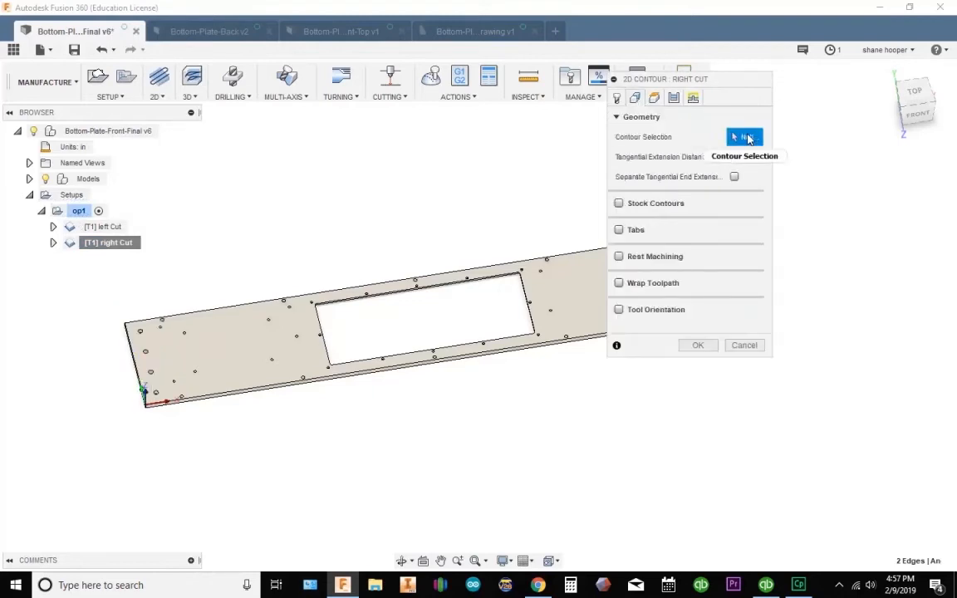
{"action": "middle_click_drag", "start_coordinate": [544, 181], "coordinate": [160, 227]}
{"action": "scroll", "coordinate": [342, 302], "scroll_direction": "up", "scroll_amount": 7}
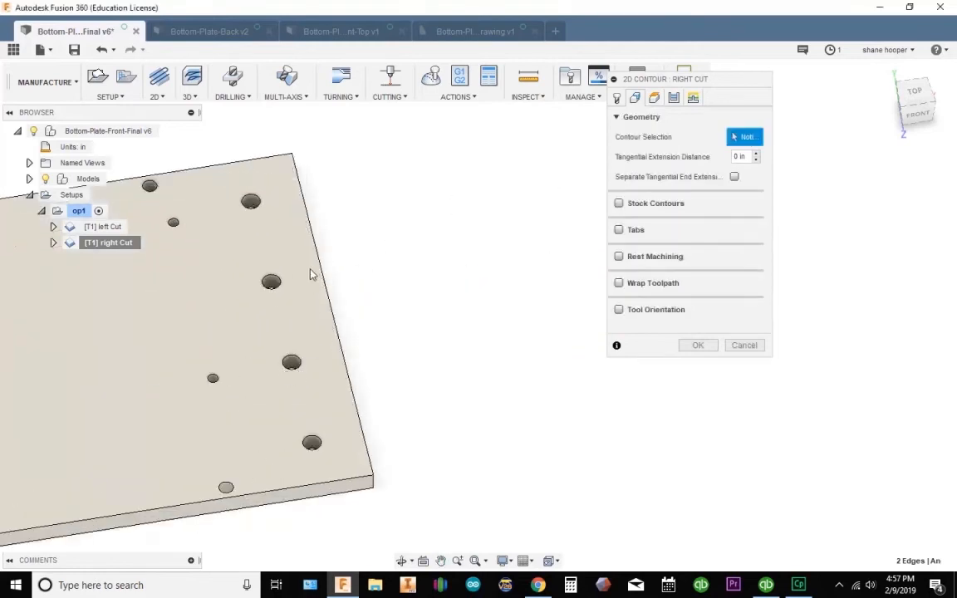
{"action": "scroll", "coordinate": [665, 407], "scroll_direction": "down", "scroll_amount": 3}
{"action": "left_click", "coordinate": [697, 345]}
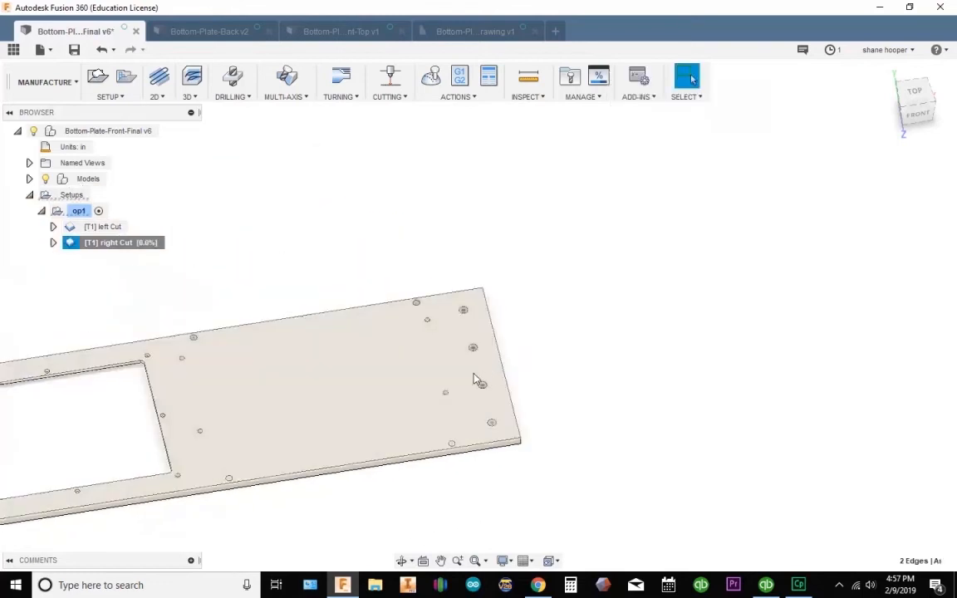
Compare the left Cut and right Cut toolpaths at the two short ends of the plate.
{"action": "middle_click_drag", "start_coordinate": [372, 385], "coordinate": [792, 359]}
{"action": "scroll", "coordinate": [547, 366], "scroll_direction": "down", "scroll_amount": 1}
{"action": "scroll", "coordinate": [451, 415], "scroll_direction": "down", "scroll_amount": 1}
{"action": "middle_click_drag", "start_coordinate": [450, 391], "coordinate": [431, 337]}
{"action": "left_click", "coordinate": [101, 228]}
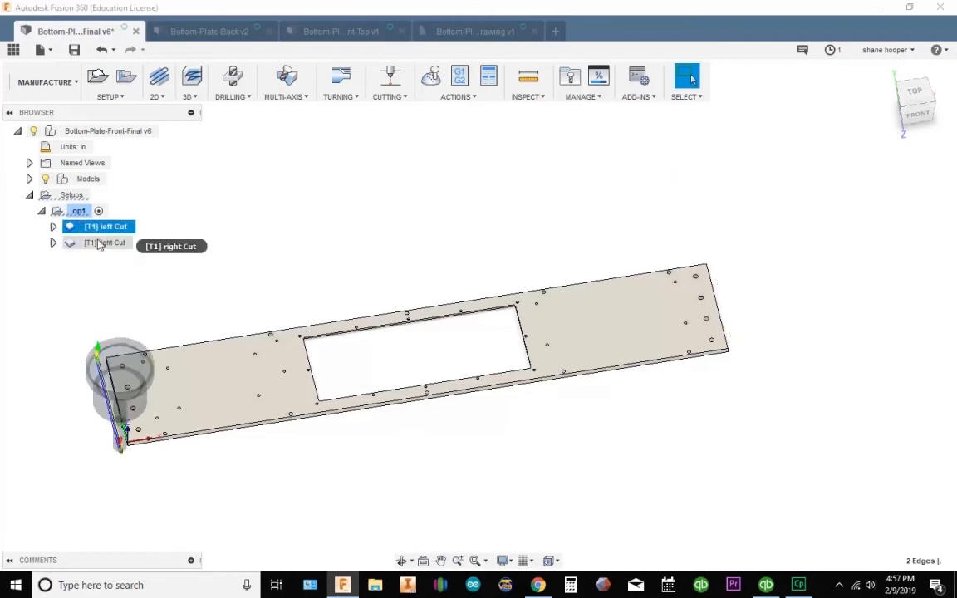
{"action": "left_click", "coordinate": [98, 243]}
{"action": "scroll", "coordinate": [382, 349], "scroll_direction": "up", "scroll_amount": 3}
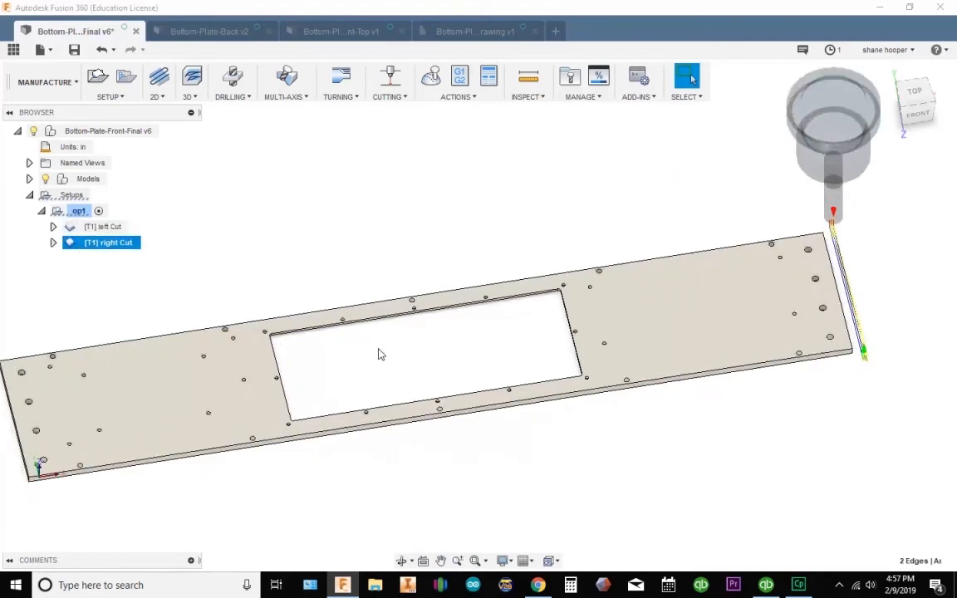
{"action": "scroll", "coordinate": [399, 328], "scroll_direction": "down", "scroll_amount": 1}
{"action": "scroll", "coordinate": [396, 327], "scroll_direction": "down", "scroll_amount": 1}
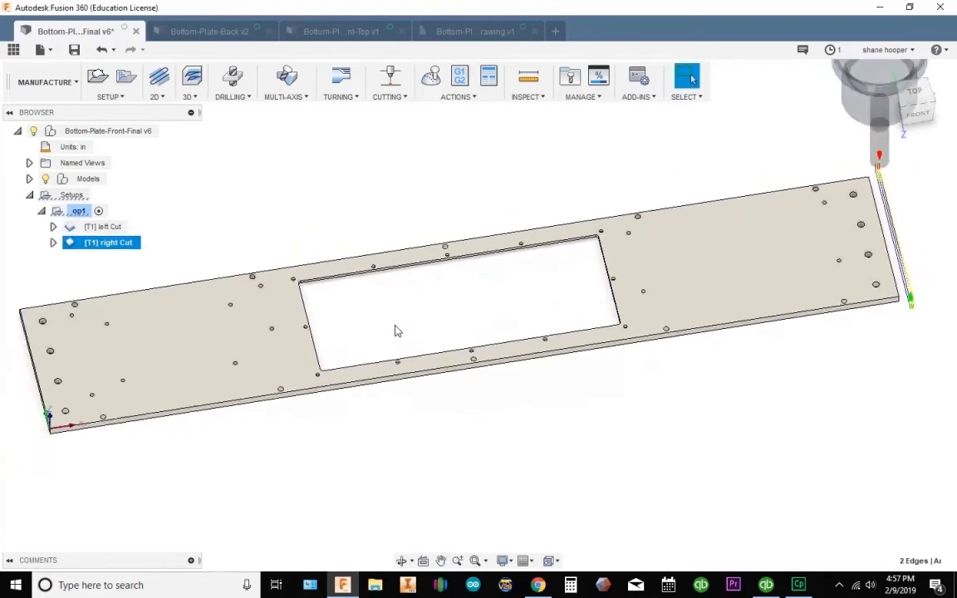
{"action": "middle_click_drag", "start_coordinate": [358, 305], "coordinate": [332, 341]}
{"action": "scroll", "coordinate": [279, 363], "scroll_direction": "down", "scroll_amount": 2}
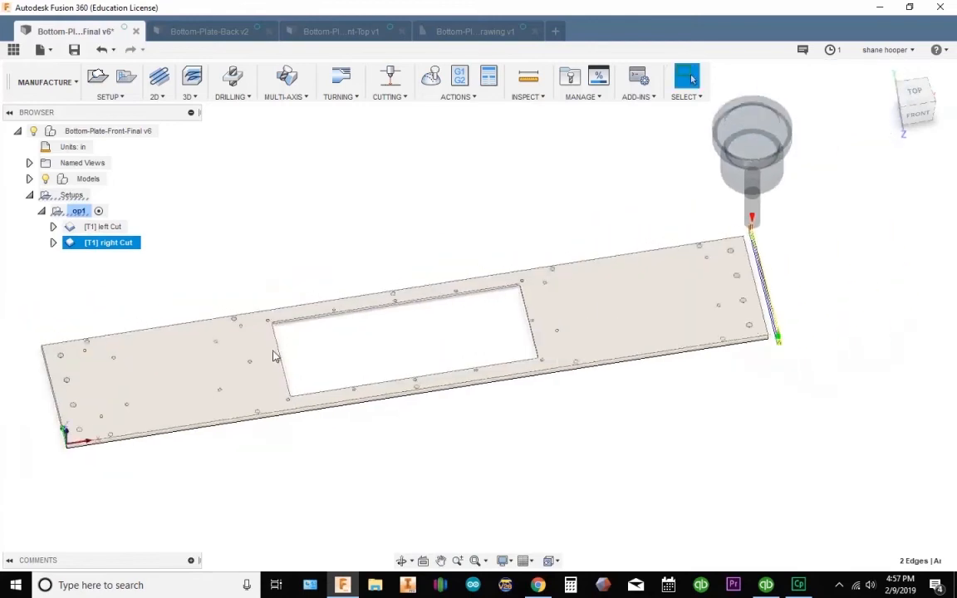
{"action": "scroll", "coordinate": [275, 355], "scroll_direction": "up", "scroll_amount": 1}
{"action": "middle_click_drag", "start_coordinate": [275, 356], "coordinate": [170, 335]}
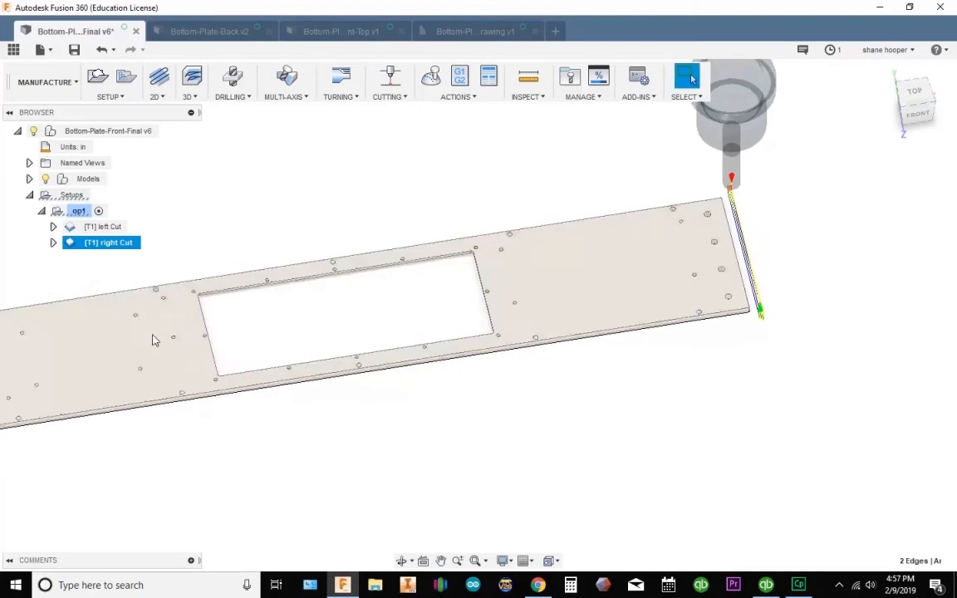
{"action": "scroll", "coordinate": [134, 314], "scroll_direction": "down", "scroll_amount": 1}
{"action": "middle_click_drag", "start_coordinate": [260, 275], "coordinate": [351, 330]}
Examine the rectangular cutout in the middle of the plate, including its rounded inside corners.
{"action": "scroll", "coordinate": [301, 349], "scroll_direction": "up", "scroll_amount": 7}
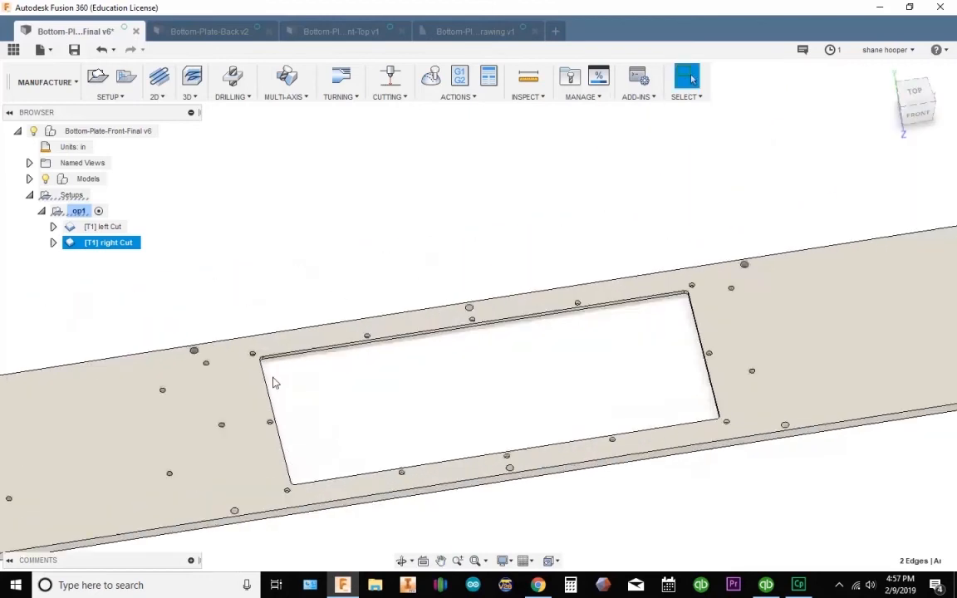
{"action": "scroll", "coordinate": [509, 285], "scroll_direction": "up", "scroll_amount": 1}
{"action": "middle_click_drag", "start_coordinate": [507, 285], "coordinate": [404, 215]}
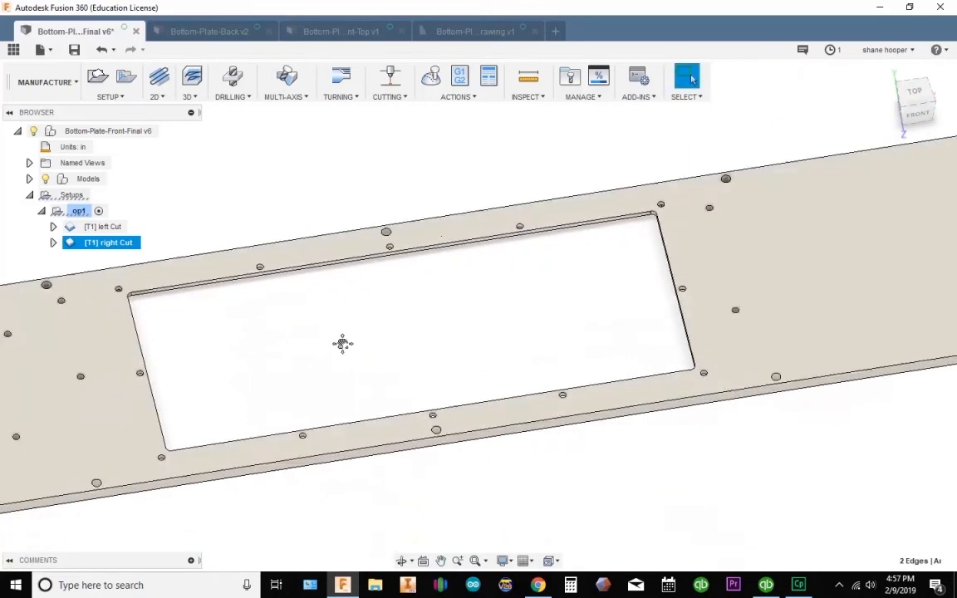
{"action": "middle_click_drag", "start_coordinate": [336, 338], "coordinate": [404, 315]}
{"action": "scroll", "coordinate": [222, 273], "scroll_direction": "up", "scroll_amount": 3}
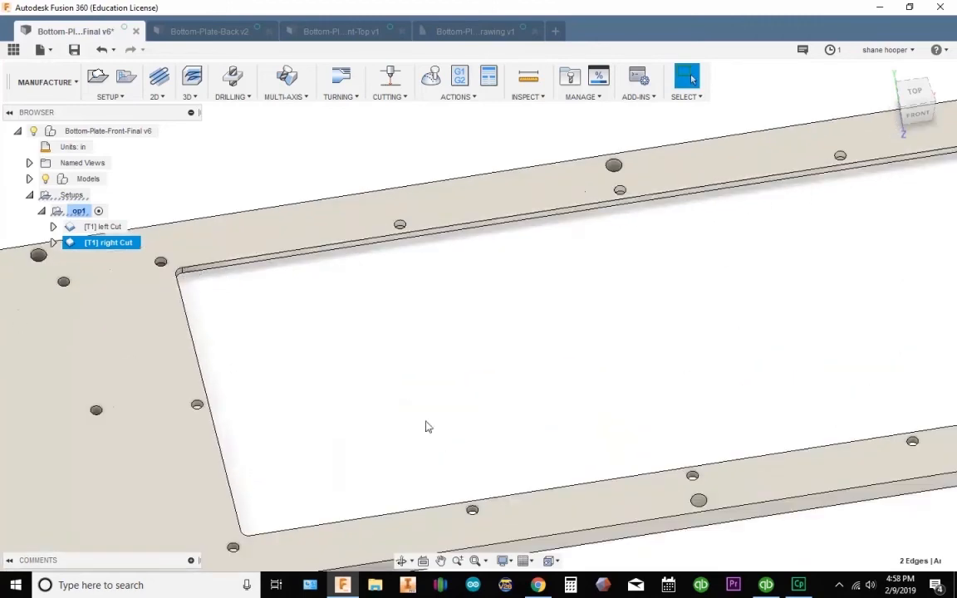
{"action": "scroll", "coordinate": [565, 374], "scroll_direction": "down", "scroll_amount": 5}
{"action": "scroll", "coordinate": [565, 375], "scroll_direction": "down", "scroll_amount": 1}
{"action": "middle_click_drag", "start_coordinate": [558, 371], "coordinate": [479, 365]}
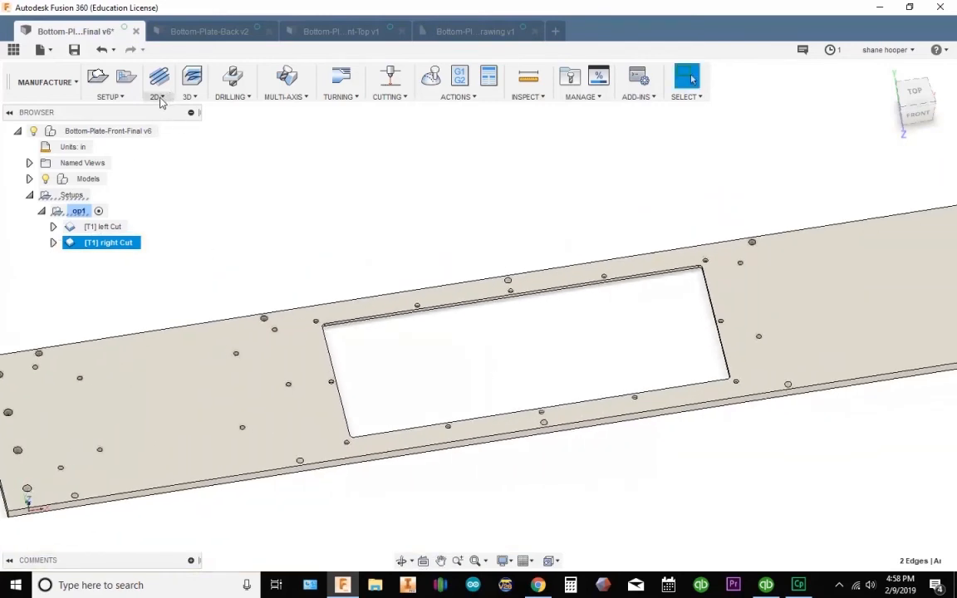
Save a new version of the design and start another 2D Contour operation in the op1 setup.
{"action": "left_click", "coordinate": [74, 49]}
{"action": "left_click", "coordinate": [486, 312]}
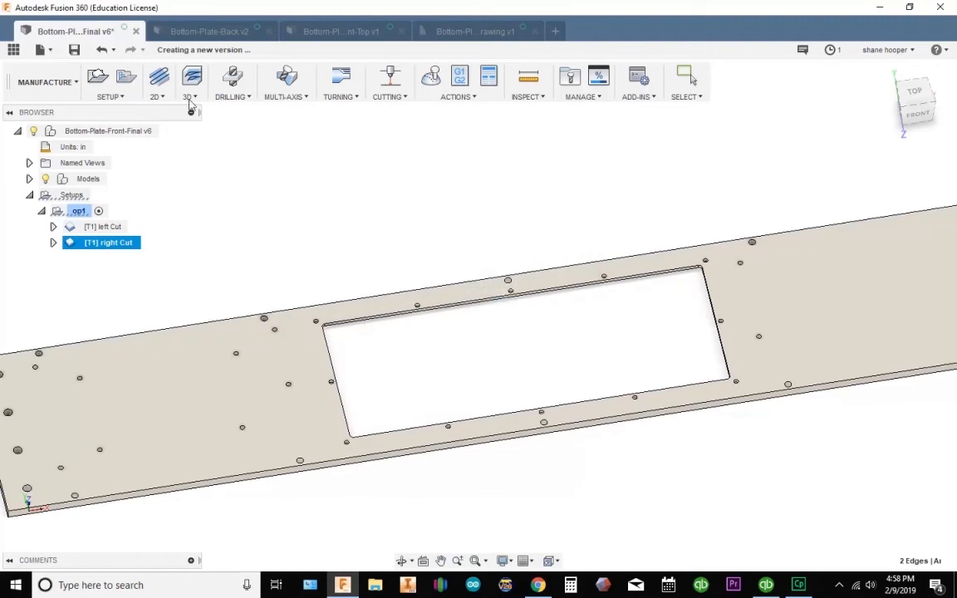
{"action": "left_click", "coordinate": [156, 96]}
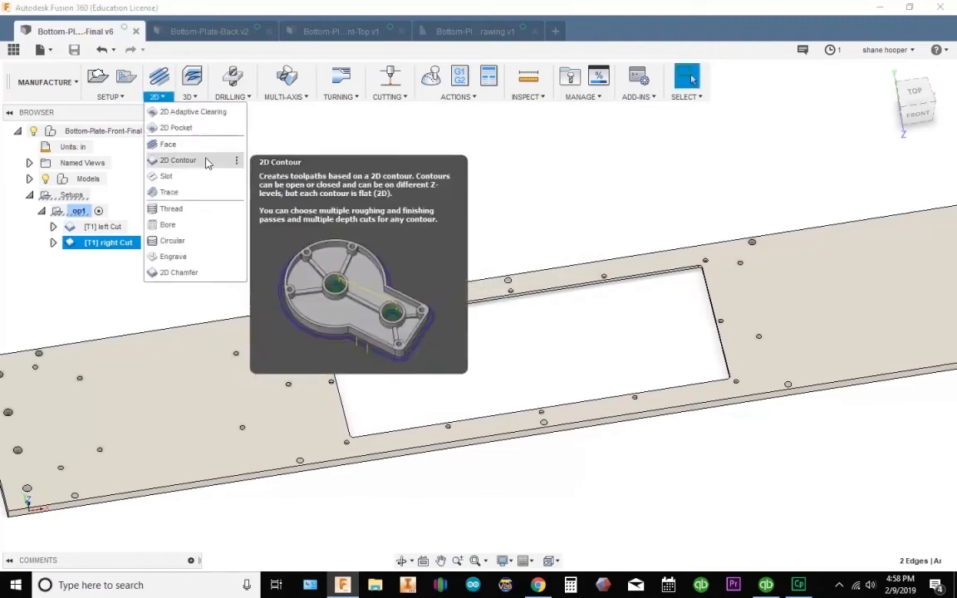
{"action": "left_click", "coordinate": [199, 160]}
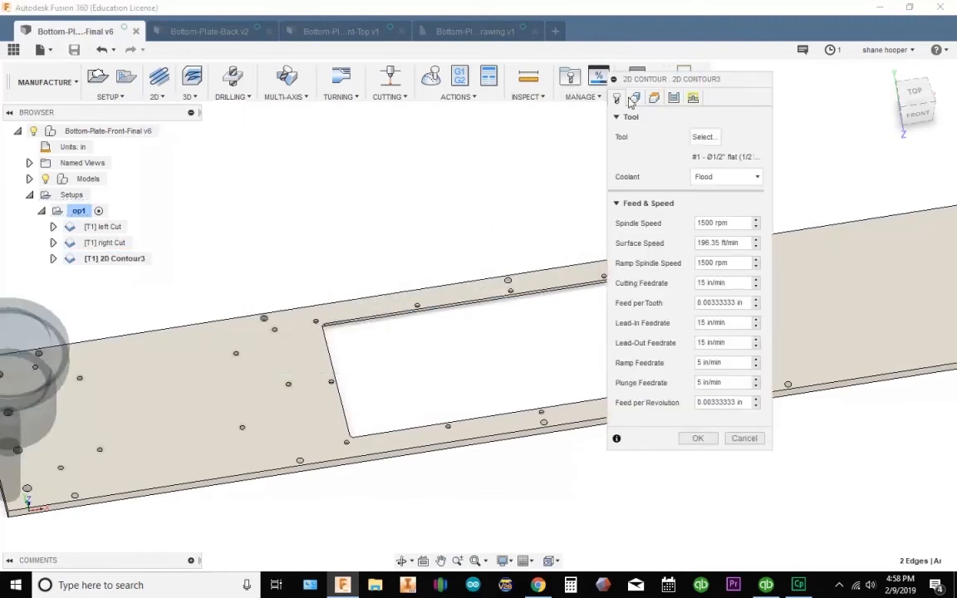
Create a new mill tool in the document's tool library with the description "1/4 Endmill".
{"action": "left_click", "coordinate": [708, 139]}
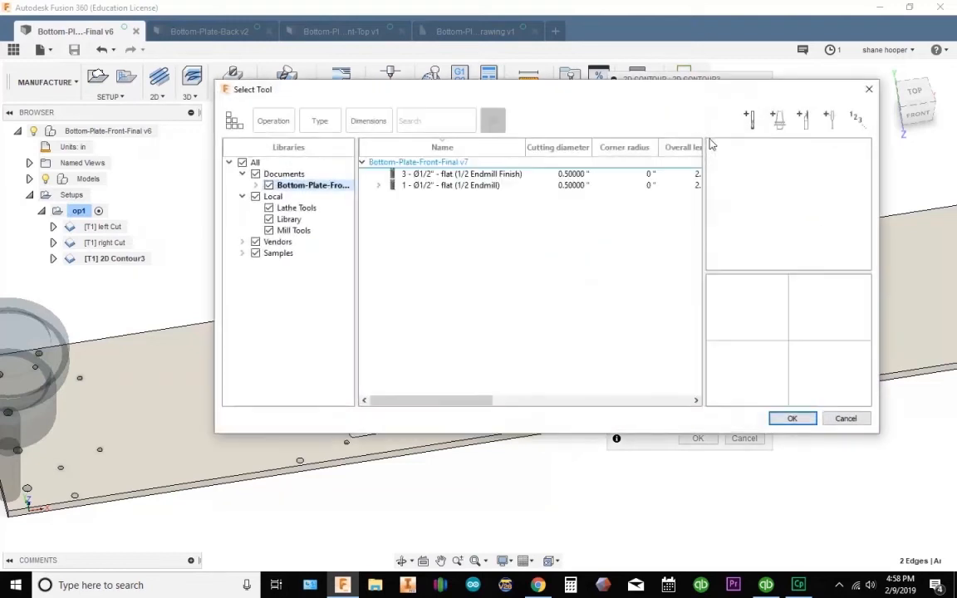
{"action": "left_click", "coordinate": [748, 121]}
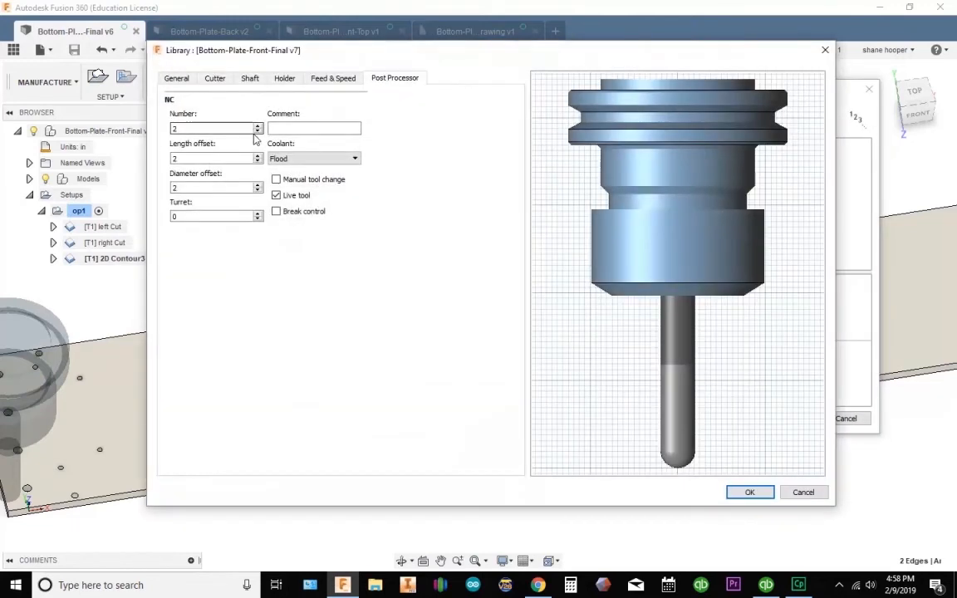
{"action": "left_click", "coordinate": [177, 78]}
{"action": "left_click", "coordinate": [203, 127]}
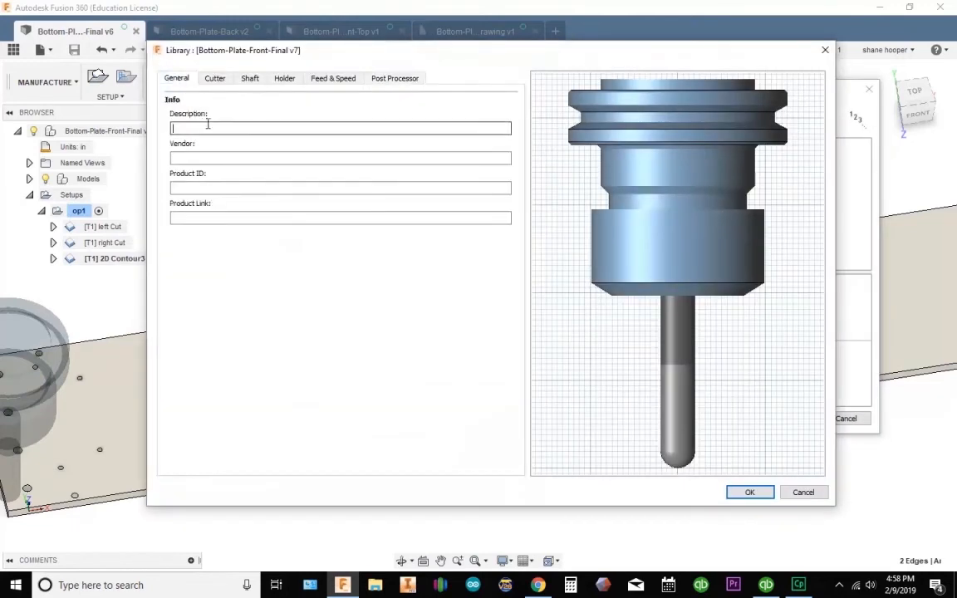
{"action": "type", "text": "1/4 Endmill"}
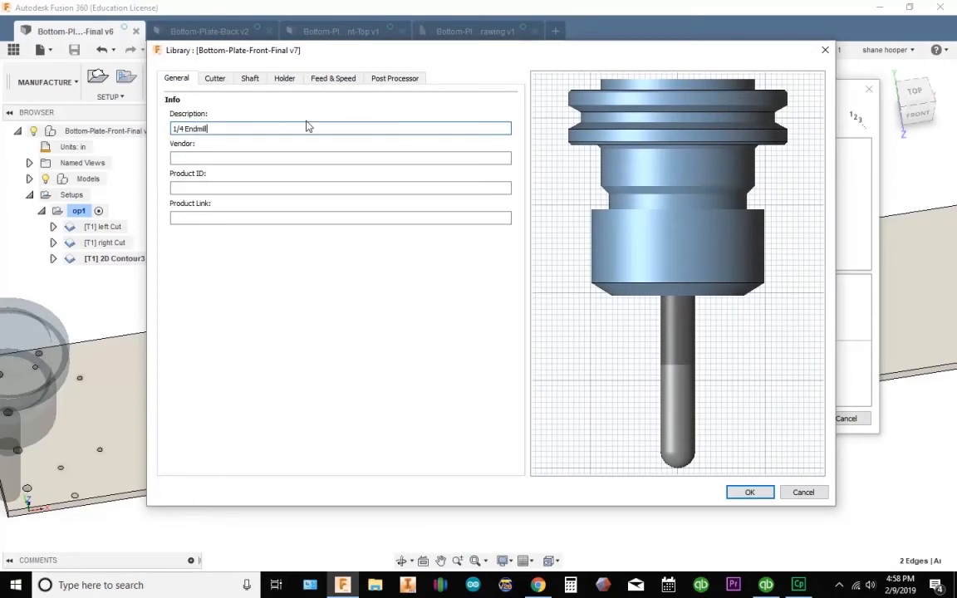
Set the new tool's cutter type to flat end mill with a diameter of 0.25 in.
{"action": "left_click", "coordinate": [224, 82]}
{"action": "left_click", "coordinate": [234, 129]}
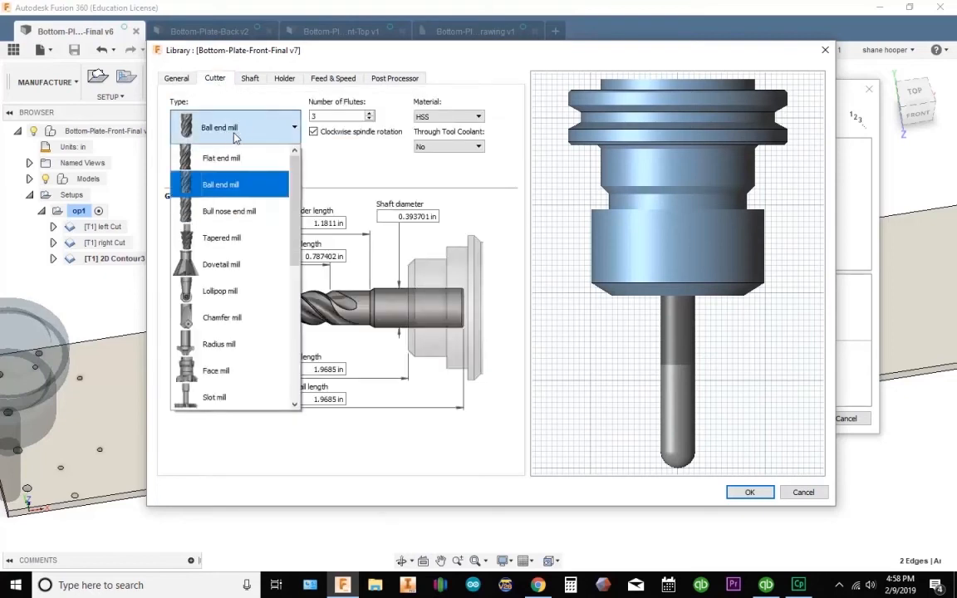
{"action": "left_click", "coordinate": [243, 162]}
{"action": "left_click_drag", "start_coordinate": [188, 310], "coordinate": [276, 308]}
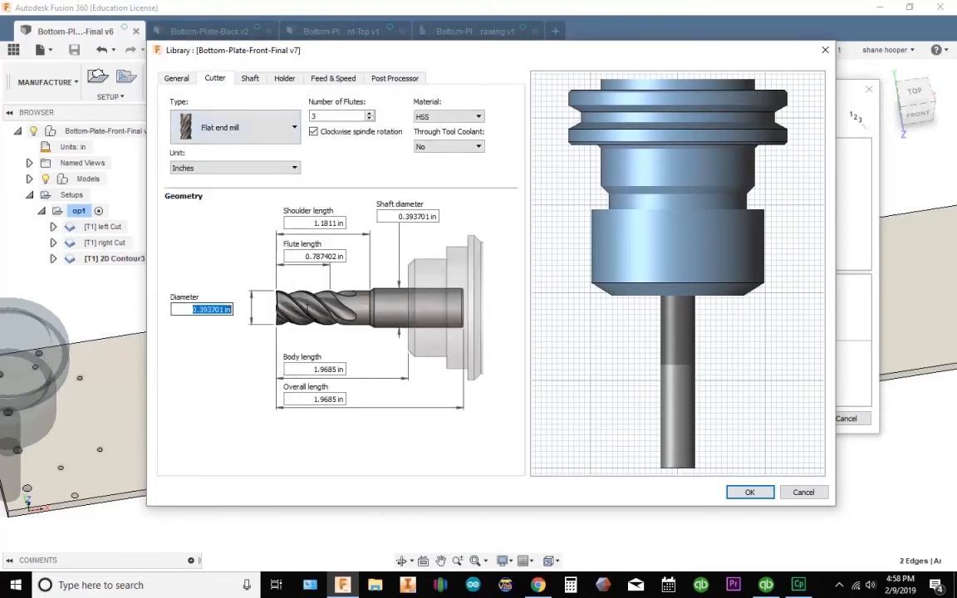
{"action": "type", "text": ".25"}
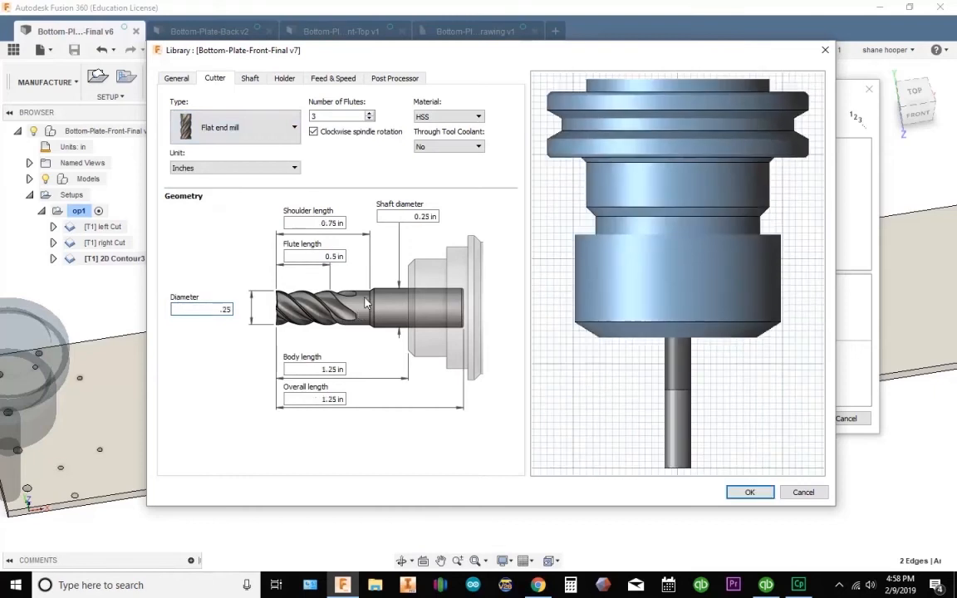
Set the 1/4 in end mill's spindle speed to 3500 rpm and its cutting feedrate to 15 in/min.
{"action": "left_click", "coordinate": [284, 80]}
{"action": "left_click", "coordinate": [250, 79]}
{"action": "left_click", "coordinate": [316, 82]}
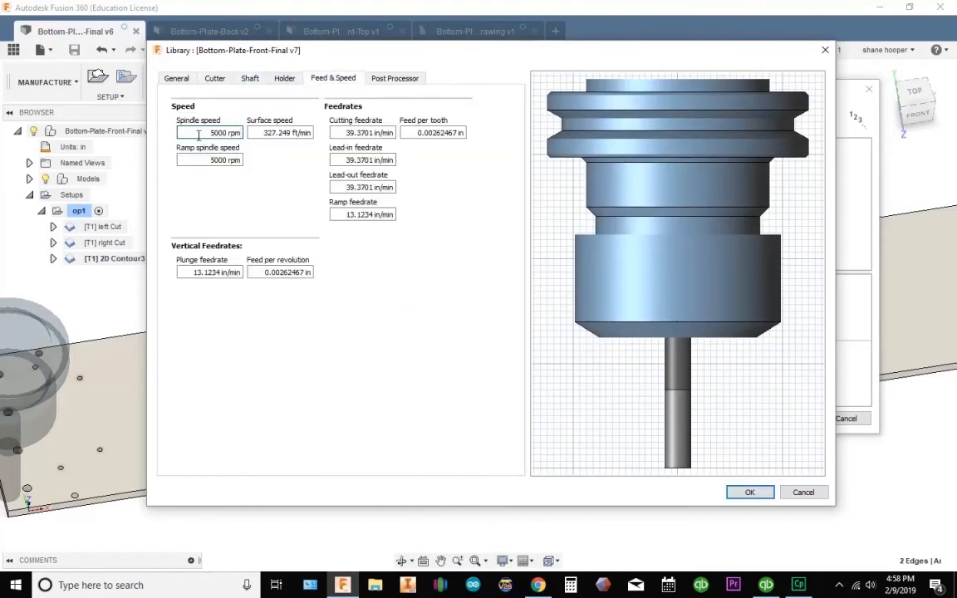
{"action": "type", "text": "3500"}
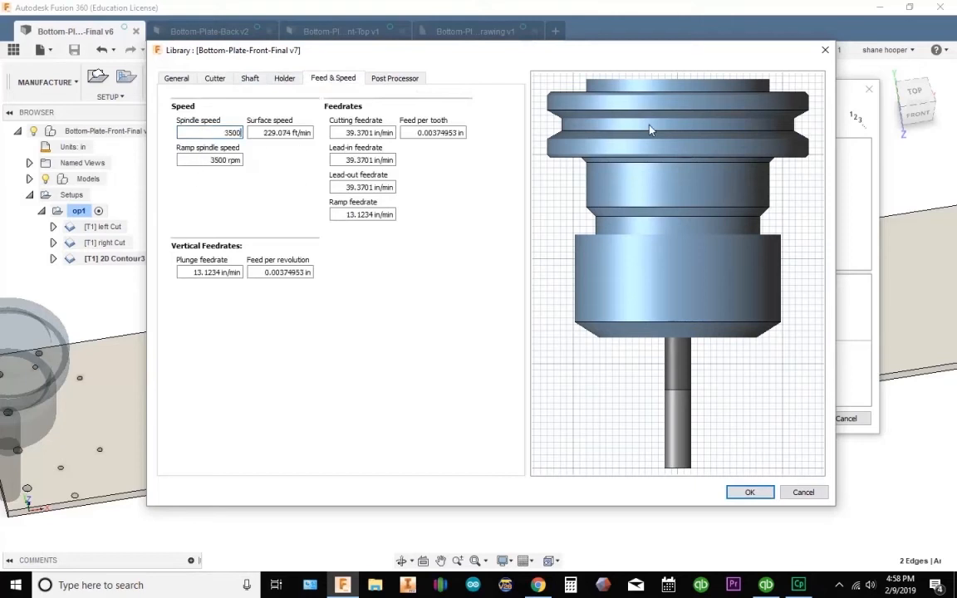
{"action": "key", "text": "Tab"}
{"action": "key", "text": "Tab"}
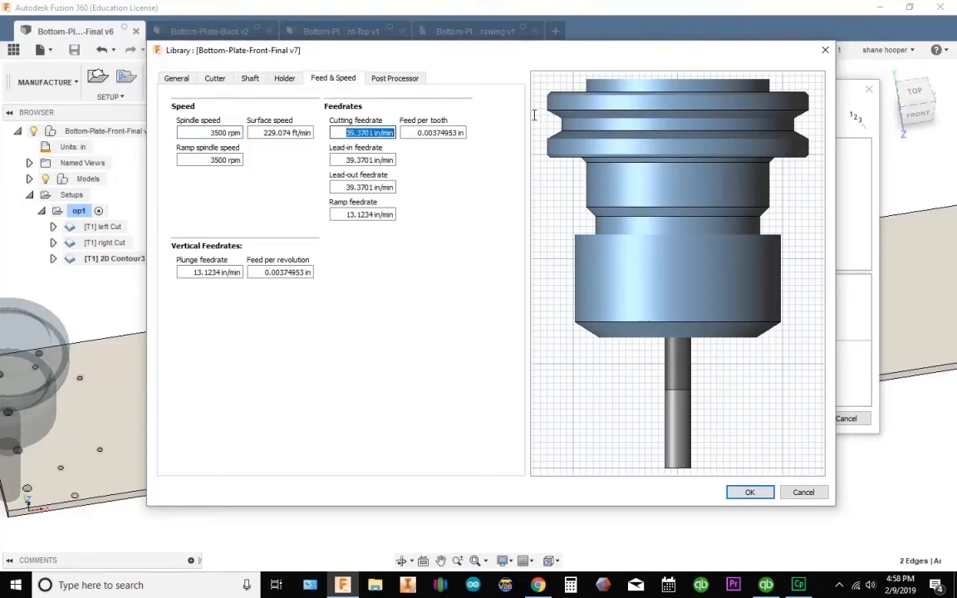
{"action": "type", "text": "15"}
{"action": "key", "text": "Tab"}
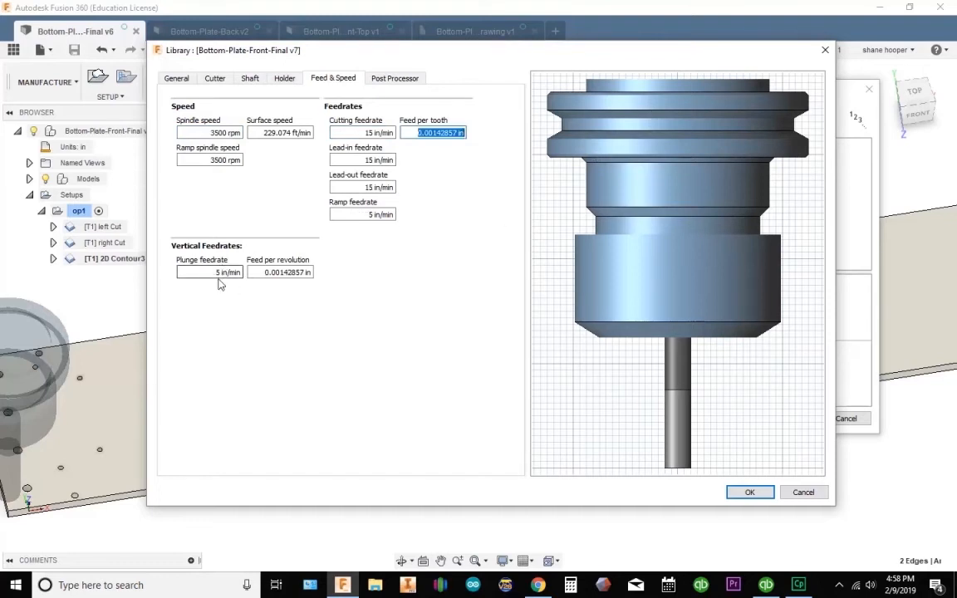
Use tool number 2 for the 1/4 in end mill, save it and assign it to the new 2D Contour.
{"action": "left_click", "coordinate": [370, 79]}
{"action": "left_click", "coordinate": [197, 129]}
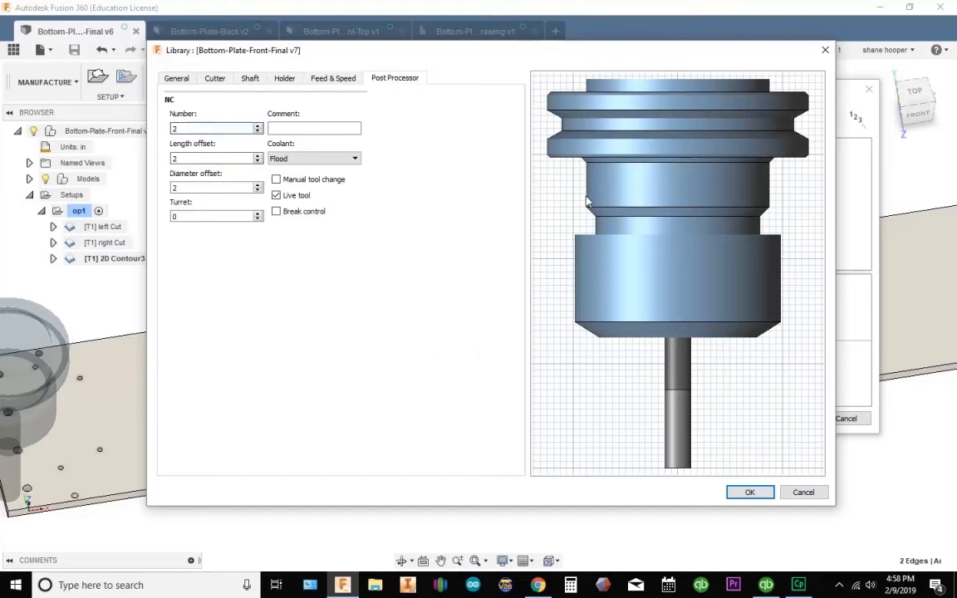
{"action": "left_click", "coordinate": [749, 493]}
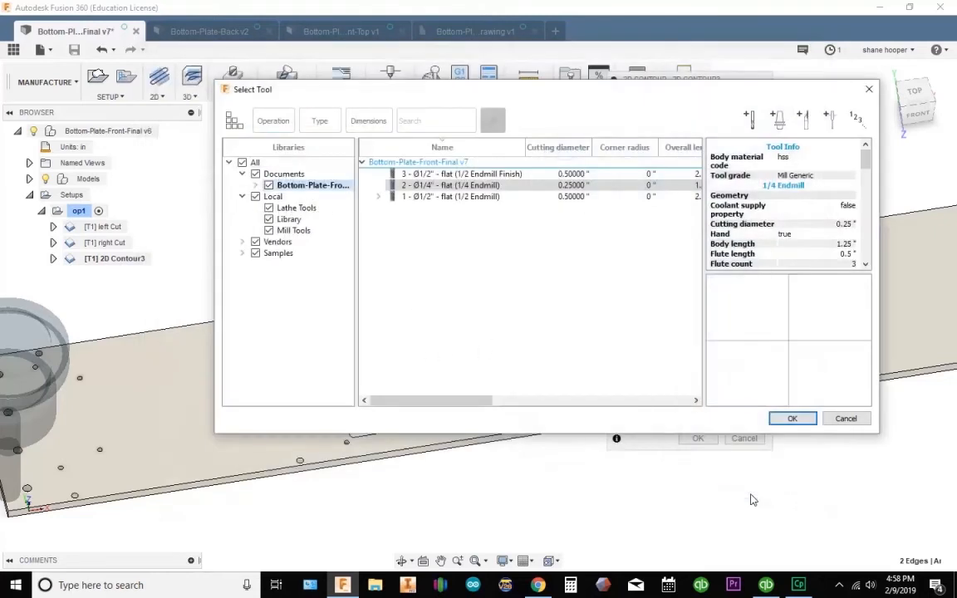
{"action": "left_click", "coordinate": [793, 418]}
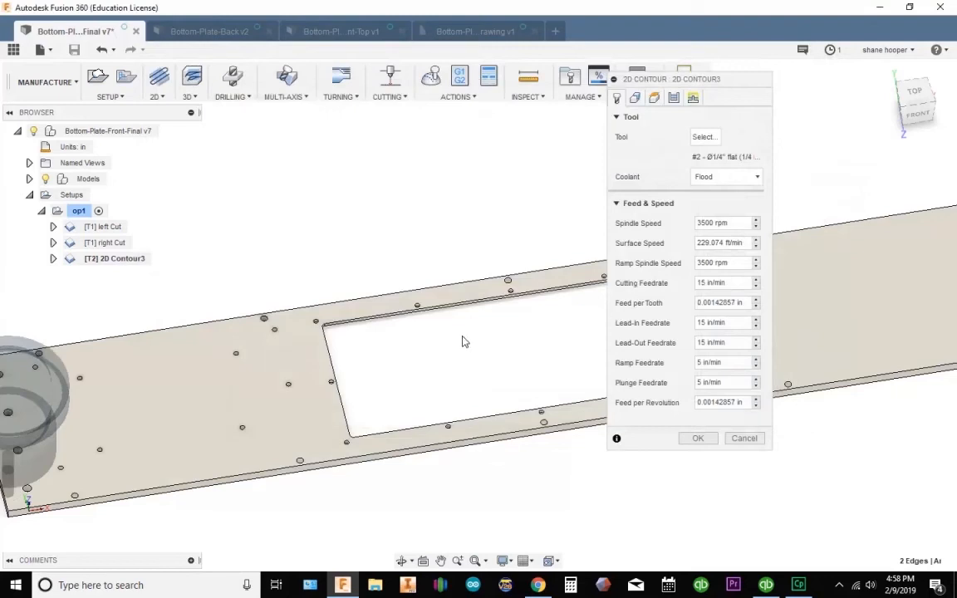
Select the full edge chain of the rectangular cutout in the middle of the plate as the contour to machine.
{"action": "middle_click_drag", "start_coordinate": [458, 342], "coordinate": [393, 340]}
{"action": "scroll", "coordinate": [393, 340], "scroll_direction": "down", "scroll_amount": 1}
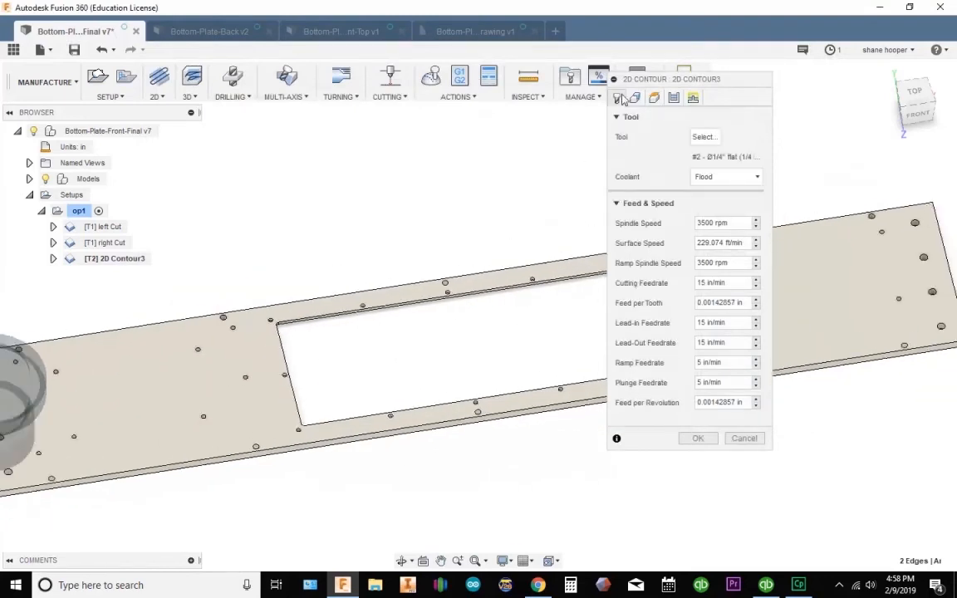
{"action": "left_click", "coordinate": [635, 98]}
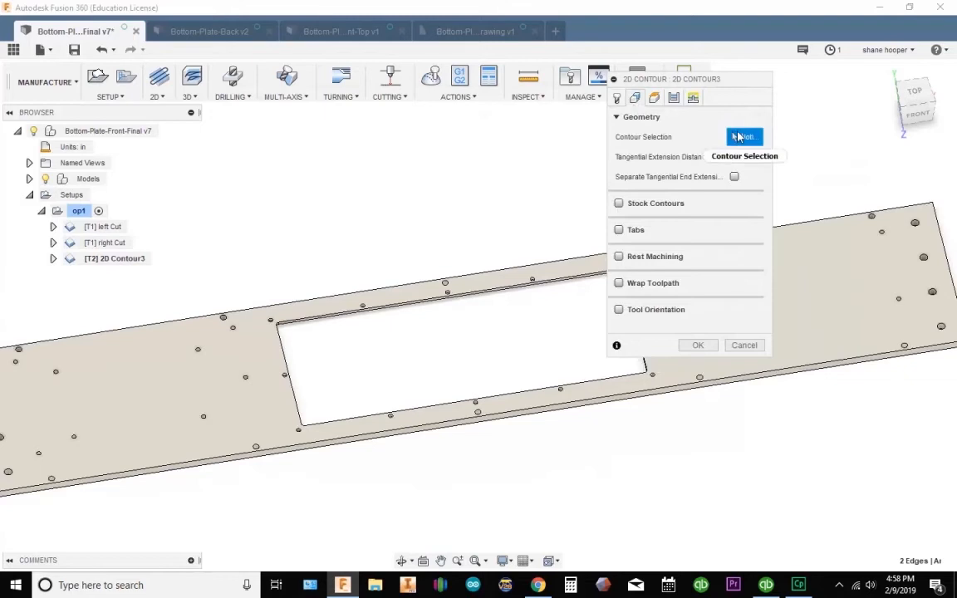
{"action": "scroll", "coordinate": [407, 310], "scroll_direction": "up", "scroll_amount": 2}
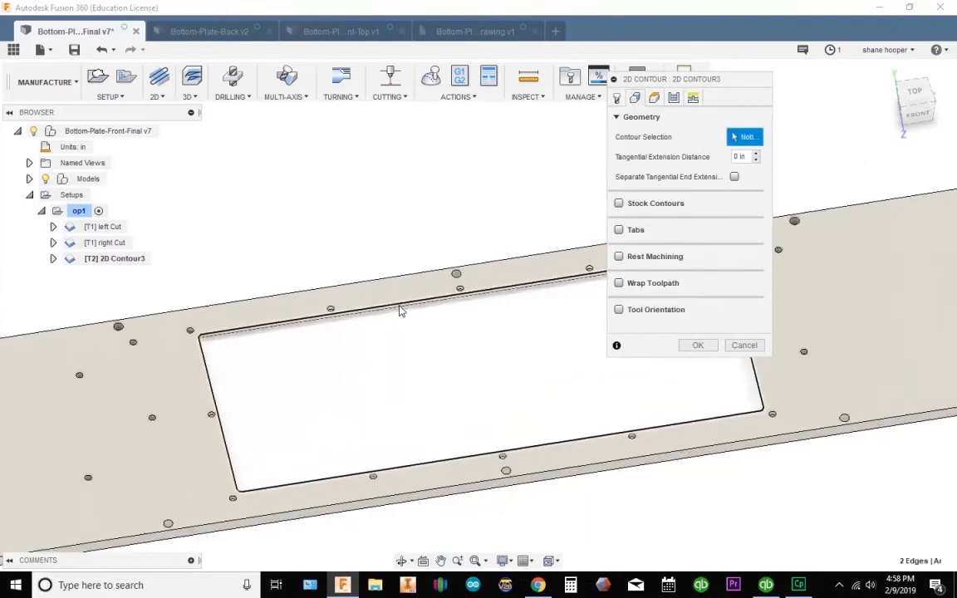
{"action": "left_click", "coordinate": [412, 318]}
{"action": "scroll", "coordinate": [474, 348], "scroll_direction": "down", "scroll_amount": 3}
{"action": "middle_click_drag", "start_coordinate": [474, 348], "coordinate": [370, 349]}
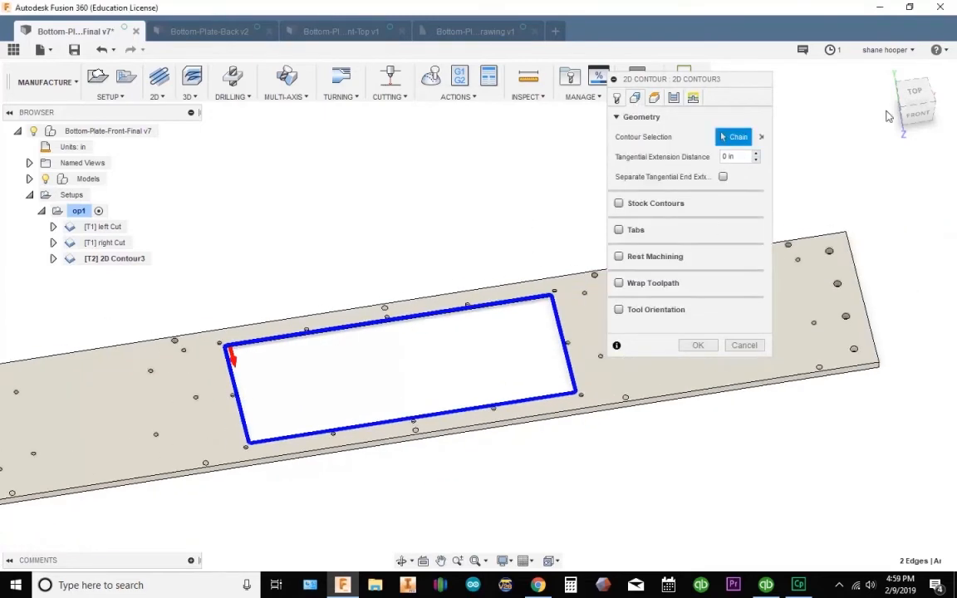
{"action": "left_click", "coordinate": [915, 93]}
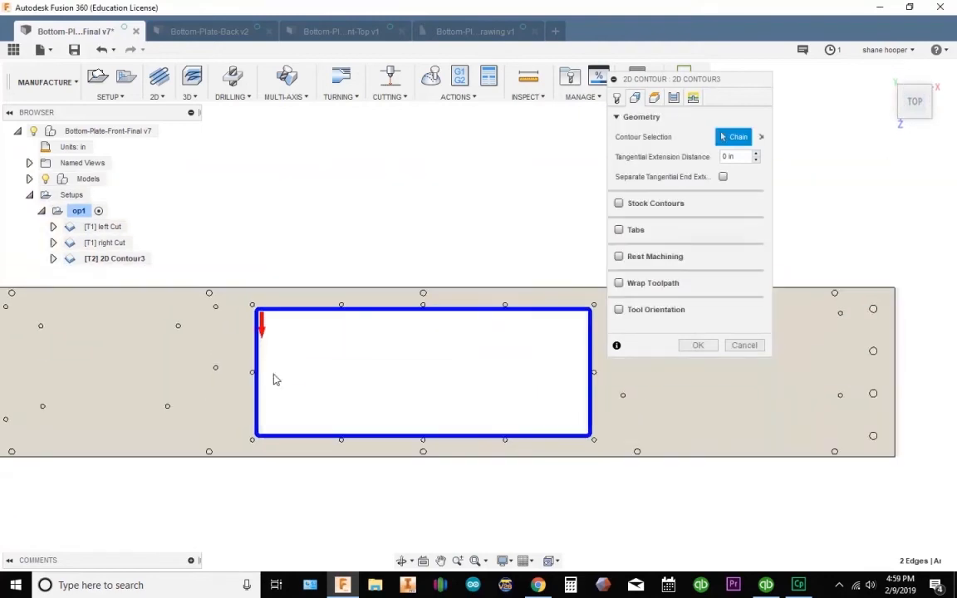
{"action": "left_click", "coordinate": [260, 326]}
{"action": "left_click", "coordinate": [260, 313]}
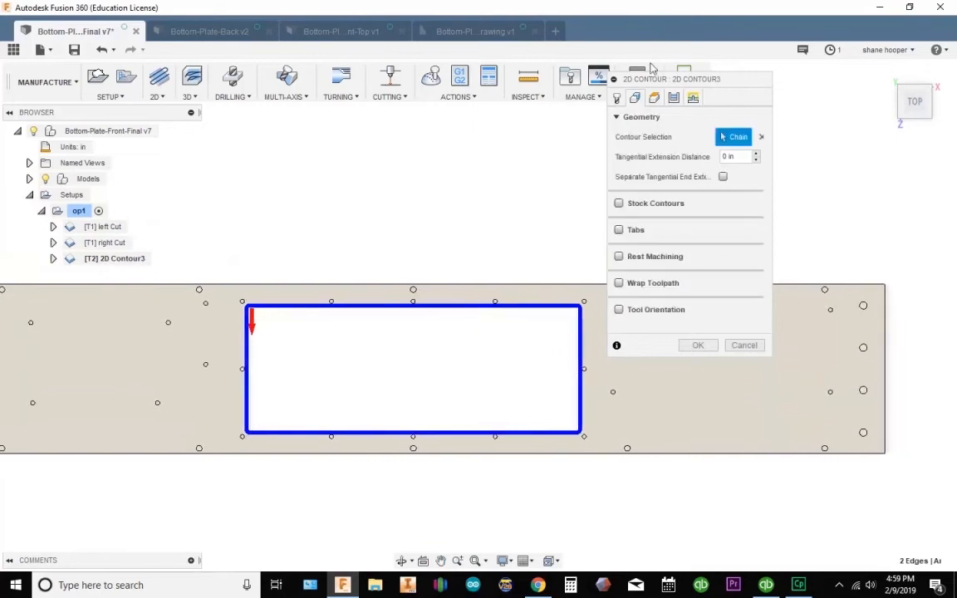
Set the contour's clearance, retract and feed height offsets to 0.1 in each.
{"action": "left_click", "coordinate": [654, 98]}
{"action": "scroll", "coordinate": [491, 363], "scroll_direction": "down", "scroll_amount": 5}
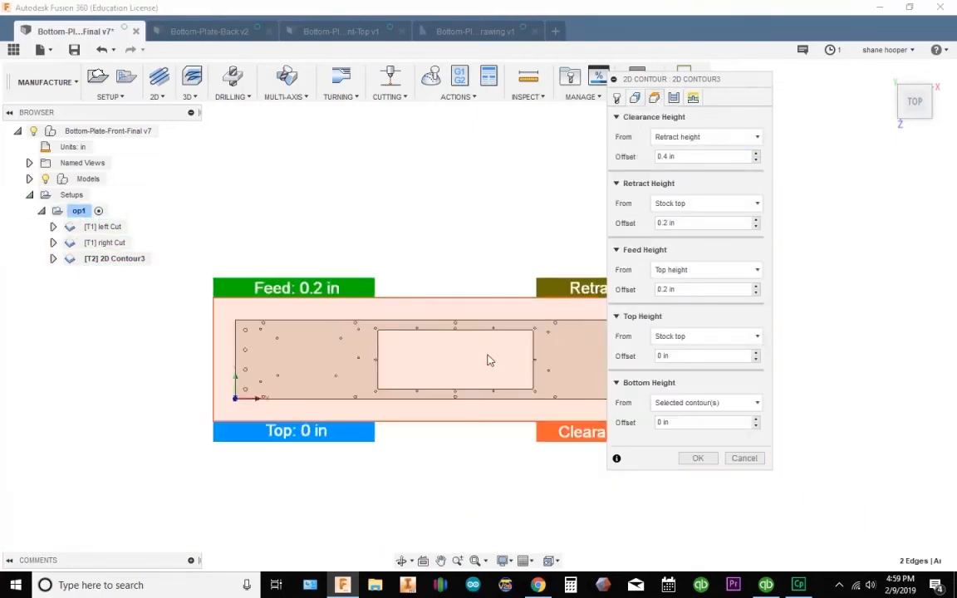
{"action": "middle_click_drag", "start_coordinate": [465, 374], "coordinate": [474, 301], "text": "shift"}
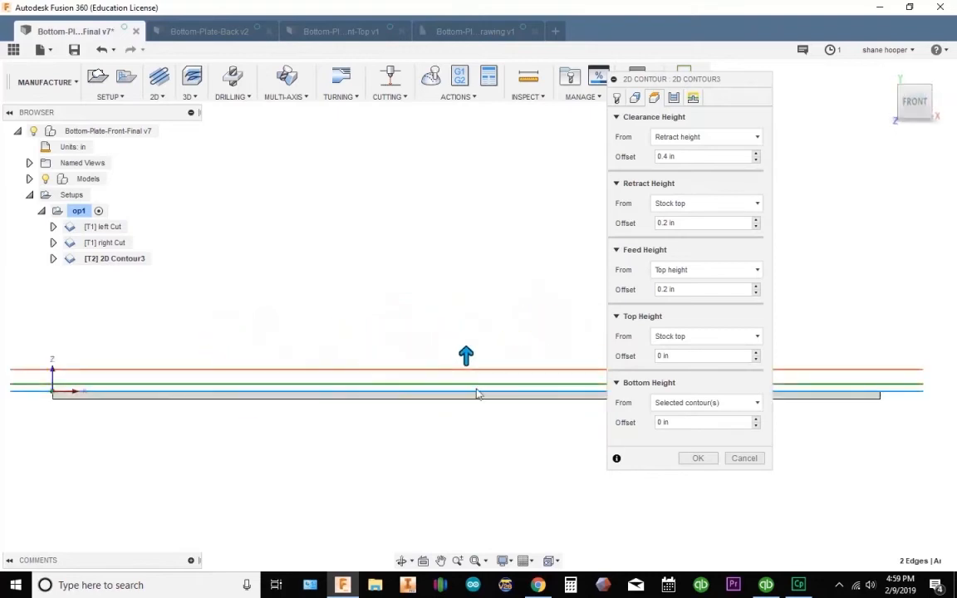
{"action": "left_click", "coordinate": [693, 157]}
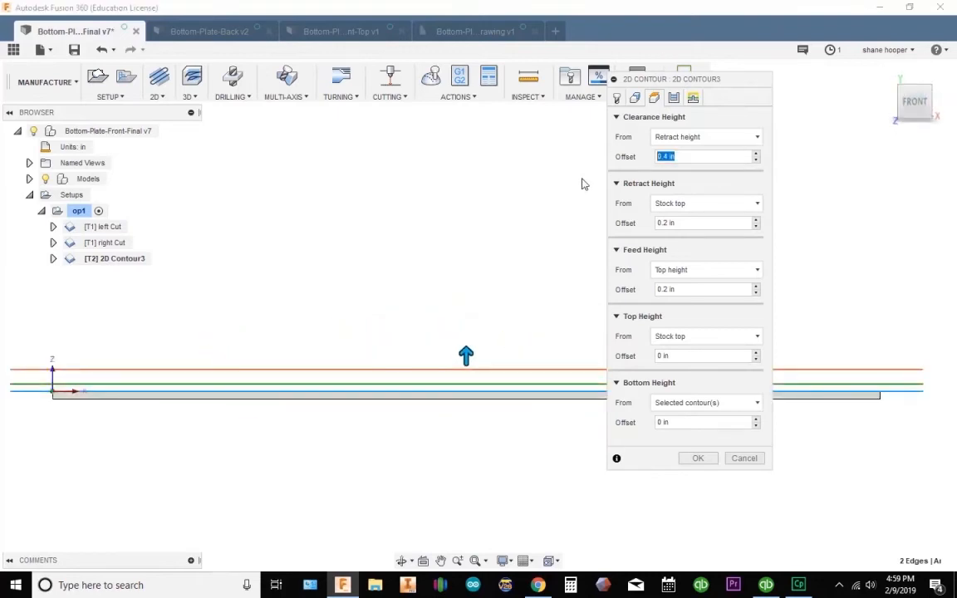
{"action": "key", "text": "Tab"}
{"action": "type", "text": ".1"}
{"action": "key", "text": "Tab"}
{"action": "type", "text": "."}
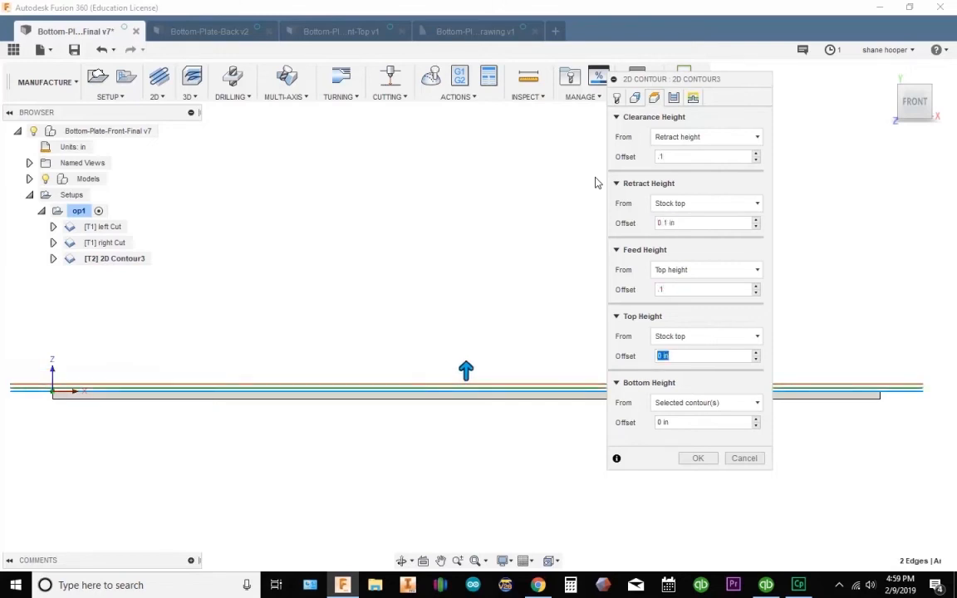
Reference the contour's bottom height from Origin (absolute) with an offset of -0.25 in.
{"action": "left_click", "coordinate": [721, 413]}
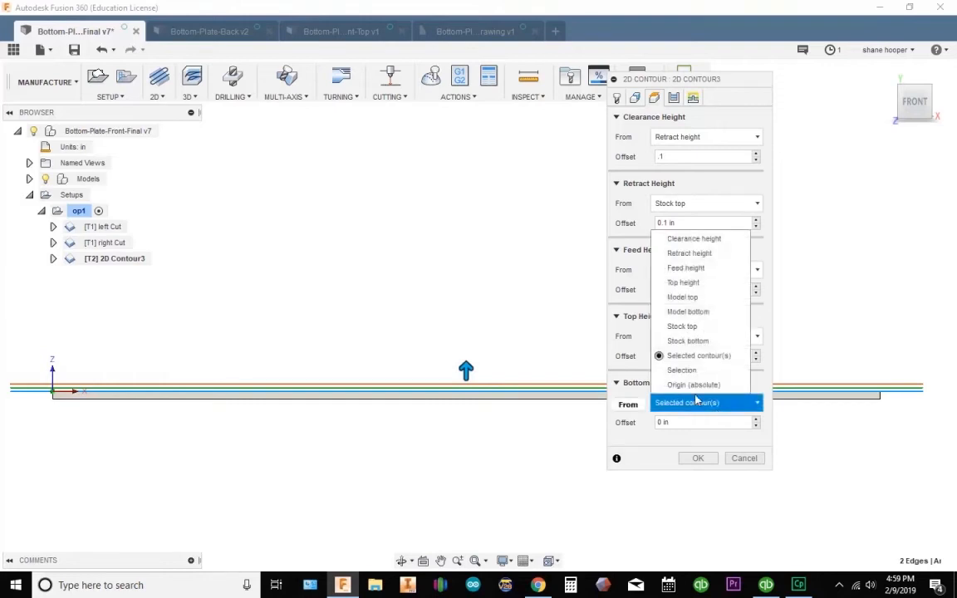
{"action": "left_click", "coordinate": [694, 385]}
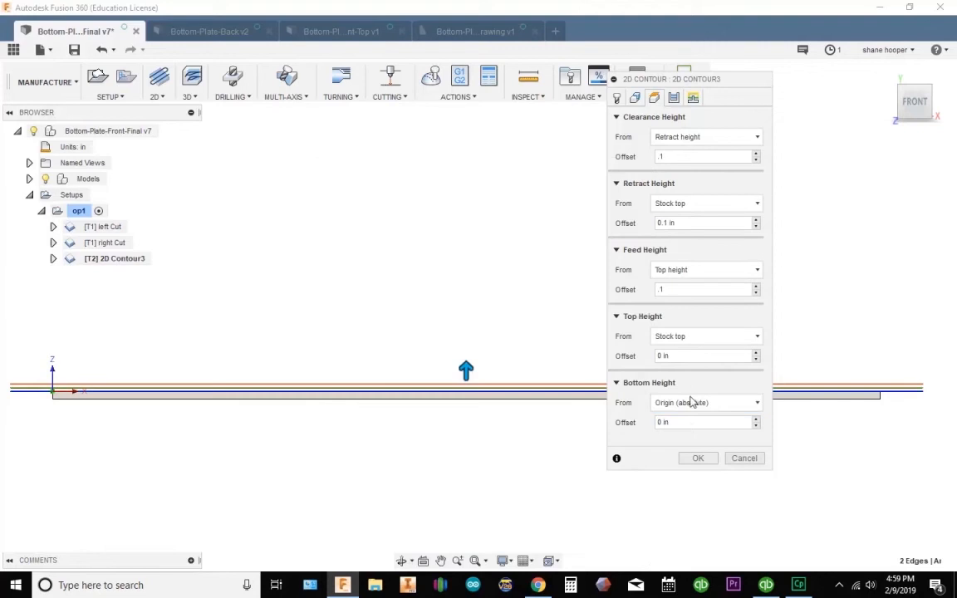
{"action": "left_click", "coordinate": [687, 423]}
{"action": "type", "text": "-.25"}
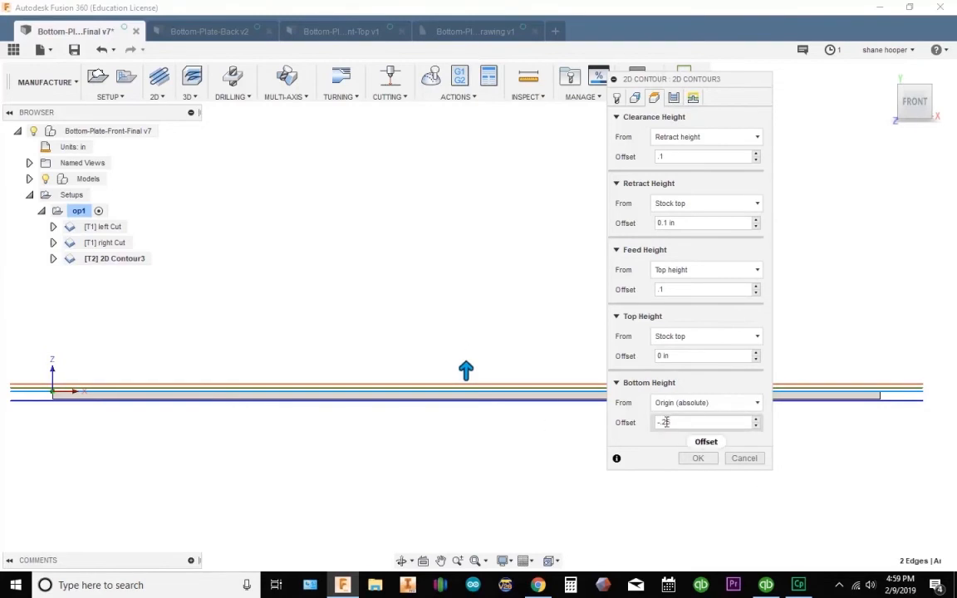
Enable multiple depths for the cutout contour, keep the default linking settings and generate the toolpath.
{"action": "left_click", "coordinate": [674, 101]}
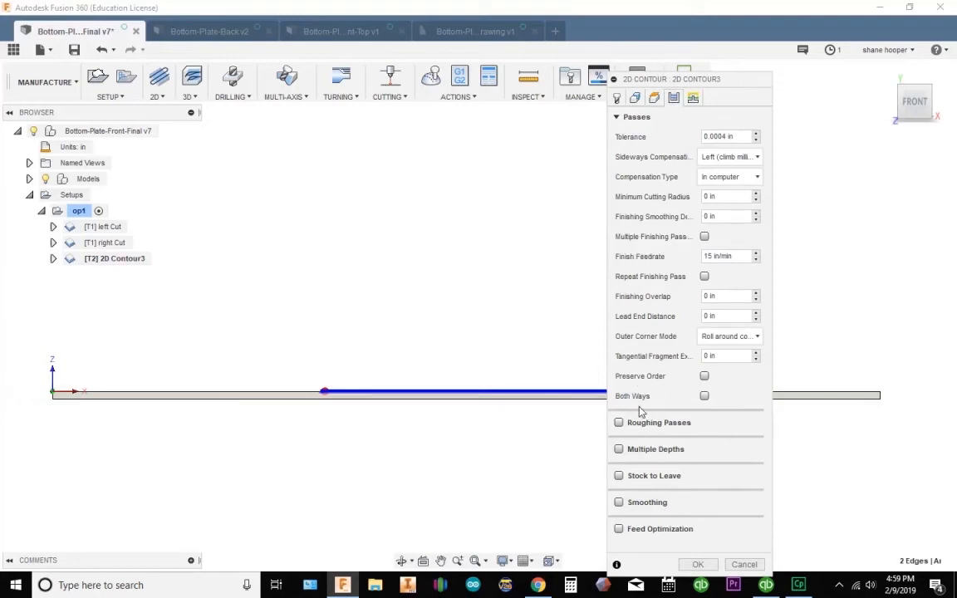
{"action": "left_click", "coordinate": [619, 450]}
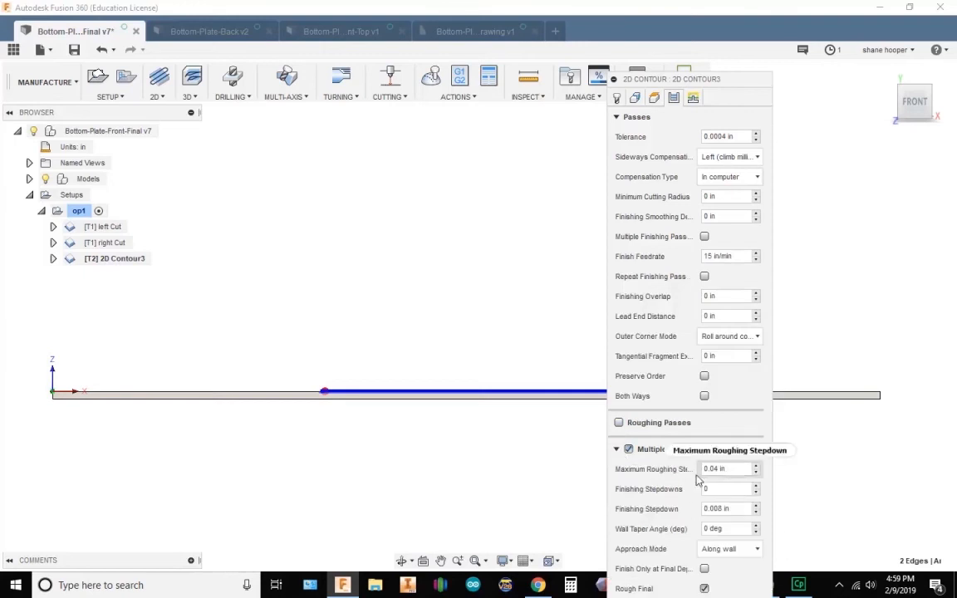
{"action": "left_click", "coordinate": [743, 468]}
{"action": "left_click", "coordinate": [693, 98]}
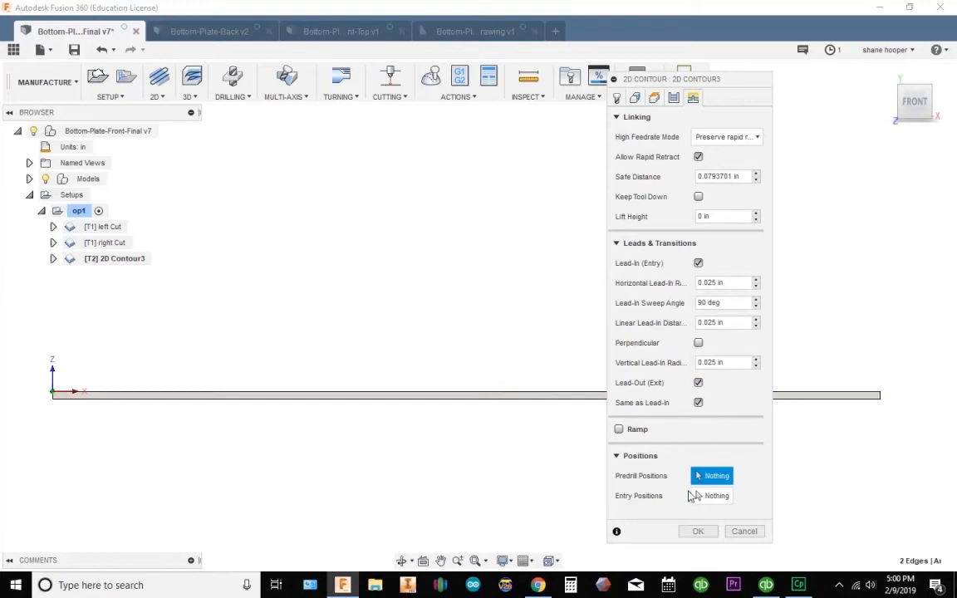
{"action": "left_click", "coordinate": [698, 530]}
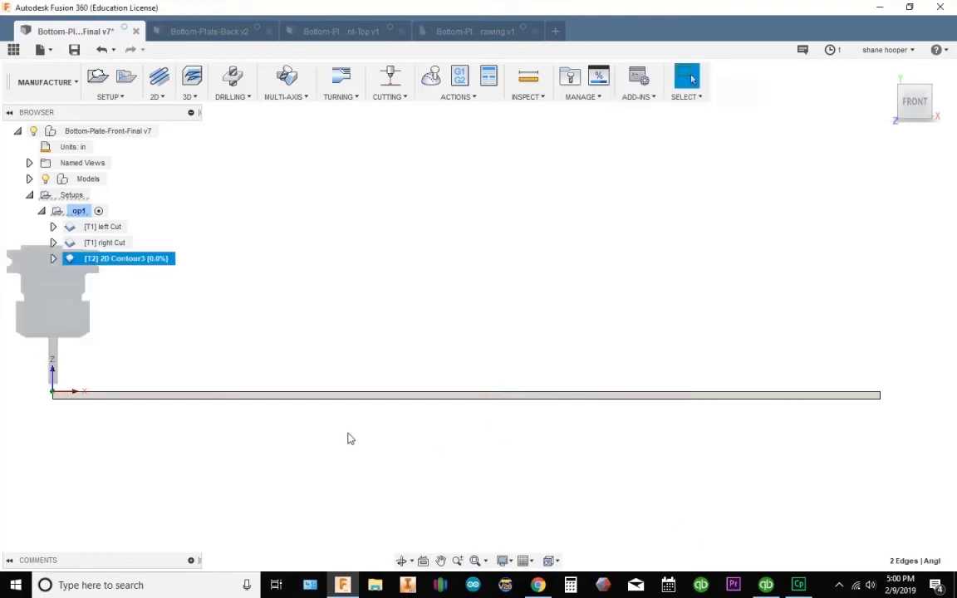
Examine the cutout toolpath's depth passes and its lead-in and lead-out moves from several angles.
{"action": "middle_click_drag", "start_coordinate": [357, 410], "coordinate": [365, 504], "text": "shift"}
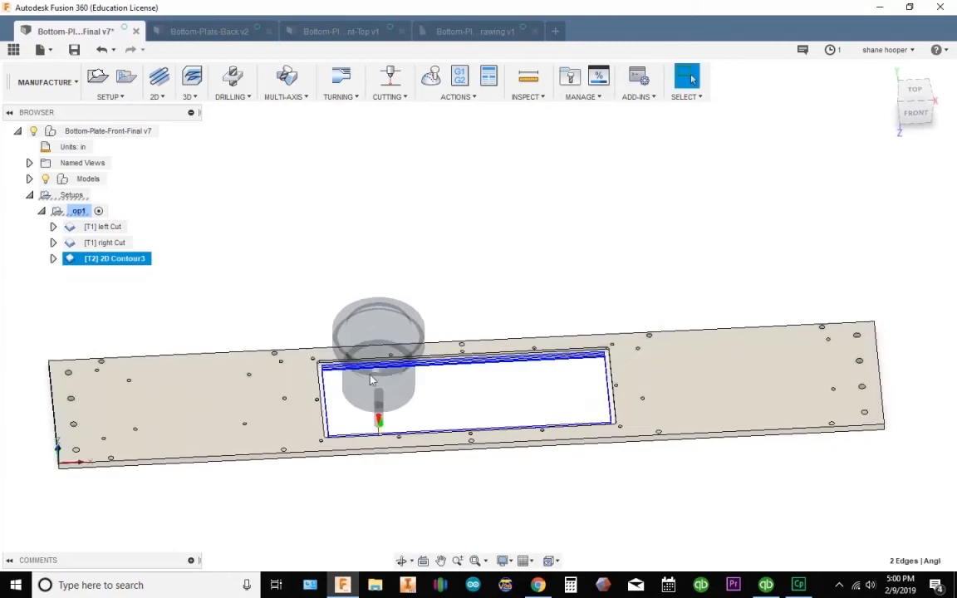
{"action": "scroll", "coordinate": [367, 383], "scroll_direction": "up", "scroll_amount": 4}
{"action": "scroll", "coordinate": [456, 461], "scroll_direction": "up", "scroll_amount": 3}
{"action": "middle_click_drag", "start_coordinate": [453, 451], "coordinate": [443, 432], "text": "shift"}
{"action": "scroll", "coordinate": [441, 431], "scroll_direction": "up", "scroll_amount": 5}
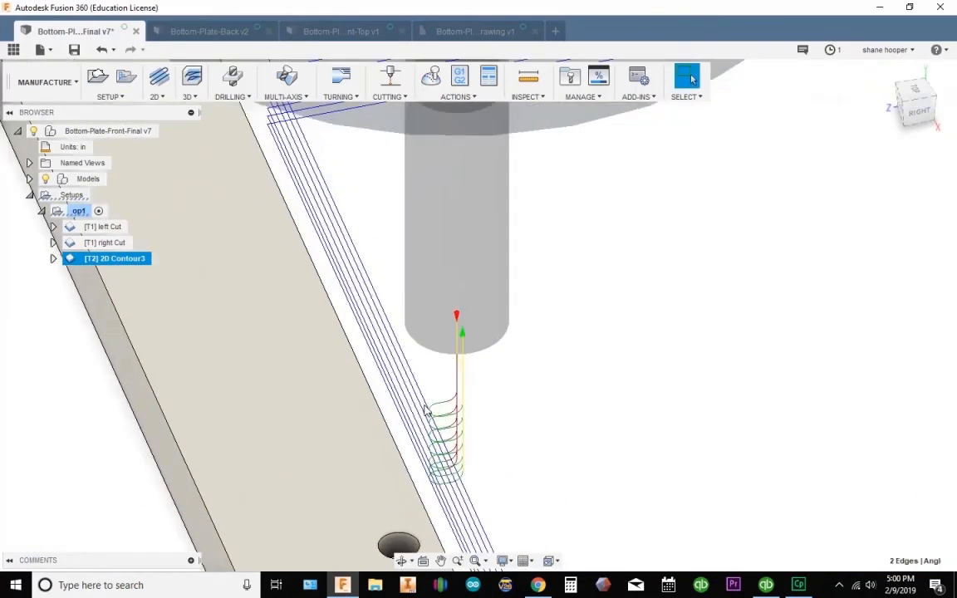
{"action": "scroll", "coordinate": [430, 436], "scroll_direction": "up", "scroll_amount": 4}
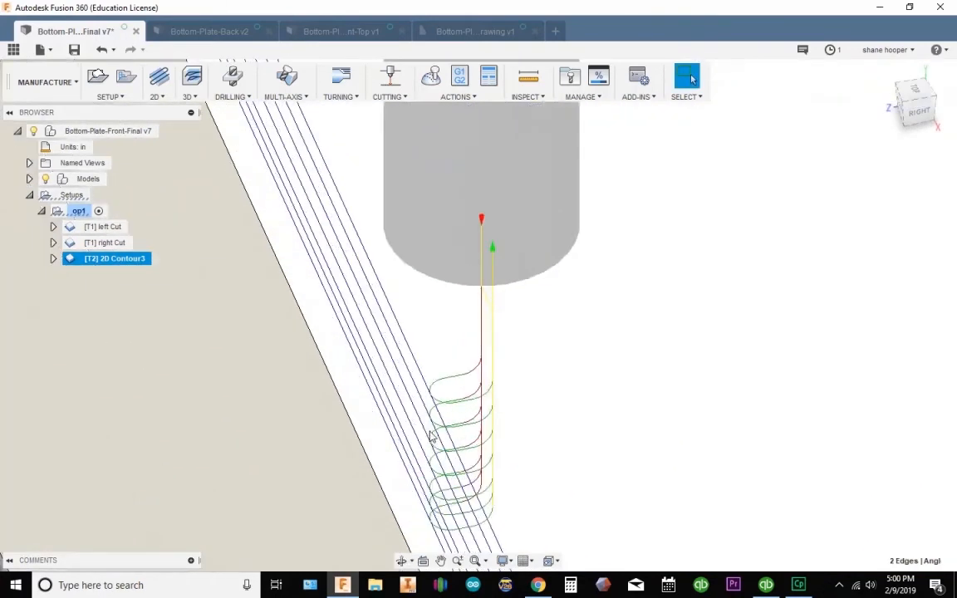
{"action": "scroll", "coordinate": [442, 415], "scroll_direction": "down", "scroll_amount": 2}
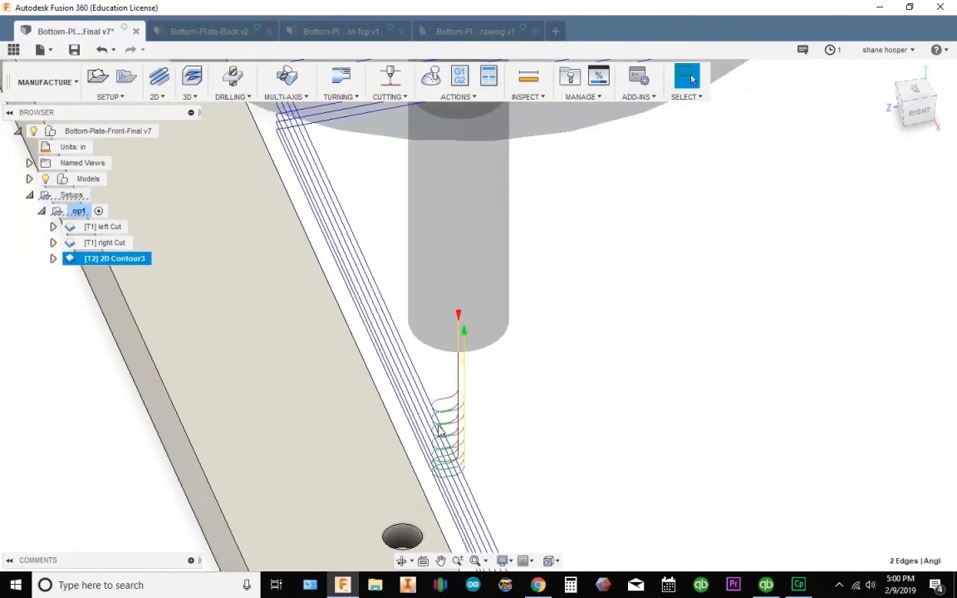
{"action": "scroll", "coordinate": [452, 417], "scroll_direction": "down", "scroll_amount": 1}
{"action": "scroll", "coordinate": [452, 417], "scroll_direction": "up", "scroll_amount": 5}
{"action": "middle_click_drag", "start_coordinate": [453, 416], "coordinate": [486, 430], "text": "shift"}
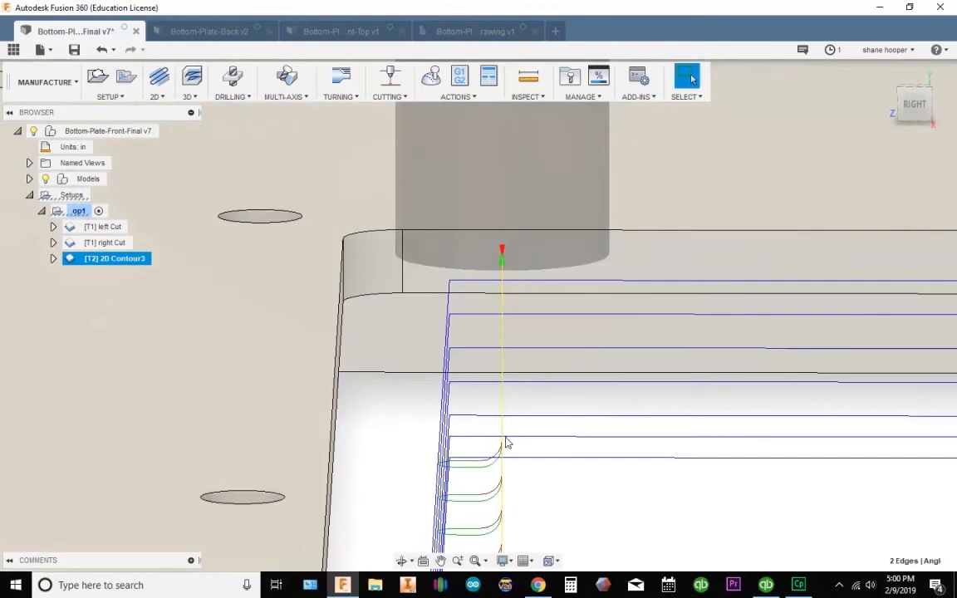
{"action": "scroll", "coordinate": [507, 442], "scroll_direction": "up", "scroll_amount": 4}
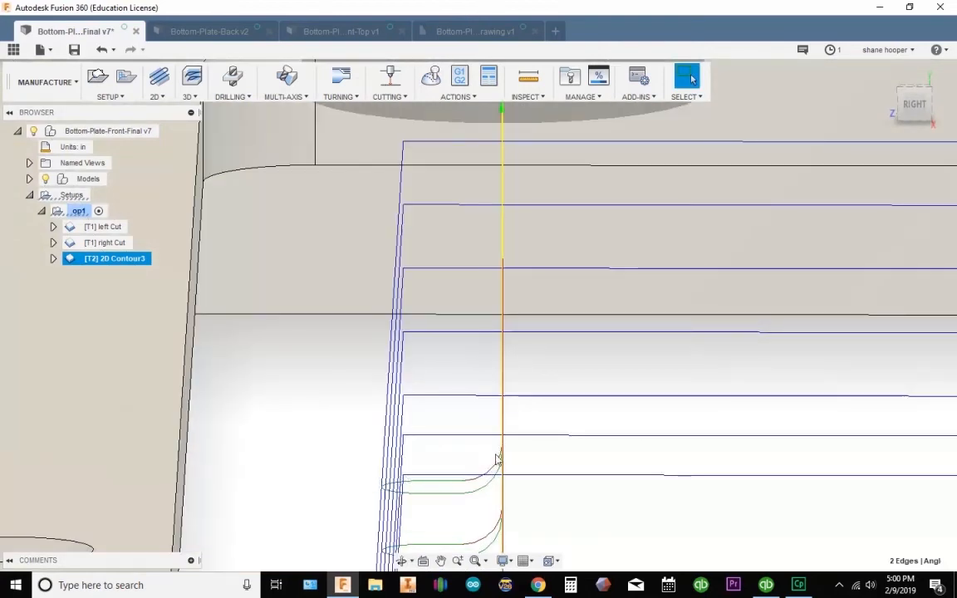
{"action": "scroll", "coordinate": [424, 481], "scroll_direction": "down", "scroll_amount": 5}
{"action": "middle_click_drag", "start_coordinate": [424, 482], "coordinate": [517, 378], "text": "shift"}
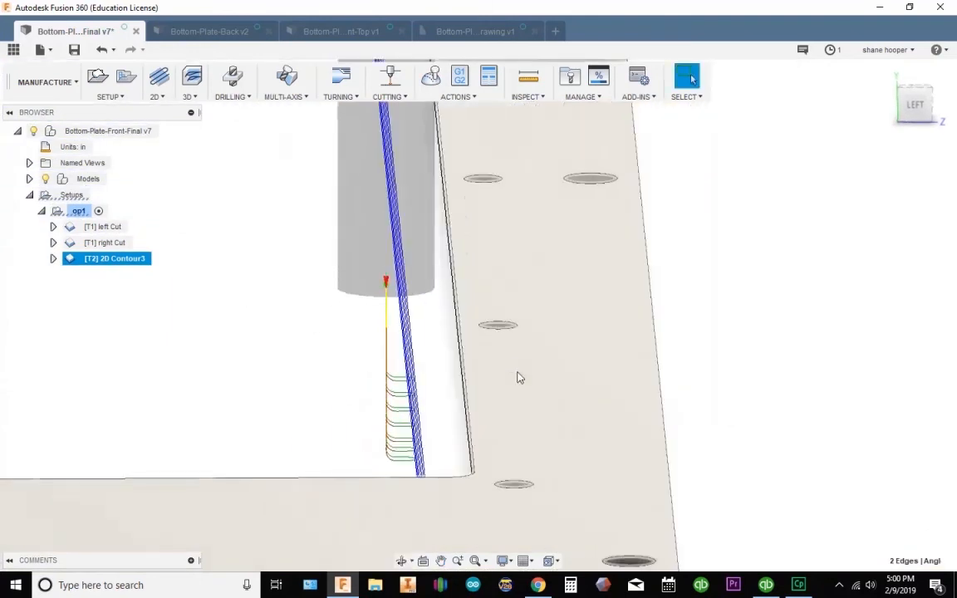
Open the simulation of the cutout contour and advance the tool through its first moves.
{"action": "right_click", "coordinate": [133, 260]}
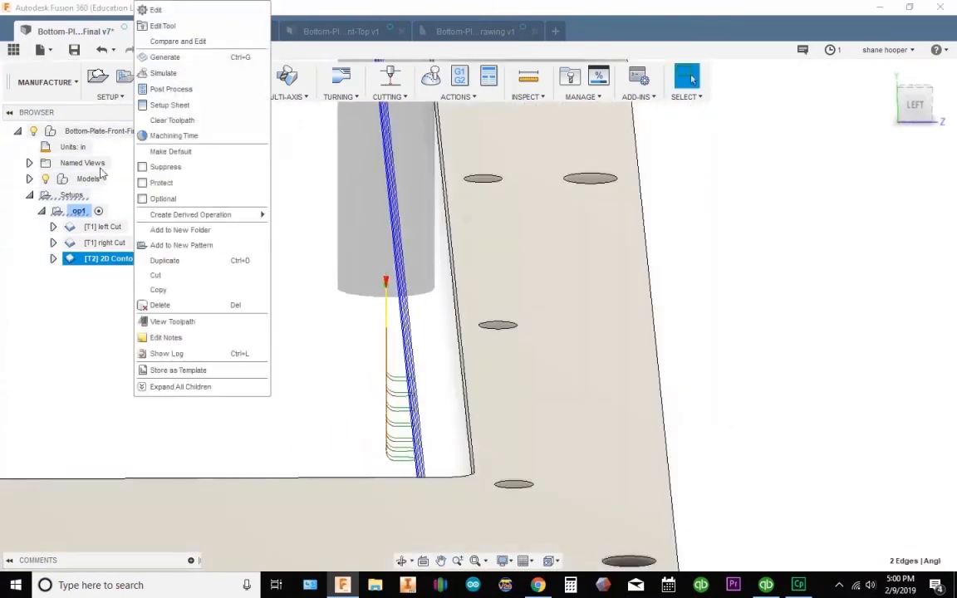
{"action": "left_click", "coordinate": [155, 73]}
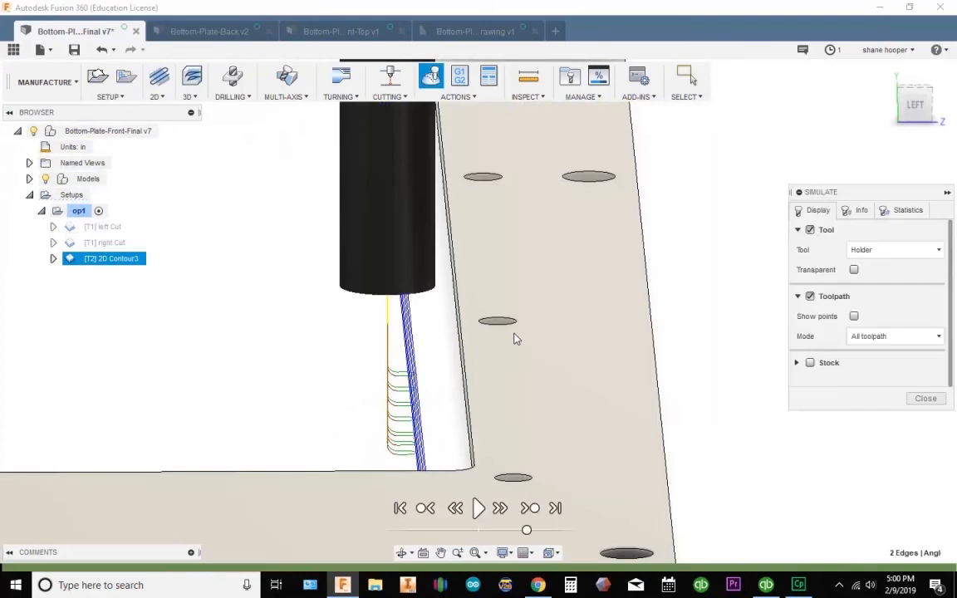
{"action": "left_click", "coordinate": [499, 508]}
{"action": "left_click", "coordinate": [499, 508]}
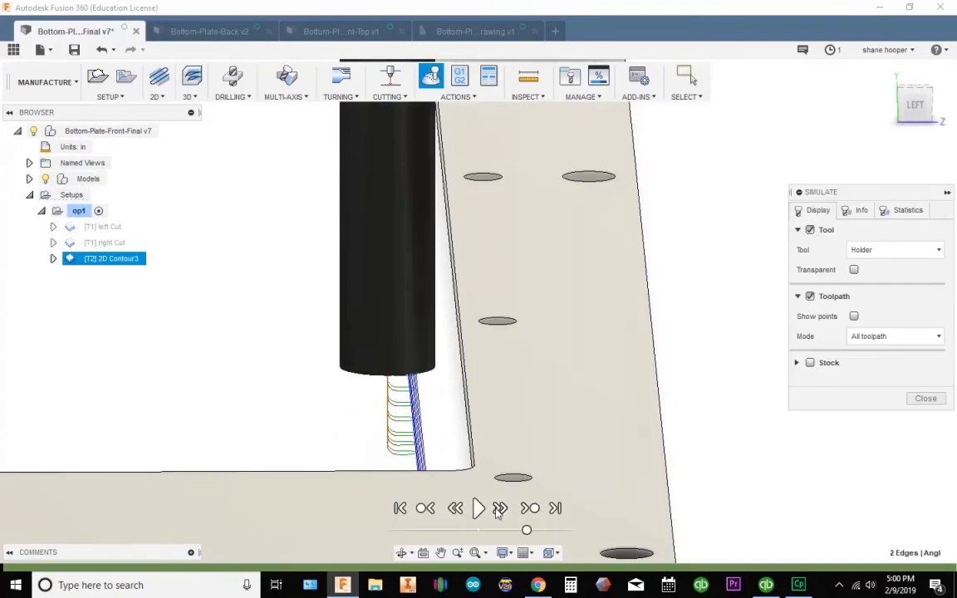
{"action": "left_click", "coordinate": [499, 508]}
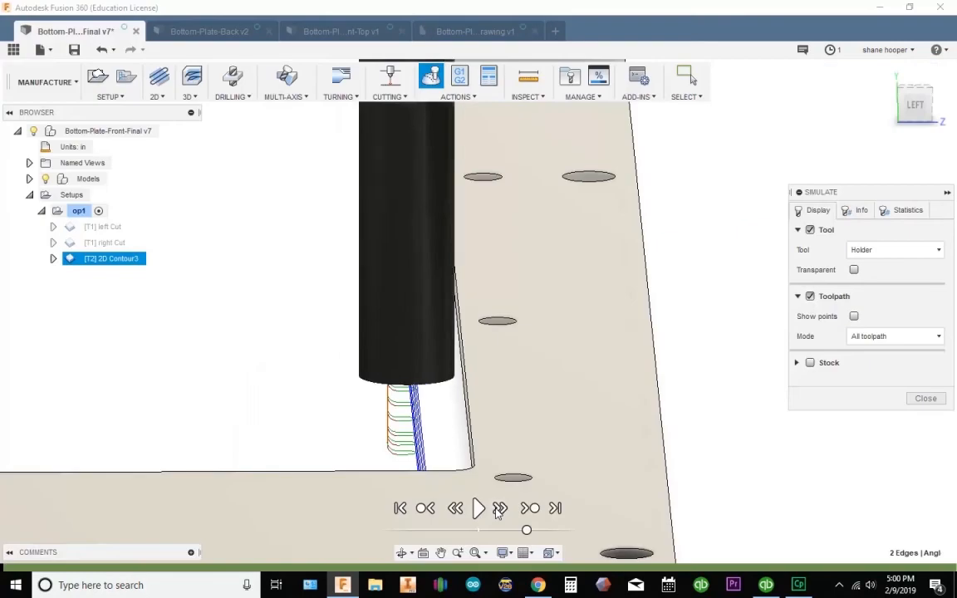
{"action": "left_click", "coordinate": [499, 508]}
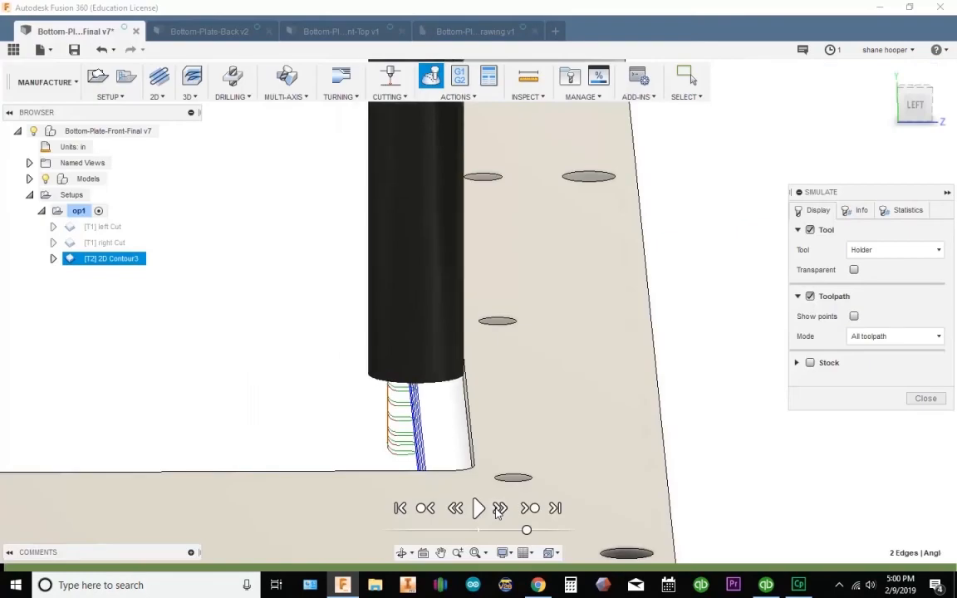
{"action": "left_click", "coordinate": [499, 513]}
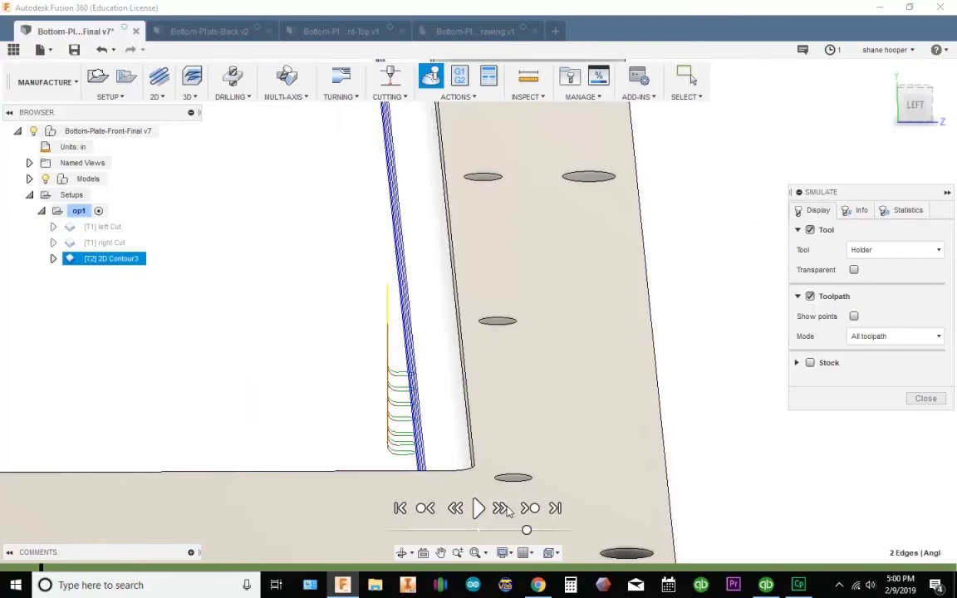
{"action": "scroll", "coordinate": [572, 451], "scroll_direction": "down", "scroll_amount": 6}
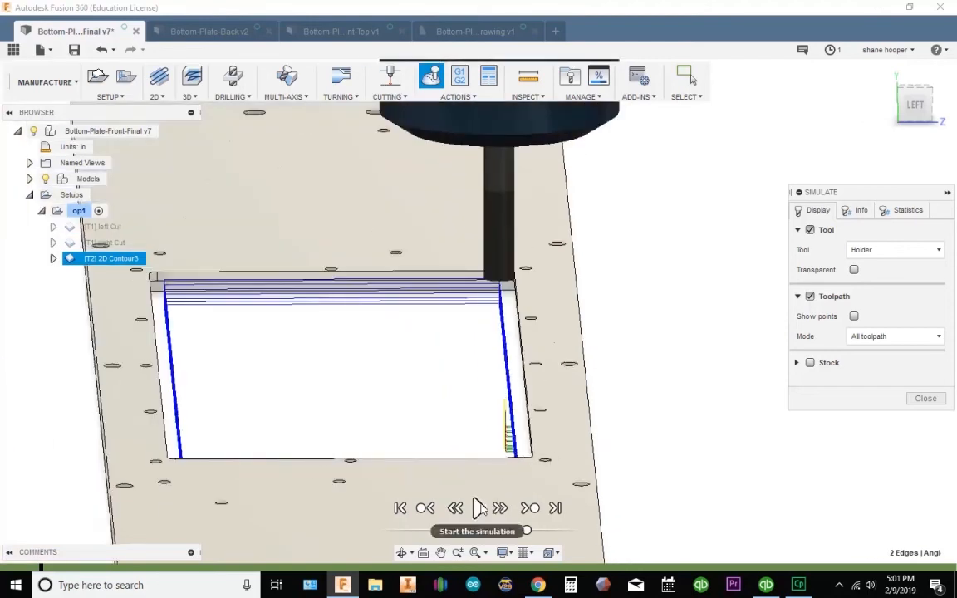
Play the cutout simulation and examine up close how the tool leads in and out at each depth pass.
{"action": "left_click", "coordinate": [479, 509]}
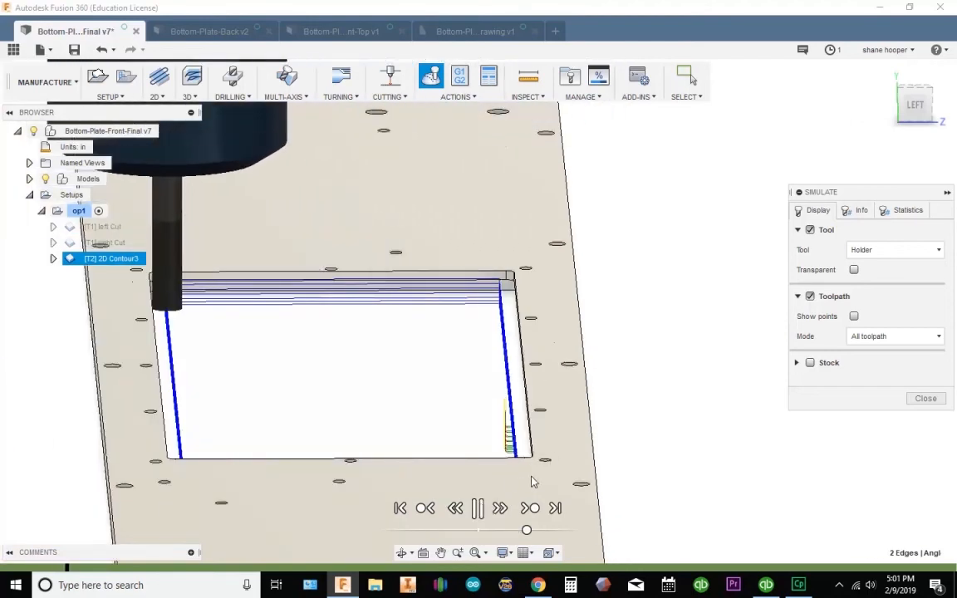
{"action": "scroll", "coordinate": [496, 426], "scroll_direction": "up", "scroll_amount": 5}
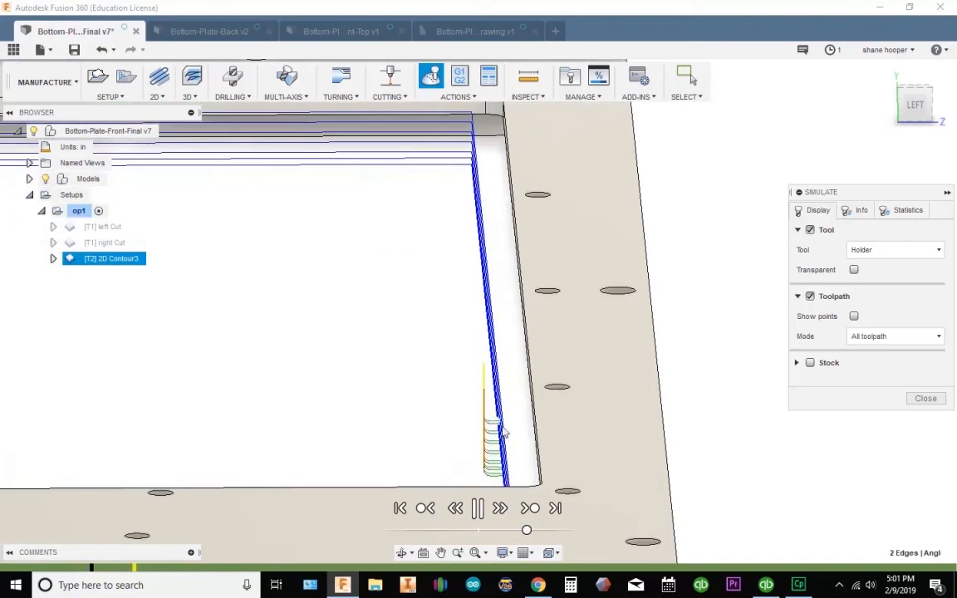
{"action": "scroll", "coordinate": [516, 446], "scroll_direction": "down", "scroll_amount": 2}
{"action": "scroll", "coordinate": [508, 443], "scroll_direction": "down", "scroll_amount": 2}
{"action": "middle_click_drag", "start_coordinate": [507, 443], "coordinate": [581, 364]}
{"action": "scroll", "coordinate": [576, 364], "scroll_direction": "down", "scroll_amount": 1}
{"action": "scroll", "coordinate": [572, 366], "scroll_direction": "up", "scroll_amount": 3}
{"action": "scroll", "coordinate": [581, 370], "scroll_direction": "up", "scroll_amount": 5}
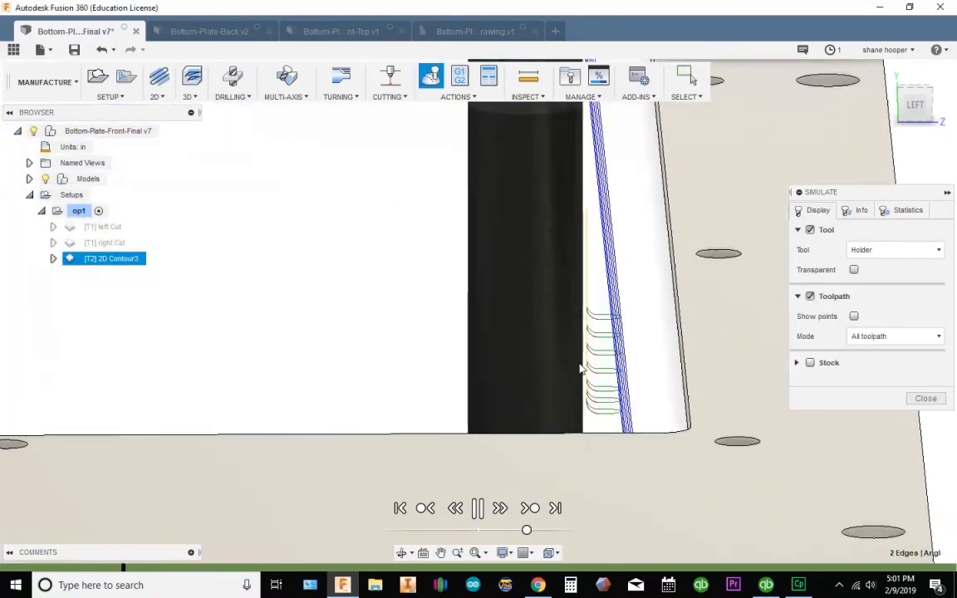
{"action": "scroll", "coordinate": [591, 359], "scroll_direction": "up", "scroll_amount": 2}
{"action": "scroll", "coordinate": [636, 418], "scroll_direction": "up", "scroll_amount": 3}
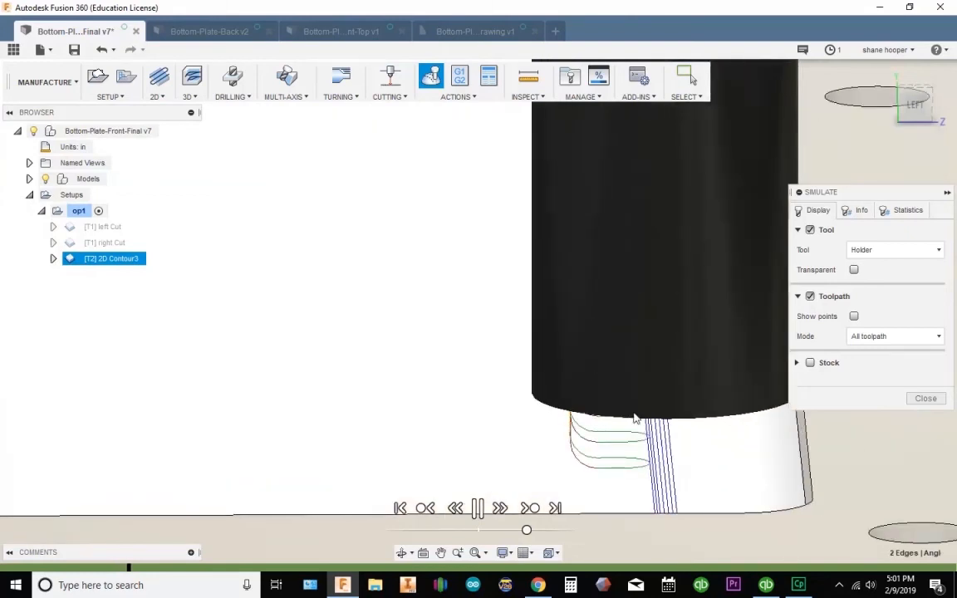
{"action": "scroll", "coordinate": [638, 410], "scroll_direction": "down", "scroll_amount": 1}
{"action": "middle_click_drag", "start_coordinate": [626, 407], "coordinate": [490, 388]}
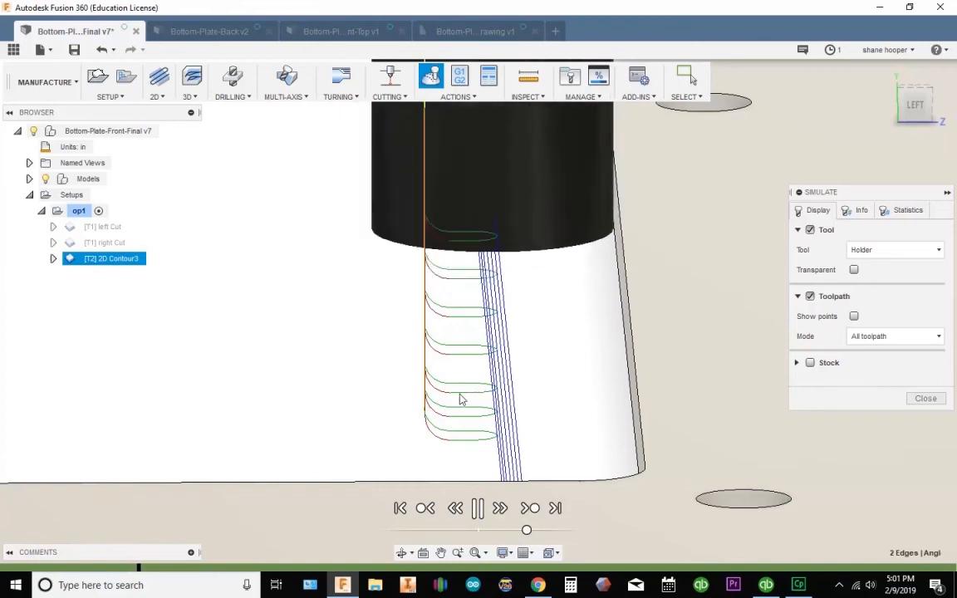
{"action": "scroll", "coordinate": [462, 395], "scroll_direction": "down", "scroll_amount": 5}
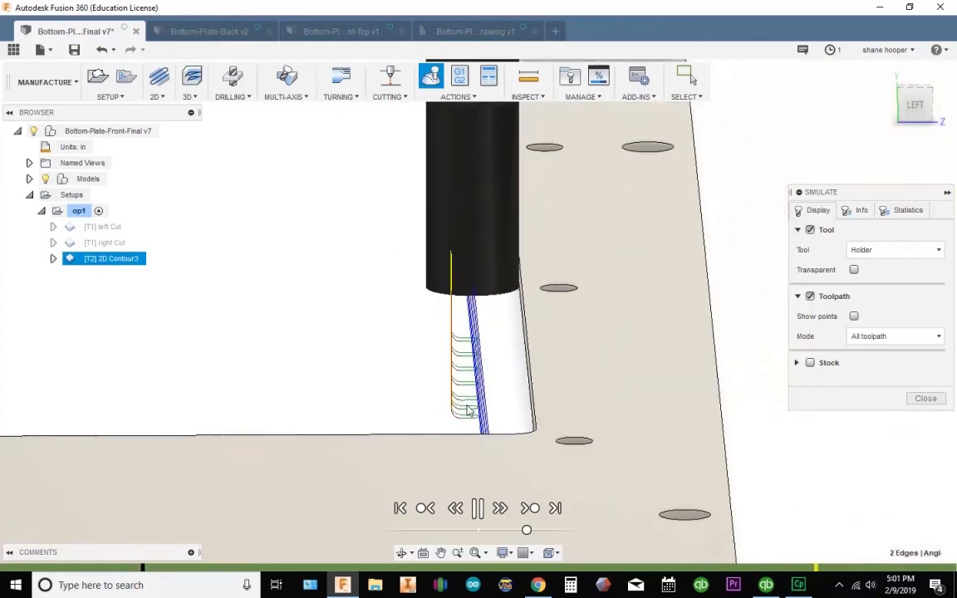
Follow the simulated tool around the whole cutout from an angled view, check the cutout corner, and exit the simulation.
{"action": "middle_click_drag", "start_coordinate": [468, 411], "coordinate": [397, 450], "text": "shift"}
{"action": "scroll", "coordinate": [559, 482], "scroll_direction": "down", "scroll_amount": 5}
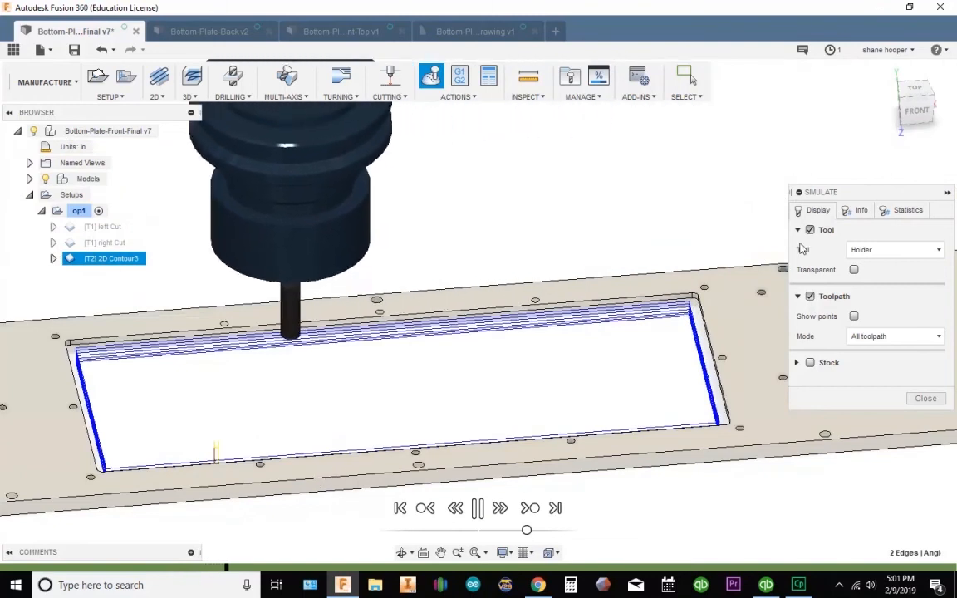
{"action": "left_click", "coordinate": [915, 112]}
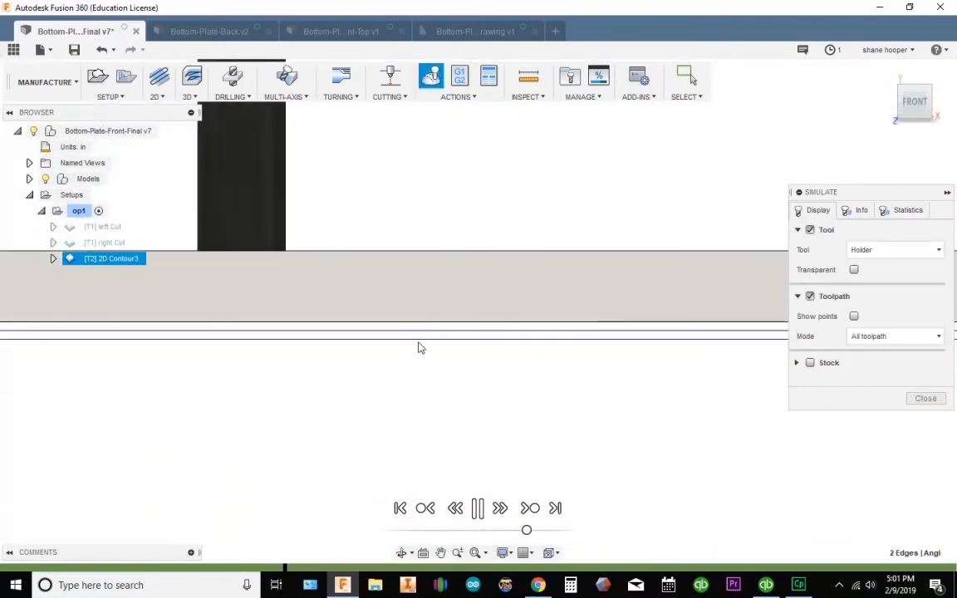
{"action": "middle_click_drag", "start_coordinate": [406, 374], "coordinate": [562, 404], "text": "shift"}
{"action": "scroll", "coordinate": [564, 403], "scroll_direction": "down", "scroll_amount": 6}
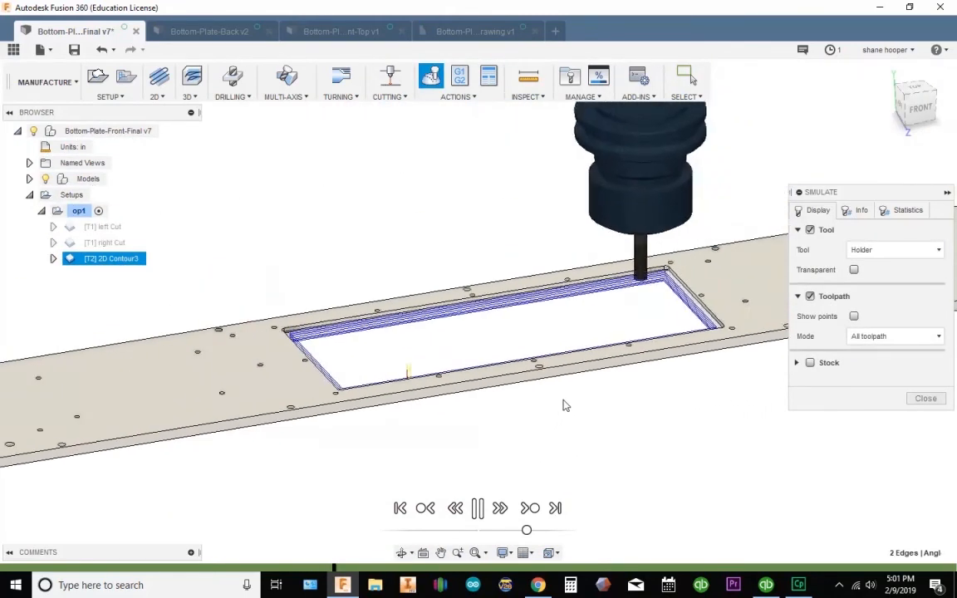
{"action": "scroll", "coordinate": [426, 394], "scroll_direction": "up", "scroll_amount": 6}
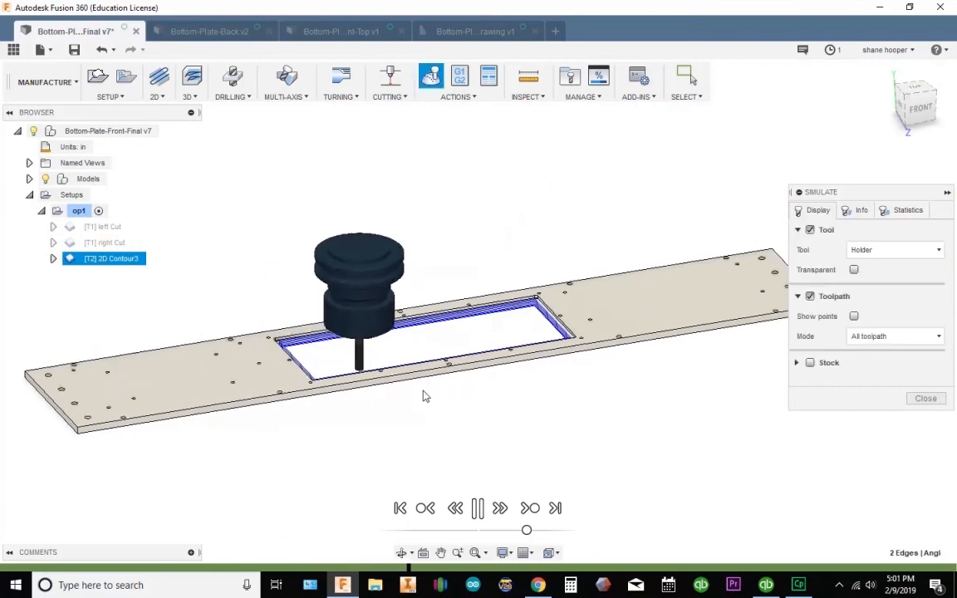
{"action": "middle_click_drag", "start_coordinate": [555, 345], "coordinate": [287, 396]}
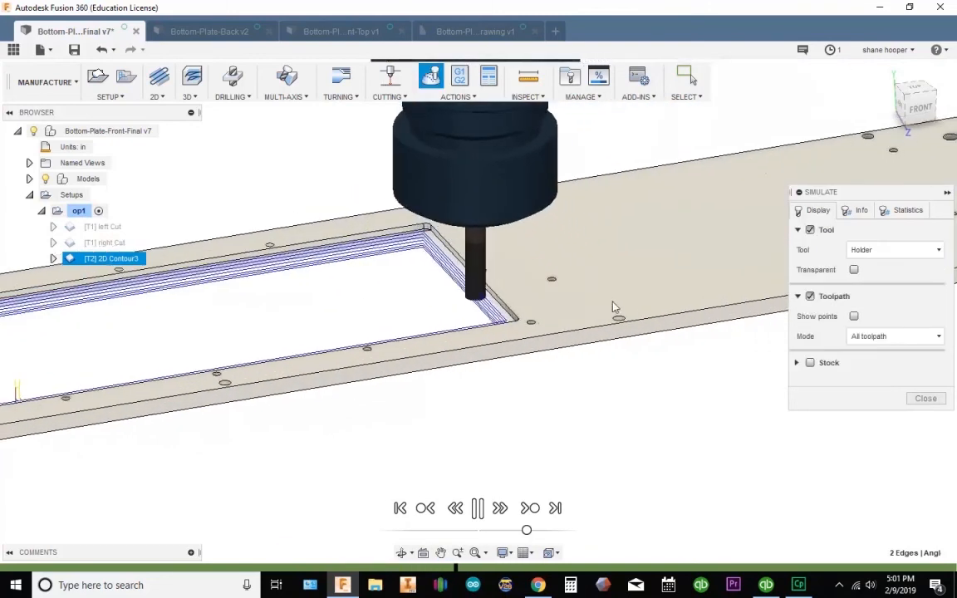
{"action": "scroll", "coordinate": [549, 315], "scroll_direction": "up", "scroll_amount": 2}
{"action": "scroll", "coordinate": [467, 325], "scroll_direction": "up", "scroll_amount": 2}
{"action": "scroll", "coordinate": [468, 329], "scroll_direction": "up", "scroll_amount": 2}
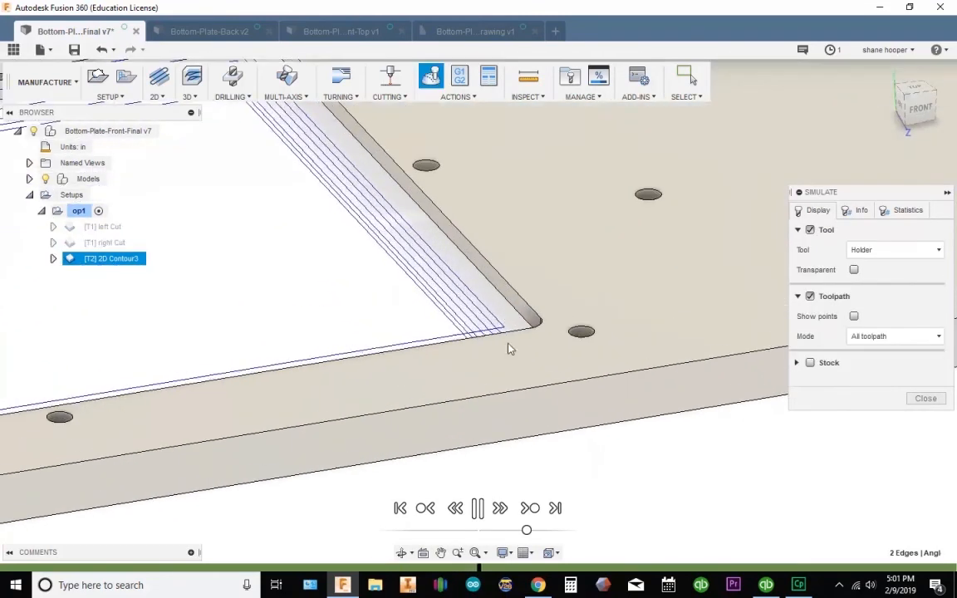
{"action": "scroll", "coordinate": [472, 365], "scroll_direction": "down", "scroll_amount": 6}
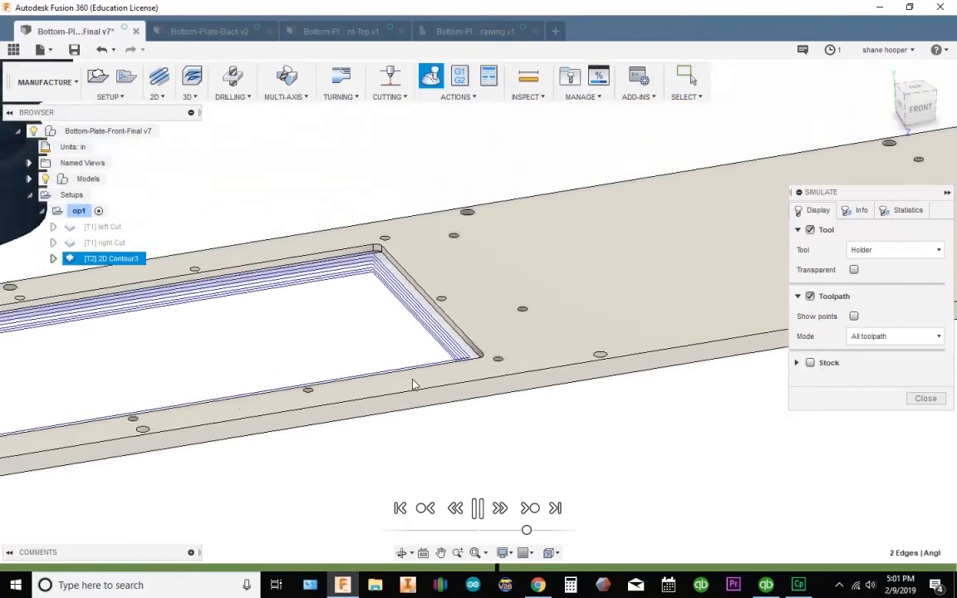
{"action": "scroll", "coordinate": [662, 336], "scroll_direction": "down", "scroll_amount": 4}
{"action": "scroll", "coordinate": [582, 387], "scroll_direction": "down", "scroll_amount": 3}
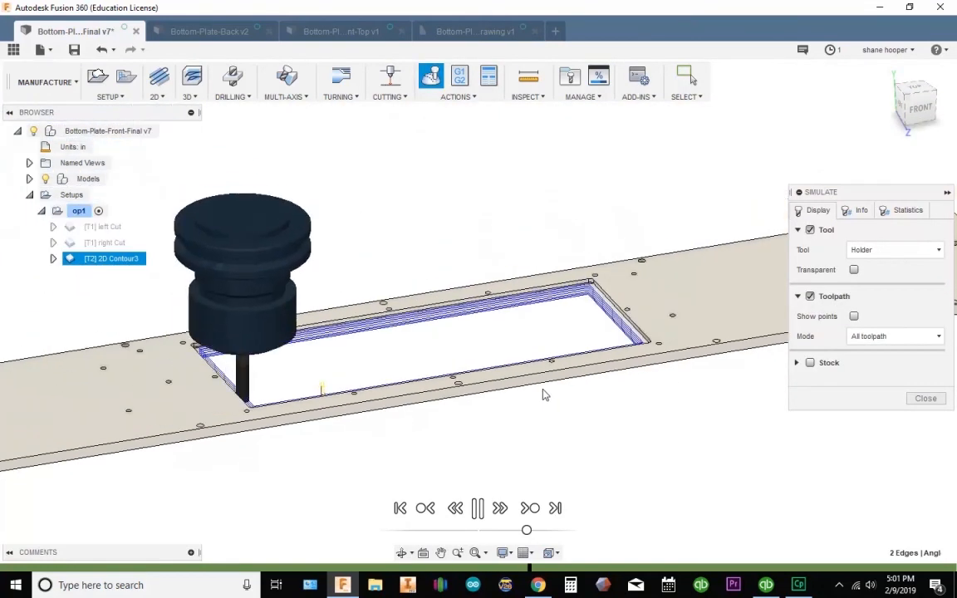
{"action": "left_click", "coordinate": [925, 398]}
Rename the cutout contour operation as Pocket and save the design with the version description User Saved.
{"action": "scroll", "coordinate": [564, 409], "scroll_direction": "down", "scroll_amount": 3}
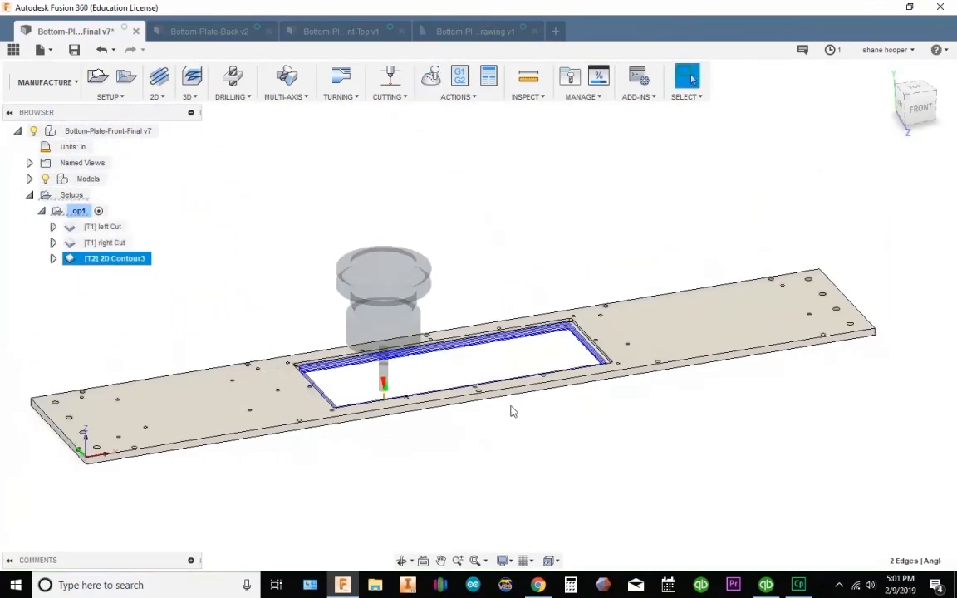
{"action": "scroll", "coordinate": [521, 406], "scroll_direction": "down", "scroll_amount": 2}
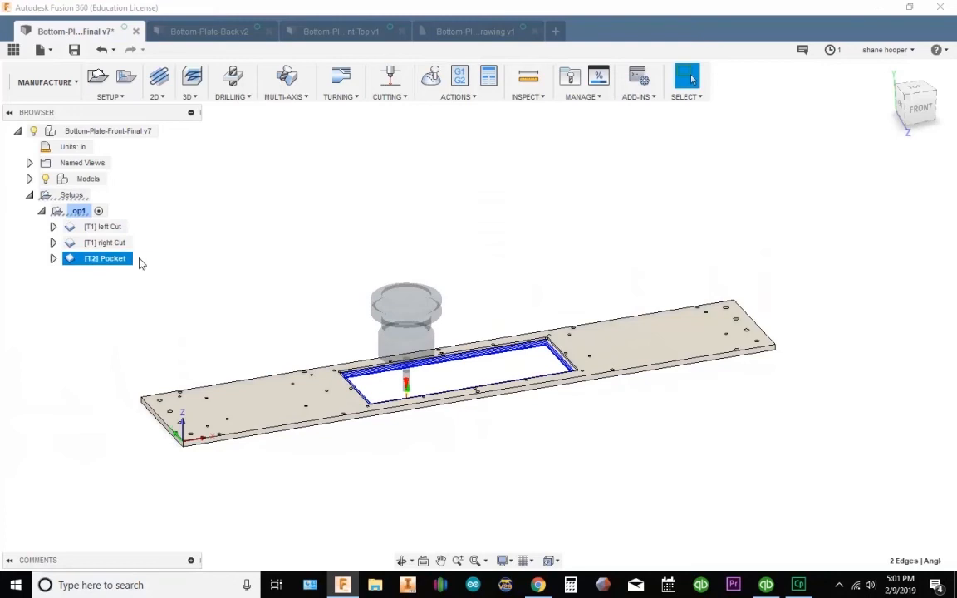
{"action": "left_click", "coordinate": [81, 52]}
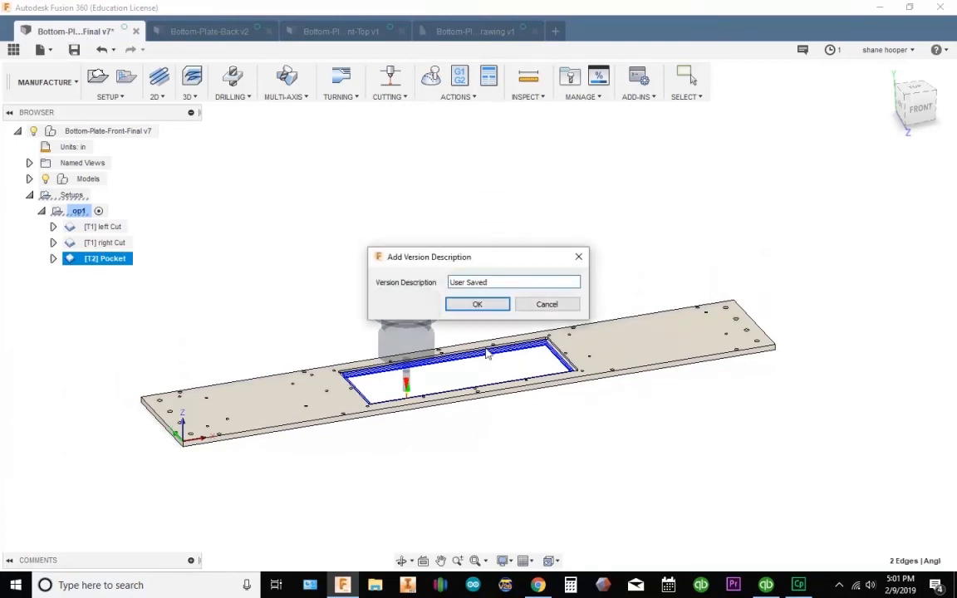
{"action": "left_click", "coordinate": [477, 304]}
Measure the diameter of the upper large hole near the plate's short end and its distance to the next hole below.
{"action": "scroll", "coordinate": [339, 295], "scroll_direction": "up", "scroll_amount": 5}
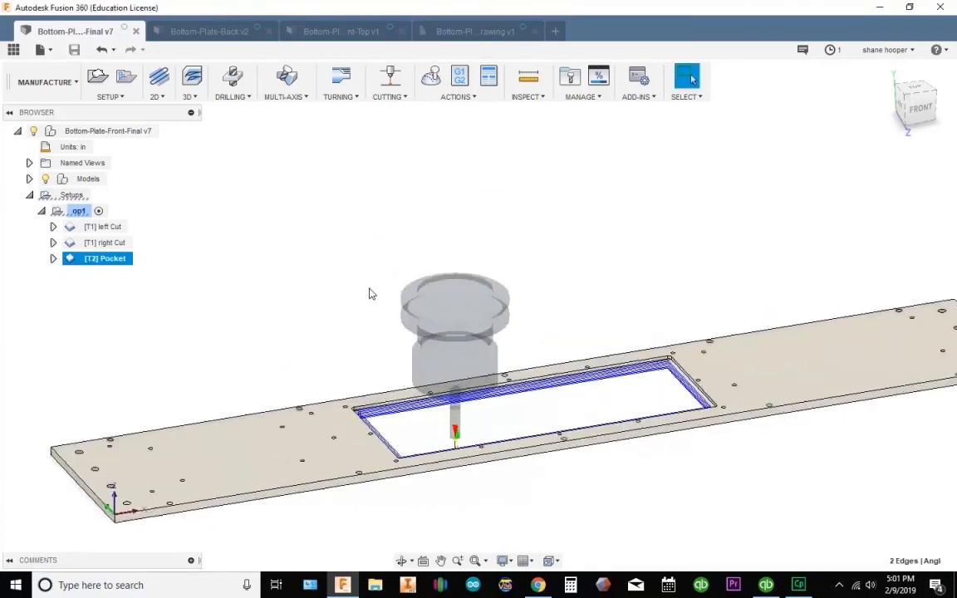
{"action": "scroll", "coordinate": [610, 252], "scroll_direction": "down", "scroll_amount": 2}
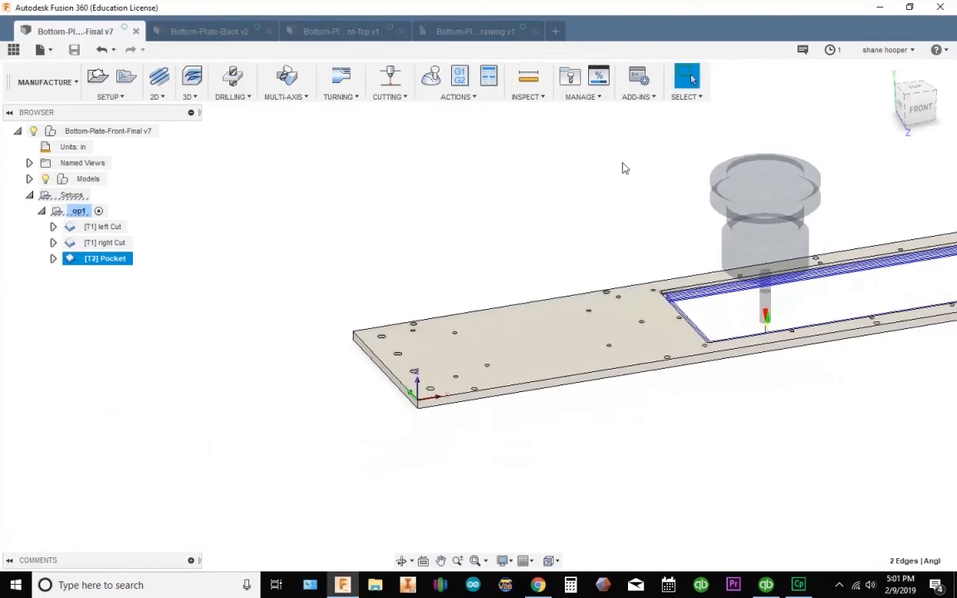
{"action": "left_click", "coordinate": [919, 91]}
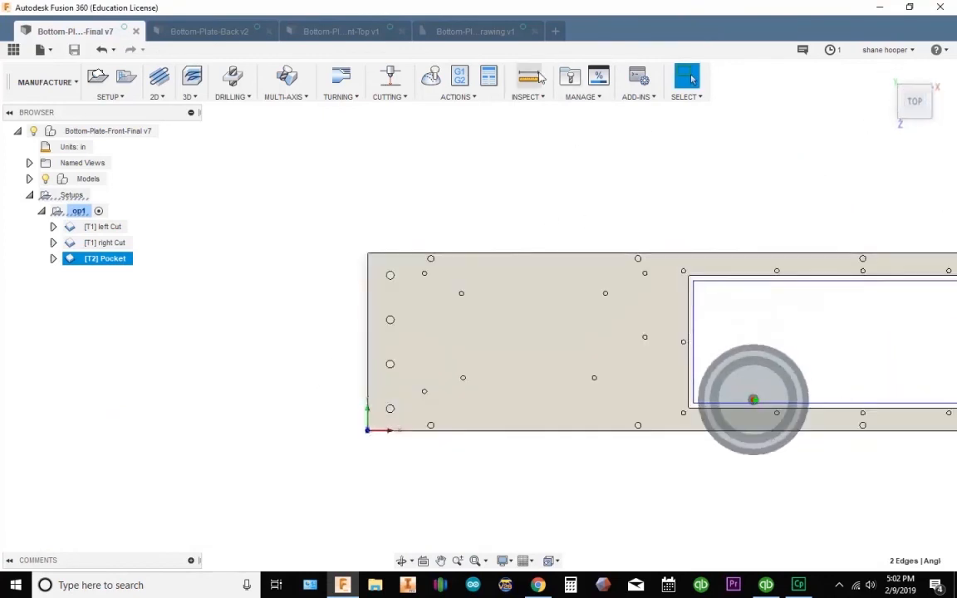
{"action": "left_click", "coordinate": [532, 76]}
{"action": "scroll", "coordinate": [374, 287], "scroll_direction": "up", "scroll_amount": 5}
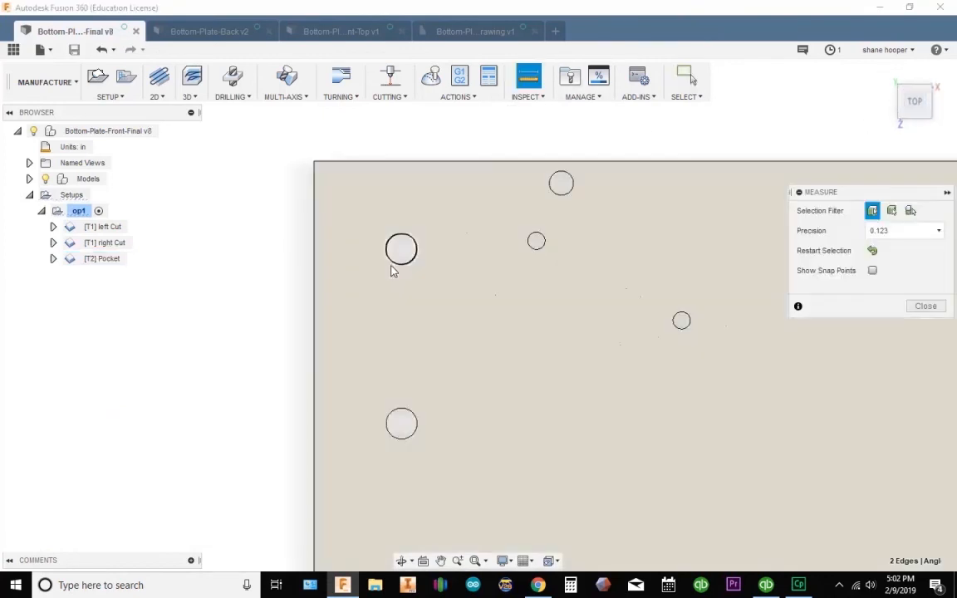
{"action": "left_click", "coordinate": [396, 271]}
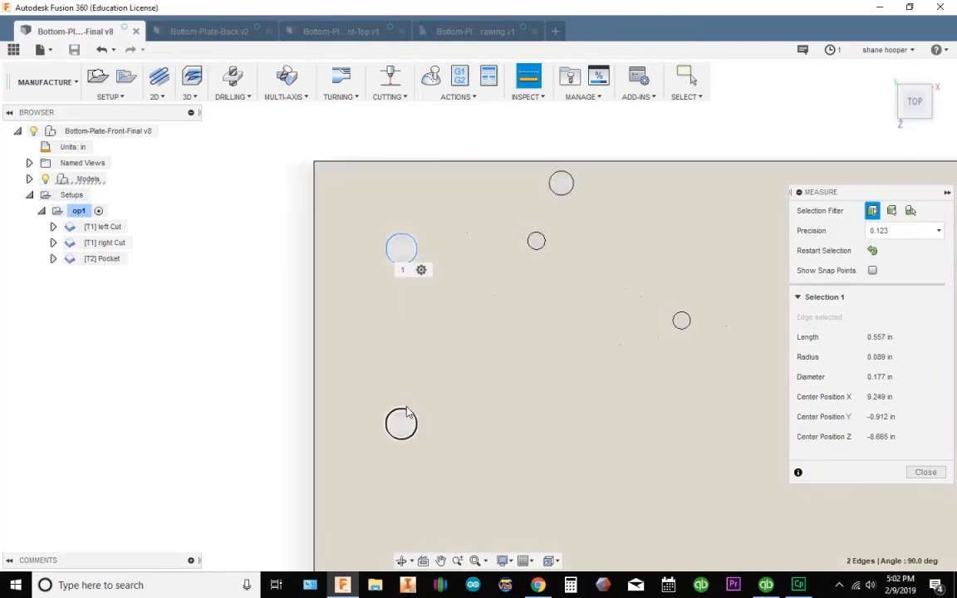
{"action": "left_click", "coordinate": [407, 409]}
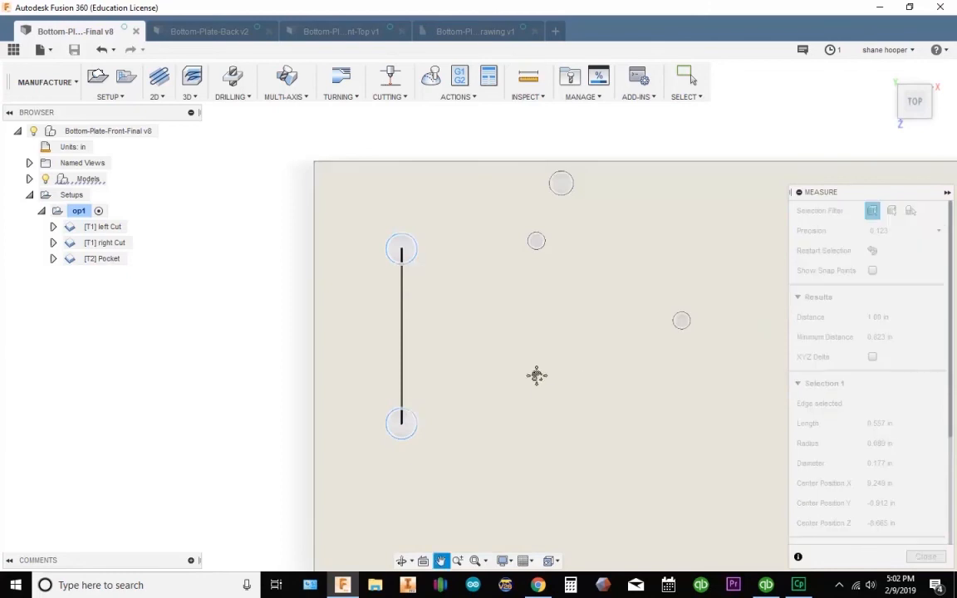
{"action": "key", "text": "Escape"}
{"action": "scroll", "coordinate": [390, 348], "scroll_direction": "down", "scroll_amount": 5}
{"action": "key", "text": "Escape"}
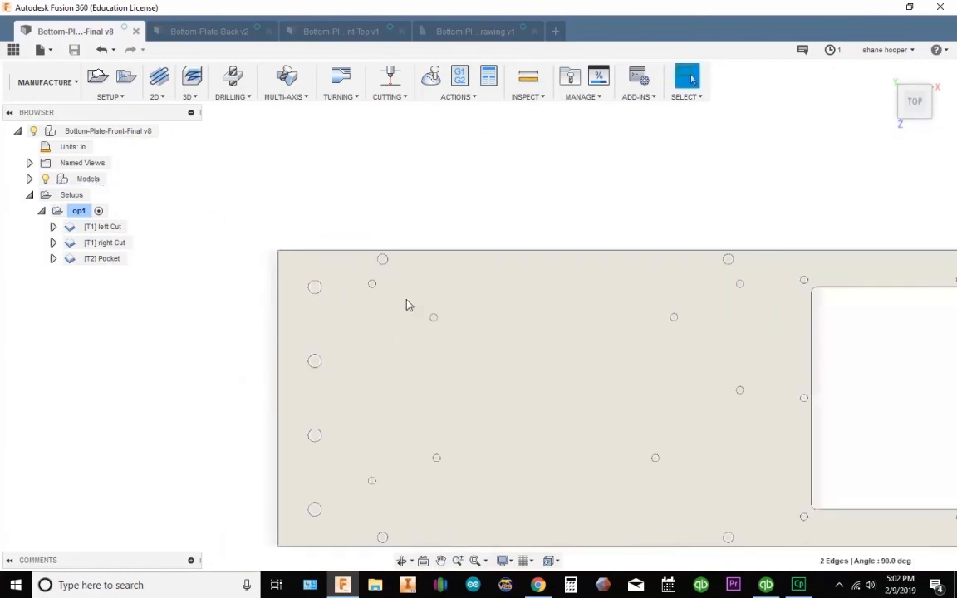
Measure the diameter of the hole closest to the plate's upper long edge, near the same short end.
{"action": "key", "text": "i"}
{"action": "left_click", "coordinate": [383, 264]}
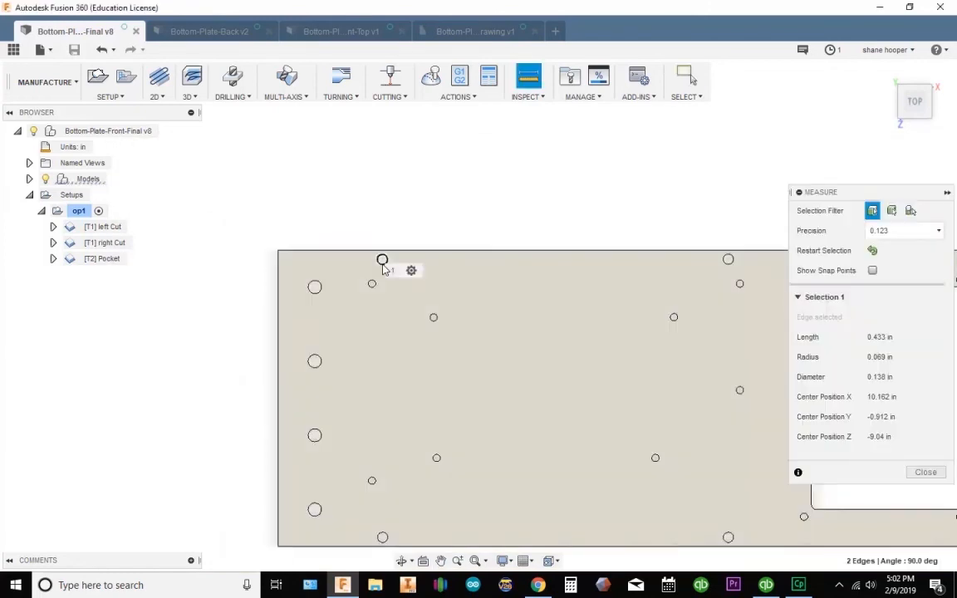
{"action": "scroll", "coordinate": [586, 324], "scroll_direction": "up", "scroll_amount": 2}
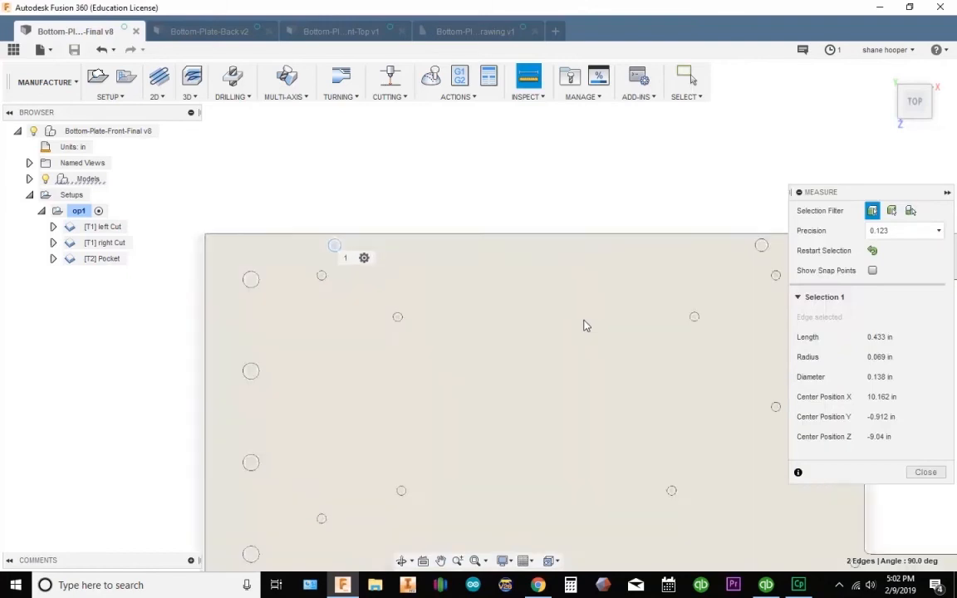
{"action": "scroll", "coordinate": [586, 324], "scroll_direction": "down", "scroll_amount": 2}
{"action": "middle_click_drag", "start_coordinate": [585, 324], "coordinate": [490, 266]}
{"action": "left_click", "coordinate": [448, 253]}
Examine the hole pattern along the plate and around the cutout from above and from an angled view.
{"action": "middle_click_drag", "start_coordinate": [420, 259], "coordinate": [374, 355]}
{"action": "middle_click_drag", "start_coordinate": [493, 341], "coordinate": [446, 374]}
{"action": "middle_click_drag", "start_coordinate": [542, 350], "coordinate": [451, 395]}
{"action": "scroll", "coordinate": [646, 342], "scroll_direction": "down", "scroll_amount": 1}
{"action": "middle_click_drag", "start_coordinate": [646, 344], "coordinate": [663, 411]}
{"action": "scroll", "coordinate": [646, 369], "scroll_direction": "down", "scroll_amount": 4}
{"action": "scroll", "coordinate": [612, 385], "scroll_direction": "down", "scroll_amount": 4}
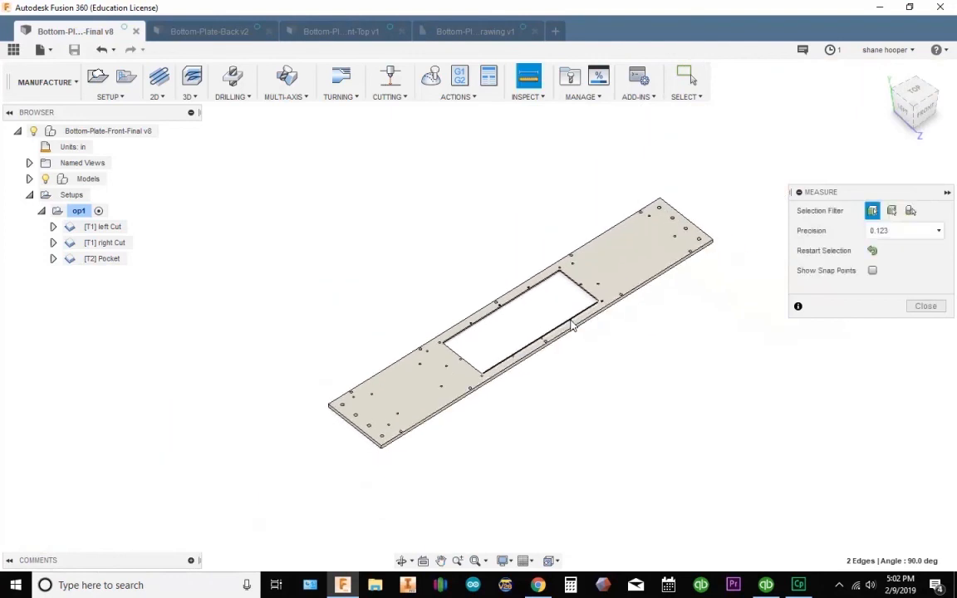
{"action": "middle_click_drag", "start_coordinate": [520, 299], "coordinate": [437, 273]}
{"action": "middle_click_drag", "start_coordinate": [399, 322], "coordinate": [483, 307]}
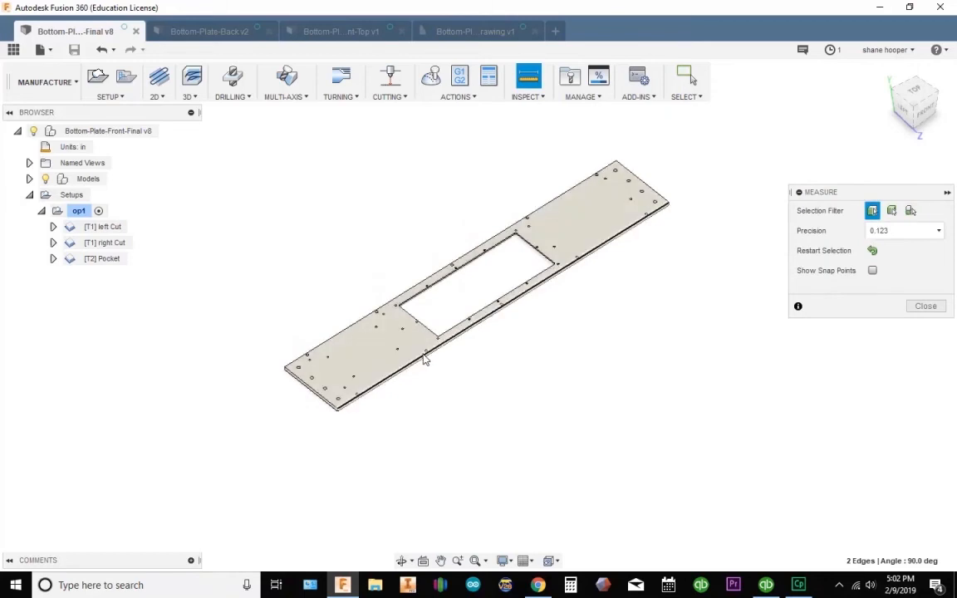
Examine the four large holes at the plate's short end and the smaller holes around them, comparing them with the whole plate.
{"action": "middle_click_drag", "start_coordinate": [425, 359], "coordinate": [407, 368]}
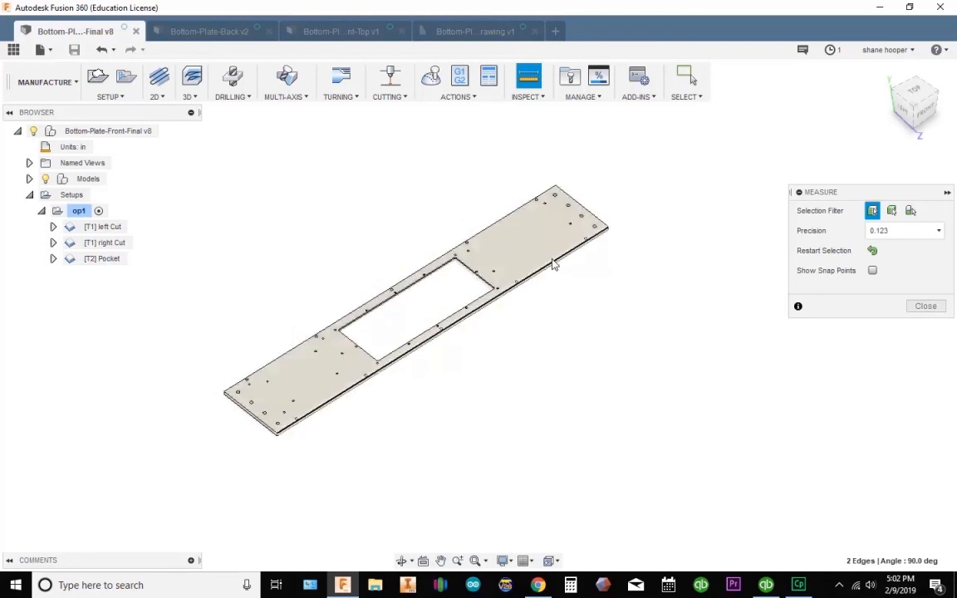
{"action": "middle_click_drag", "start_coordinate": [525, 272], "coordinate": [586, 249]}
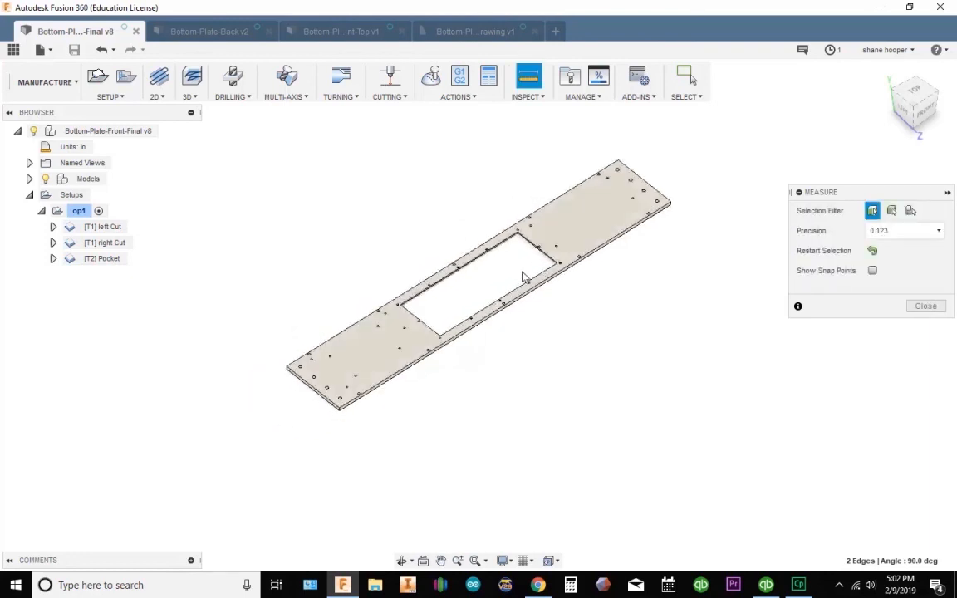
{"action": "scroll", "coordinate": [453, 284], "scroll_direction": "up", "scroll_amount": 4}
{"action": "middle_click_drag", "start_coordinate": [348, 306], "coordinate": [414, 310]}
{"action": "middle_click_drag", "start_coordinate": [326, 381], "coordinate": [303, 308]}
{"action": "scroll", "coordinate": [282, 307], "scroll_direction": "up", "scroll_amount": 8}
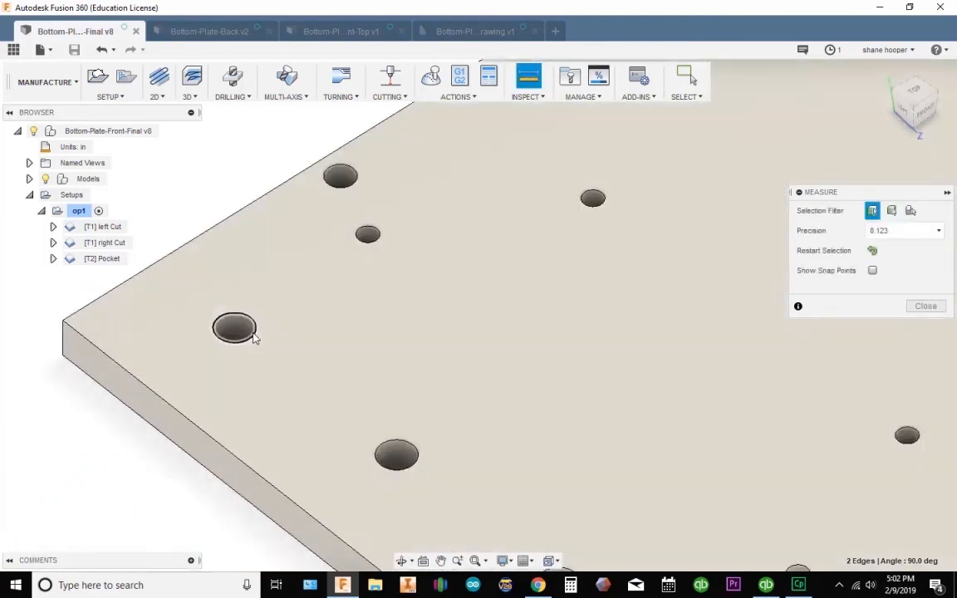
{"action": "scroll", "coordinate": [249, 332], "scroll_direction": "up", "scroll_amount": 3}
{"action": "scroll", "coordinate": [545, 465], "scroll_direction": "down", "scroll_amount": 5}
{"action": "scroll", "coordinate": [545, 452], "scroll_direction": "down", "scroll_amount": 8}
{"action": "scroll", "coordinate": [583, 349], "scroll_direction": "down", "scroll_amount": 1}
{"action": "middle_click_drag", "start_coordinate": [652, 341], "coordinate": [747, 345]}
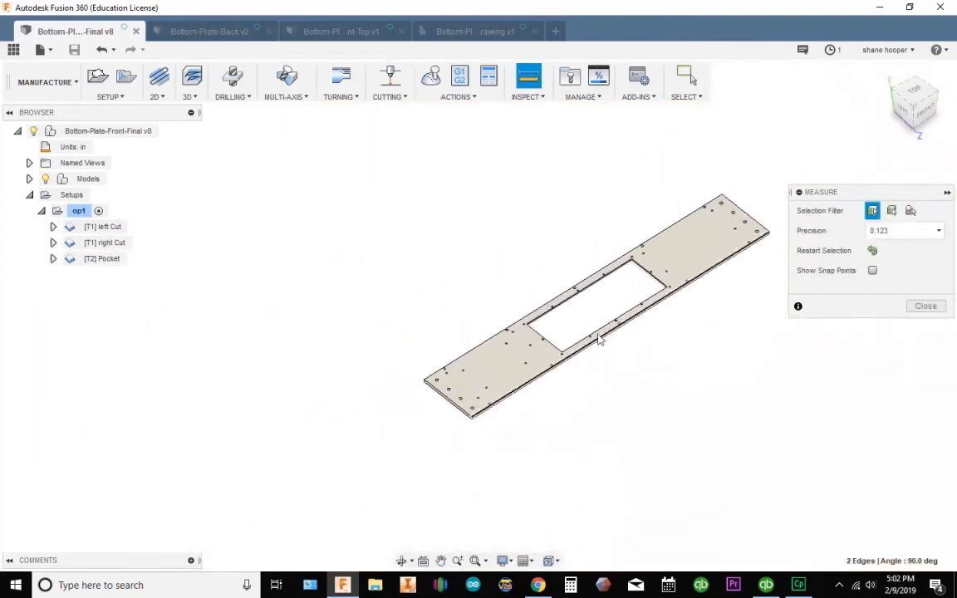
{"action": "middle_click_drag", "start_coordinate": [610, 339], "coordinate": [608, 274]}
{"action": "scroll", "coordinate": [523, 327], "scroll_direction": "up", "scroll_amount": 5}
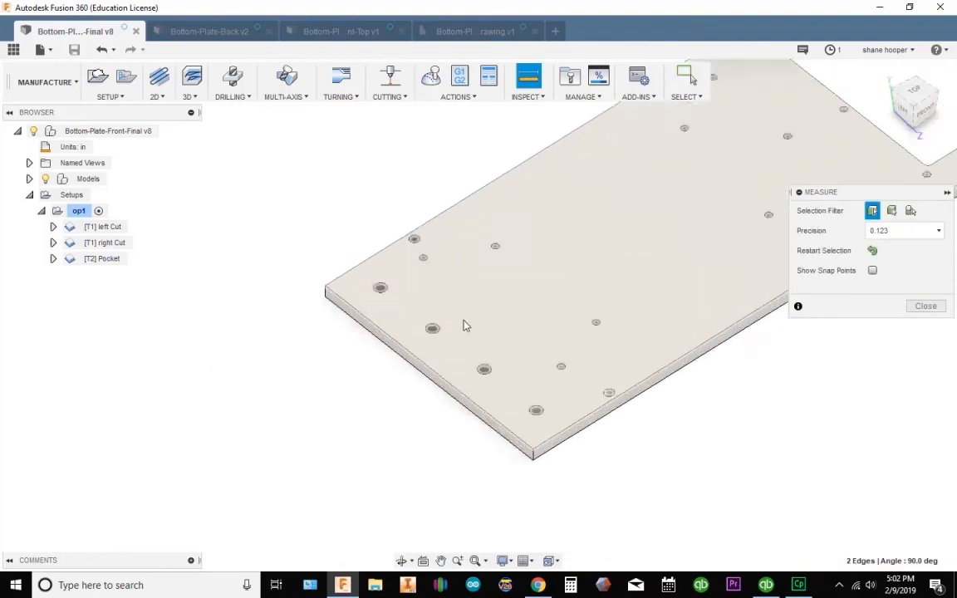
{"action": "scroll", "coordinate": [459, 324], "scroll_direction": "up", "scroll_amount": 3}
{"action": "scroll", "coordinate": [461, 328], "scroll_direction": "down", "scroll_amount": 4}
{"action": "scroll", "coordinate": [477, 339], "scroll_direction": "down", "scroll_amount": 3}
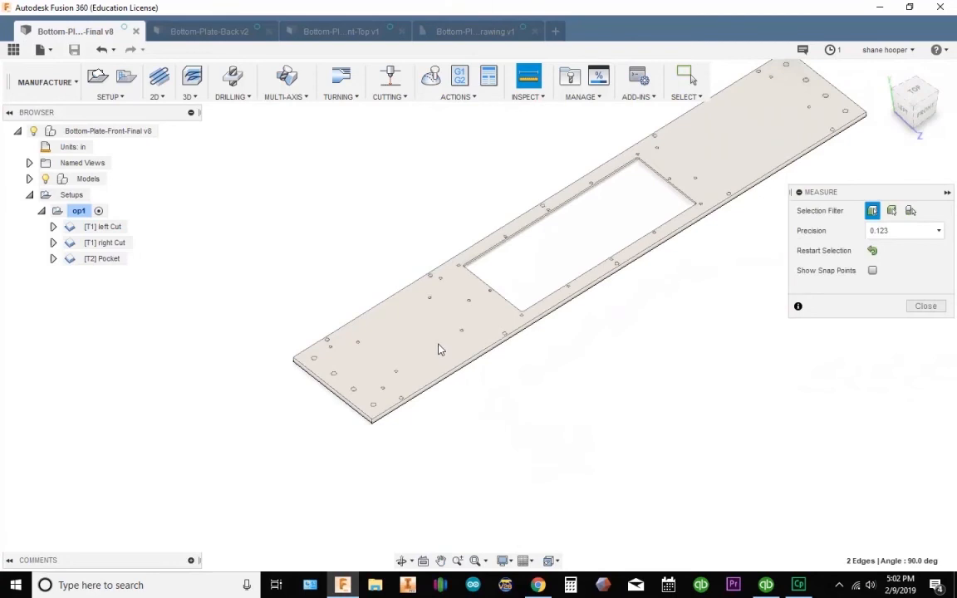
{"action": "middle_click_drag", "start_coordinate": [471, 320], "coordinate": [515, 337]}
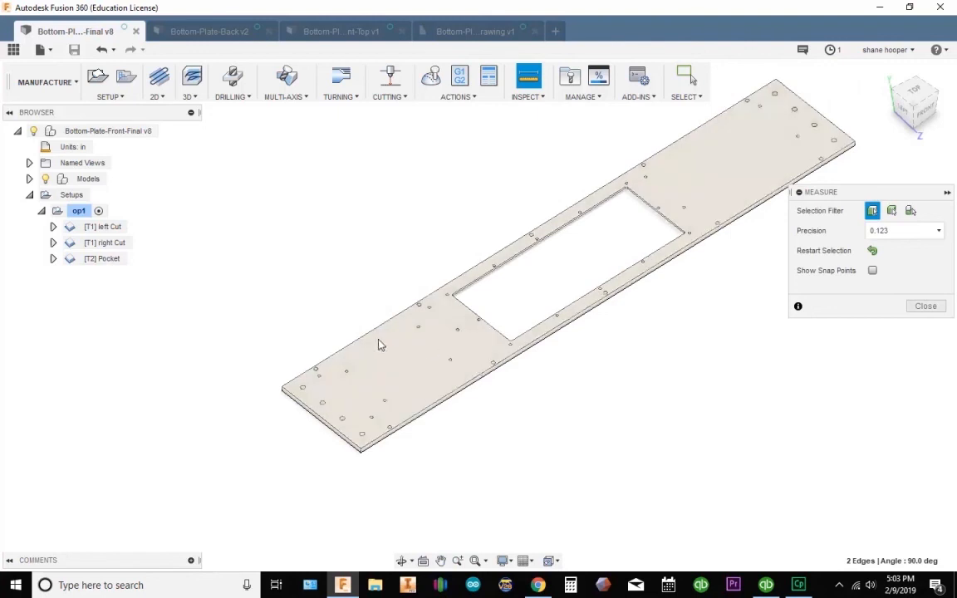
Measure the diameter of the small hole beside the larger edge hole, near the cutout's upper corner.
{"action": "scroll", "coordinate": [363, 348], "scroll_direction": "up", "scroll_amount": 4}
{"action": "middle_click_drag", "start_coordinate": [640, 344], "coordinate": [579, 351]}
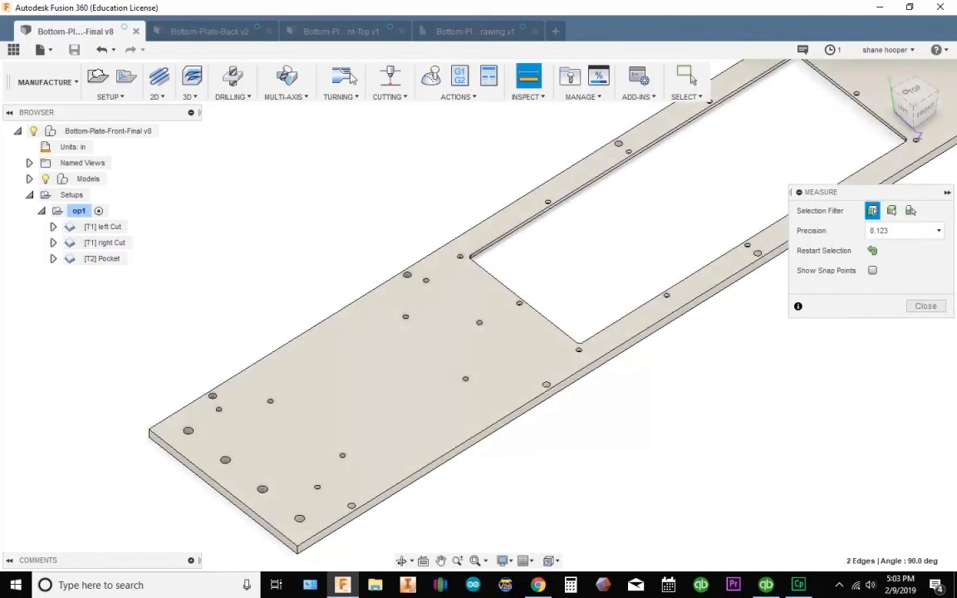
{"action": "scroll", "coordinate": [388, 264], "scroll_direction": "up", "scroll_amount": 10}
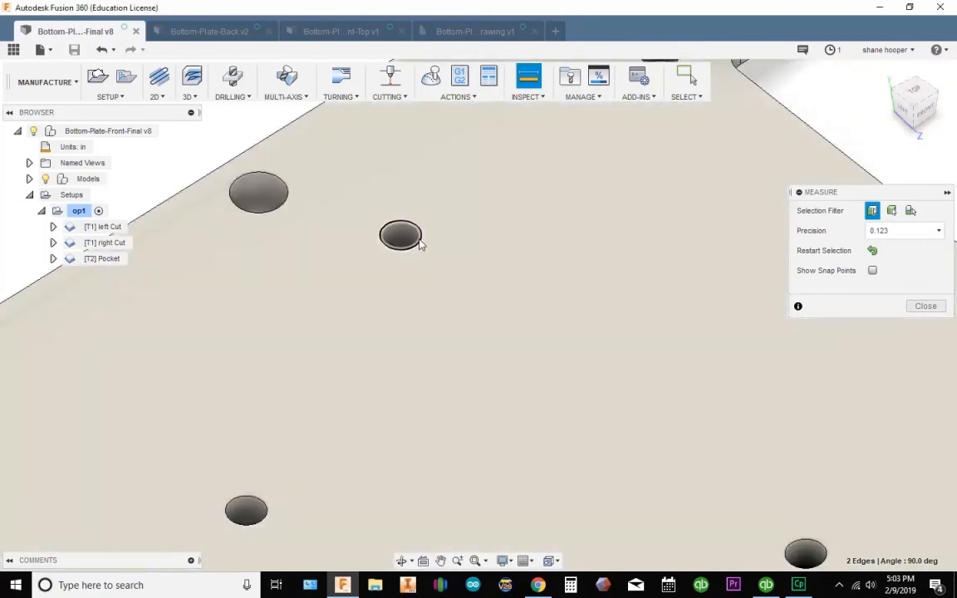
{"action": "left_click", "coordinate": [419, 242]}
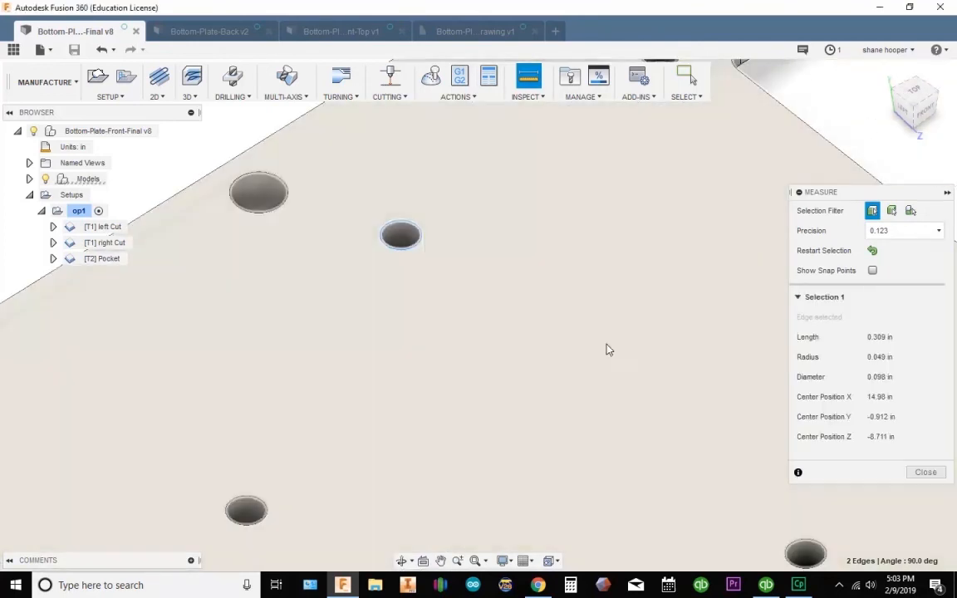
Examine the hole layout between the plate's short end and the cutout, in overview and from a more frontal angle.
{"action": "scroll", "coordinate": [412, 417], "scroll_direction": "down", "scroll_amount": 12}
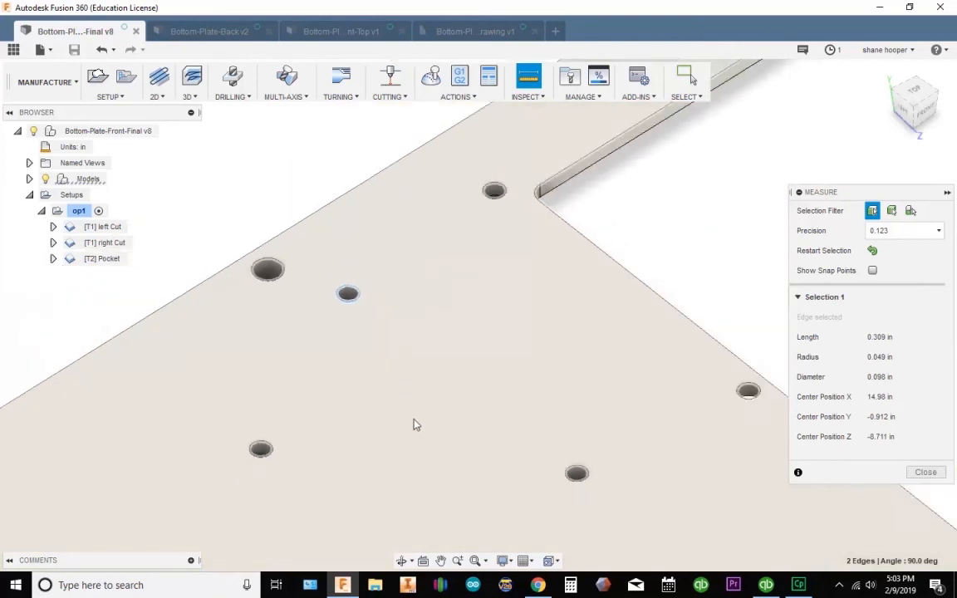
{"action": "scroll", "coordinate": [378, 407], "scroll_direction": "down", "scroll_amount": 5}
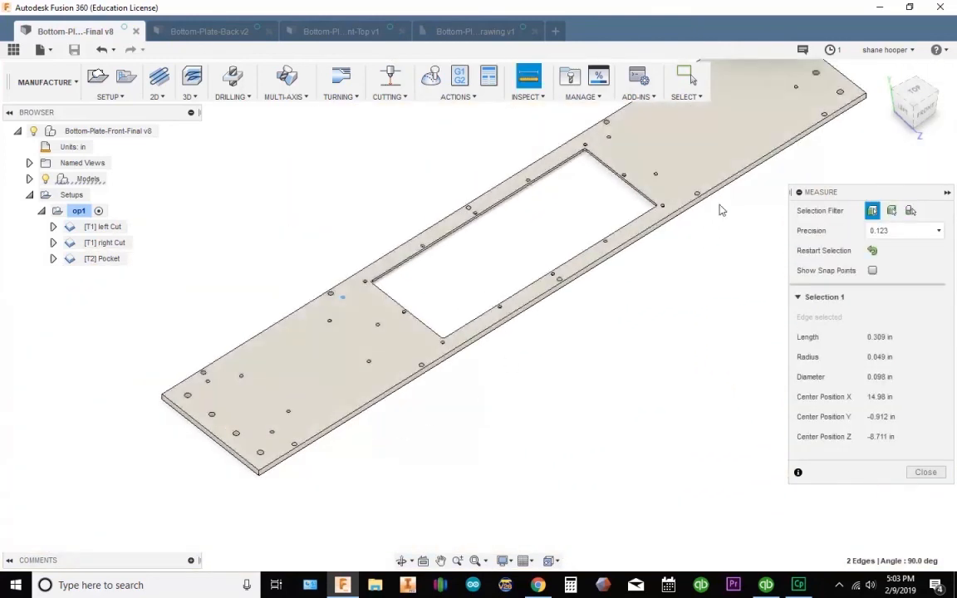
{"action": "middle_click_drag", "start_coordinate": [641, 155], "coordinate": [559, 244]}
{"action": "scroll", "coordinate": [529, 245], "scroll_direction": "down", "scroll_amount": 3}
{"action": "scroll", "coordinate": [482, 269], "scroll_direction": "down", "scroll_amount": 2}
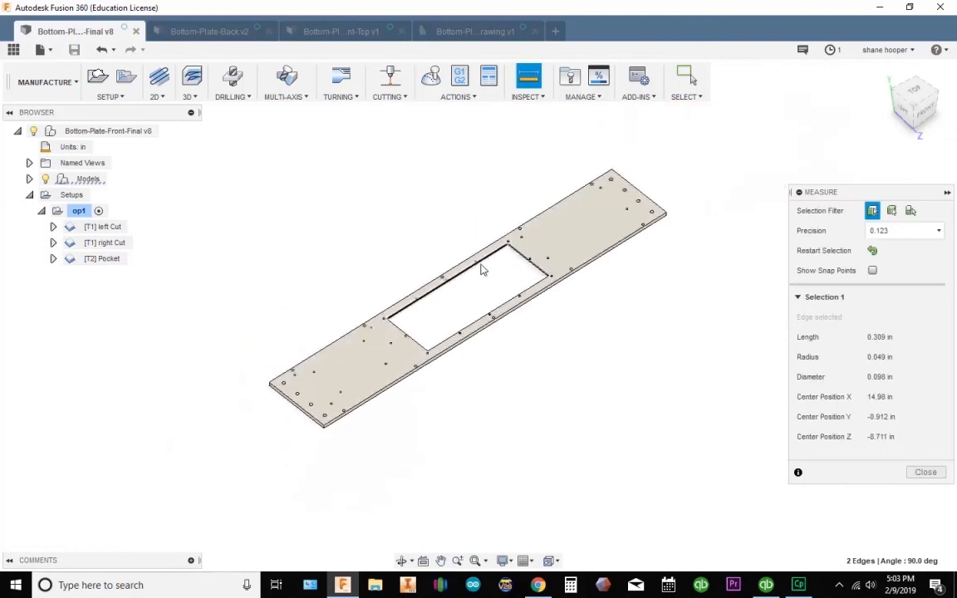
{"action": "scroll", "coordinate": [486, 296], "scroll_direction": "down", "scroll_amount": 3}
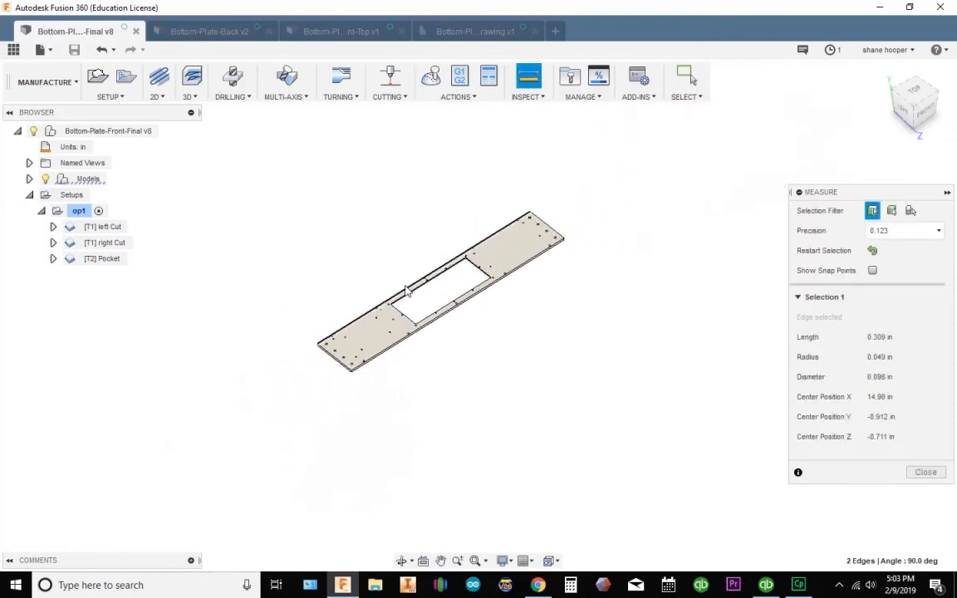
{"action": "middle_click_drag", "start_coordinate": [418, 318], "coordinate": [443, 291]}
{"action": "scroll", "coordinate": [440, 293], "scroll_direction": "up", "scroll_amount": 10}
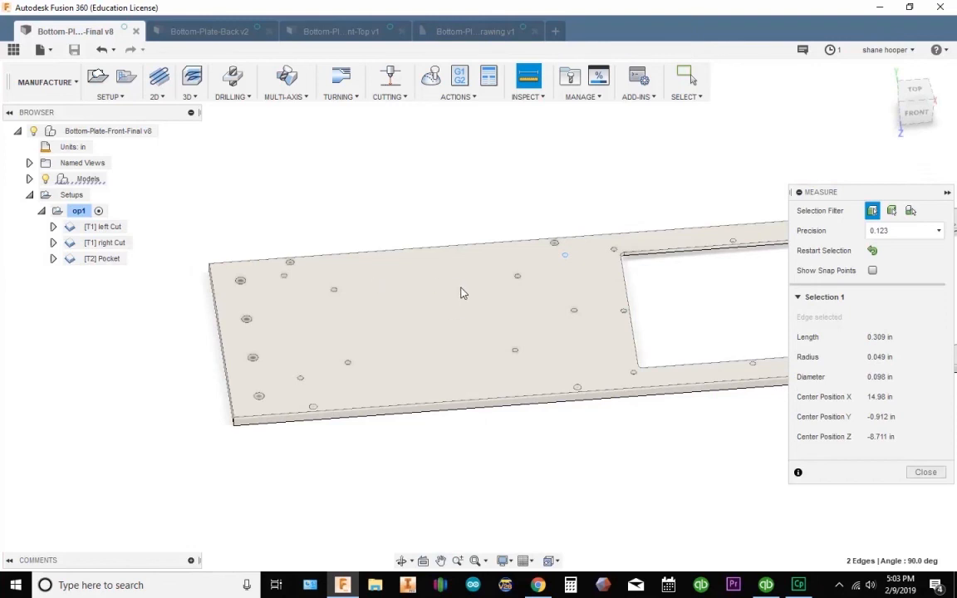
{"action": "scroll", "coordinate": [299, 303], "scroll_direction": "up", "scroll_amount": 8}
{"action": "middle_click_drag", "start_coordinate": [277, 300], "coordinate": [384, 299]}
{"action": "scroll", "coordinate": [384, 299], "scroll_direction": "down", "scroll_amount": 8}
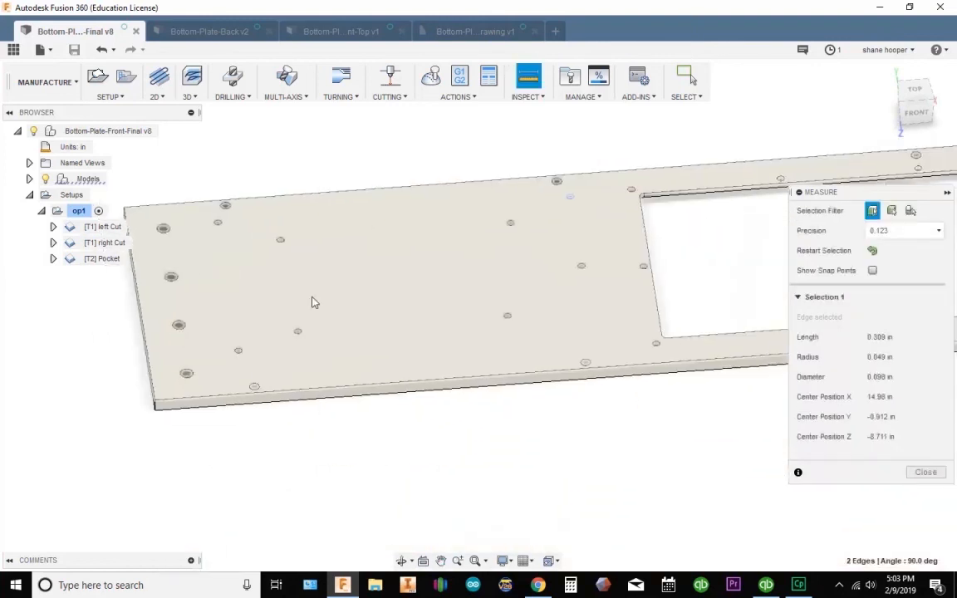
{"action": "scroll", "coordinate": [337, 312], "scroll_direction": "down", "scroll_amount": 2}
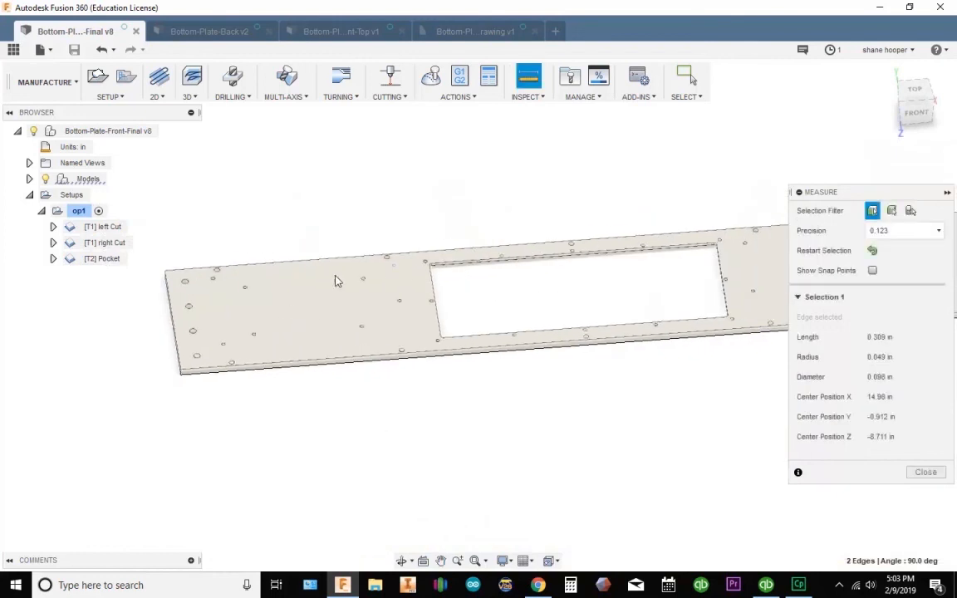
{"action": "scroll", "coordinate": [384, 297], "scroll_direction": "up", "scroll_amount": 4}
{"action": "scroll", "coordinate": [385, 298], "scroll_direction": "up", "scroll_amount": 2}
{"action": "scroll", "coordinate": [426, 293], "scroll_direction": "up", "scroll_amount": 1}
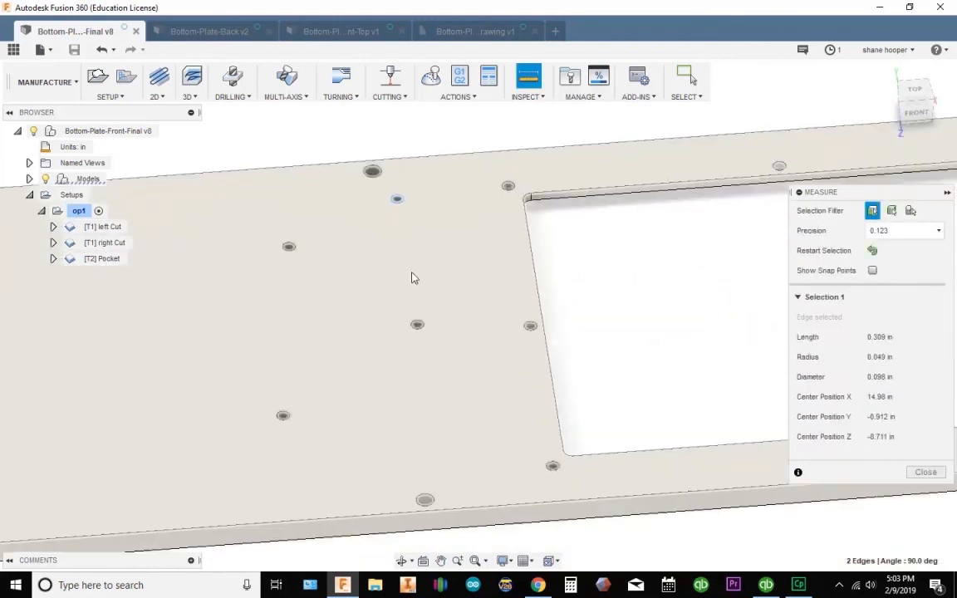
{"action": "middle_click_drag", "start_coordinate": [393, 216], "coordinate": [475, 238]}
{"action": "scroll", "coordinate": [507, 264], "scroll_direction": "down", "scroll_amount": 5}
{"action": "middle_click_drag", "start_coordinate": [480, 357], "coordinate": [428, 372]}
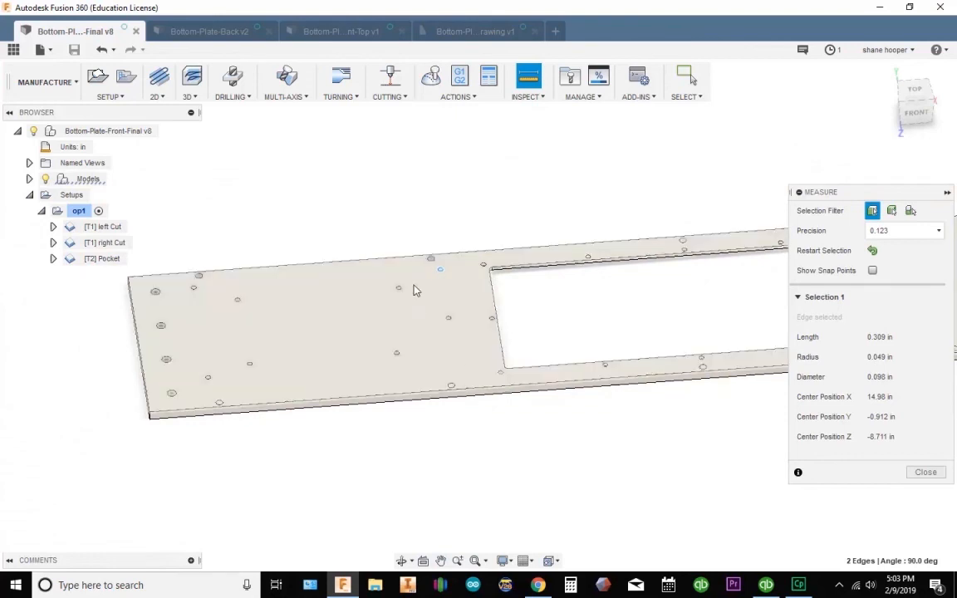
Clear the measured hole from the selection and end the measurement.
{"action": "left_click", "coordinate": [372, 198]}
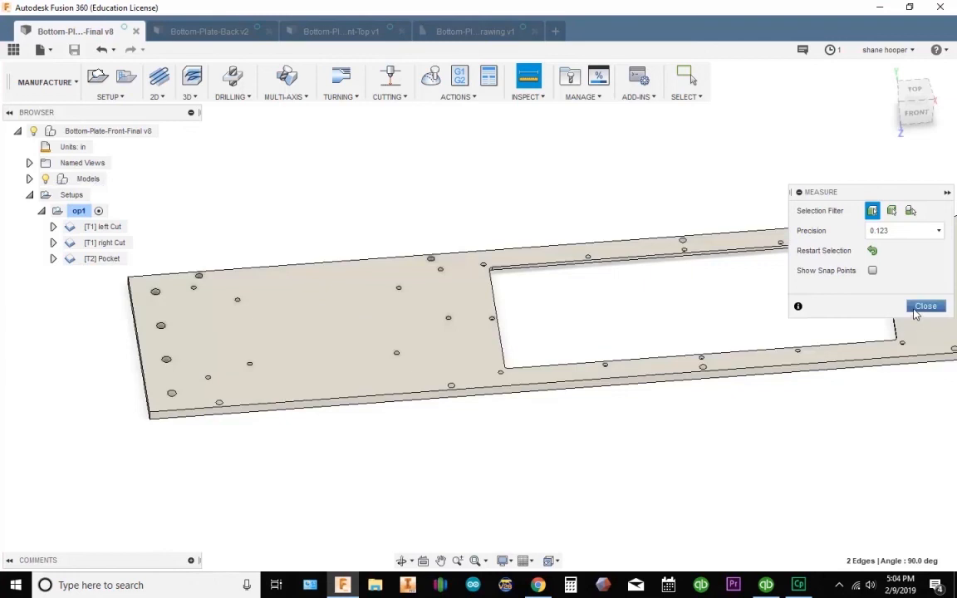
{"action": "scroll", "coordinate": [435, 292], "scroll_direction": "up", "scroll_amount": 3}
{"action": "scroll", "coordinate": [668, 355], "scroll_direction": "down", "scroll_amount": 2}
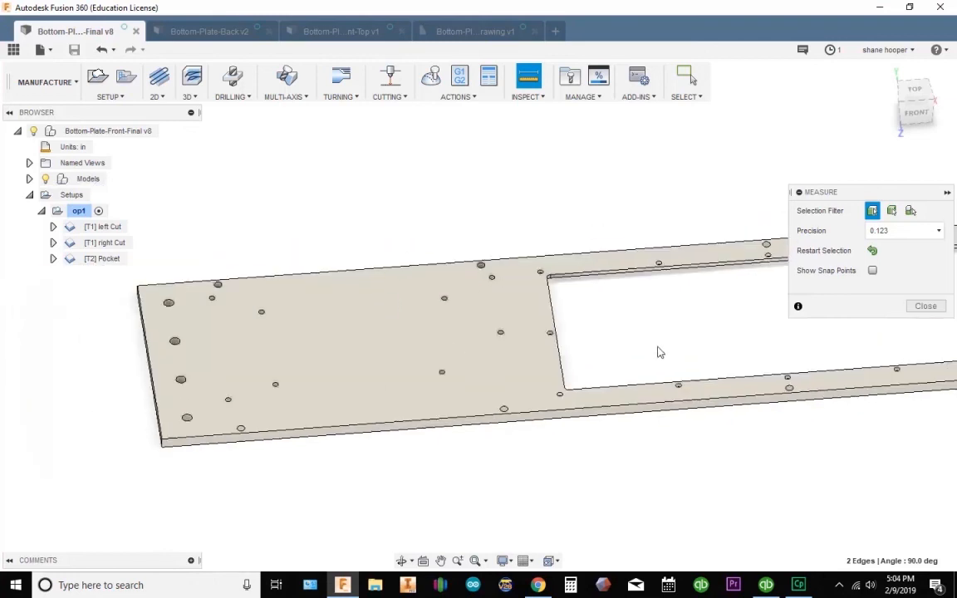
{"action": "middle_click_drag", "start_coordinate": [638, 344], "coordinate": [587, 293]}
{"action": "scroll", "coordinate": [590, 307], "scroll_direction": "up", "scroll_amount": 2}
{"action": "scroll", "coordinate": [640, 324], "scroll_direction": "down", "scroll_amount": 1}
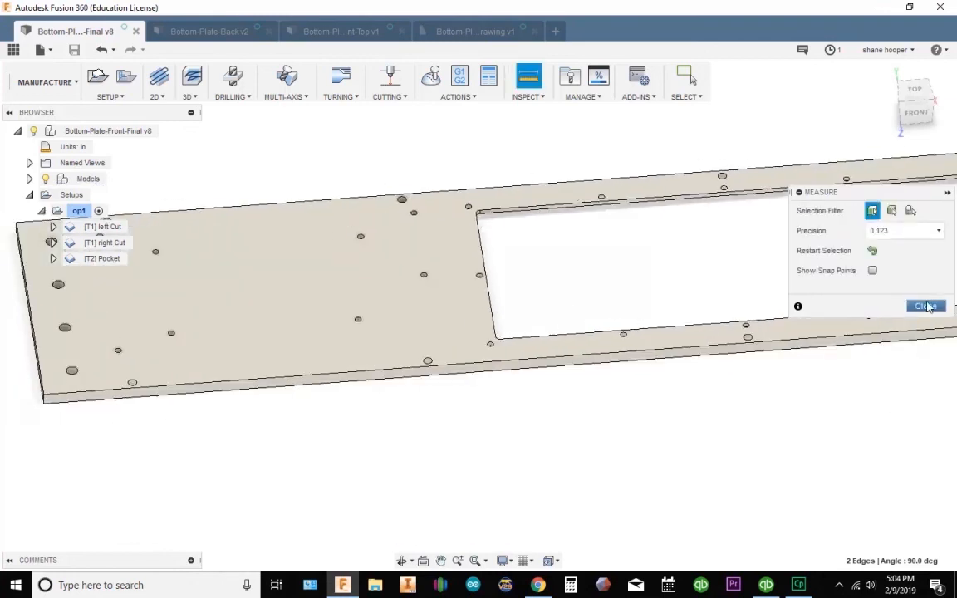
{"action": "left_click", "coordinate": [925, 306]}
Start a drilling operation in setup op1 and create a new mill tool for it in the document's tool library.
{"action": "scroll", "coordinate": [221, 295], "scroll_direction": "down", "scroll_amount": 1}
{"action": "middle_click_drag", "start_coordinate": [219, 296], "coordinate": [237, 352]}
{"action": "scroll", "coordinate": [188, 354], "scroll_direction": "down", "scroll_amount": 2}
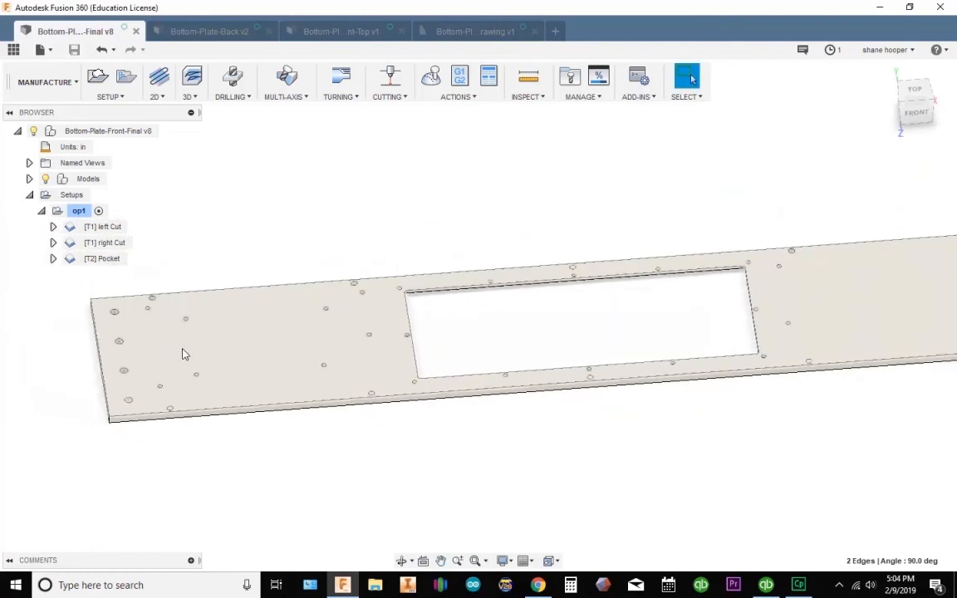
{"action": "middle_click_drag", "start_coordinate": [158, 354], "coordinate": [152, 371]}
{"action": "key", "text": "Escape"}
{"action": "scroll", "coordinate": [127, 299], "scroll_direction": "up", "scroll_amount": 2}
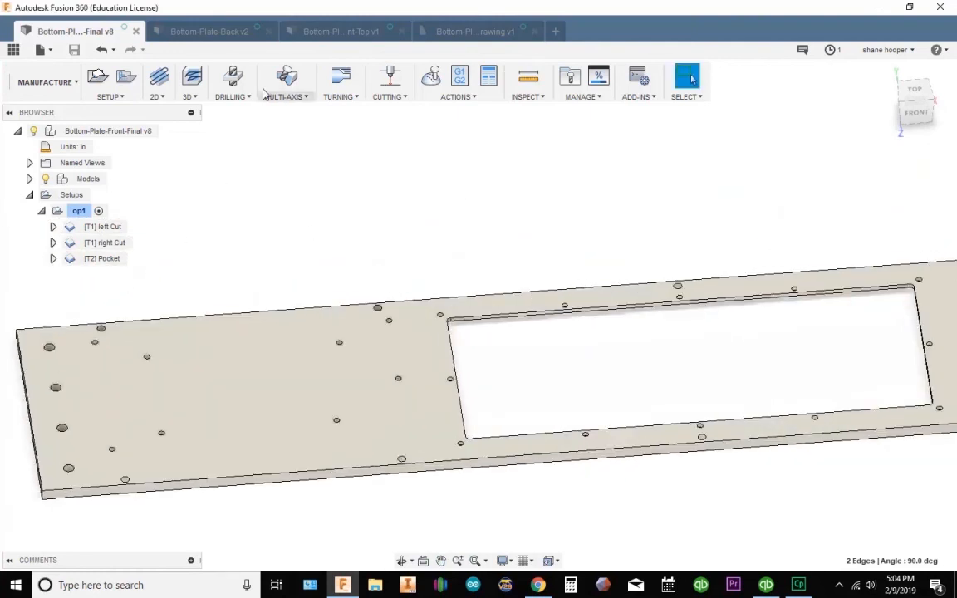
{"action": "left_click", "coordinate": [235, 76]}
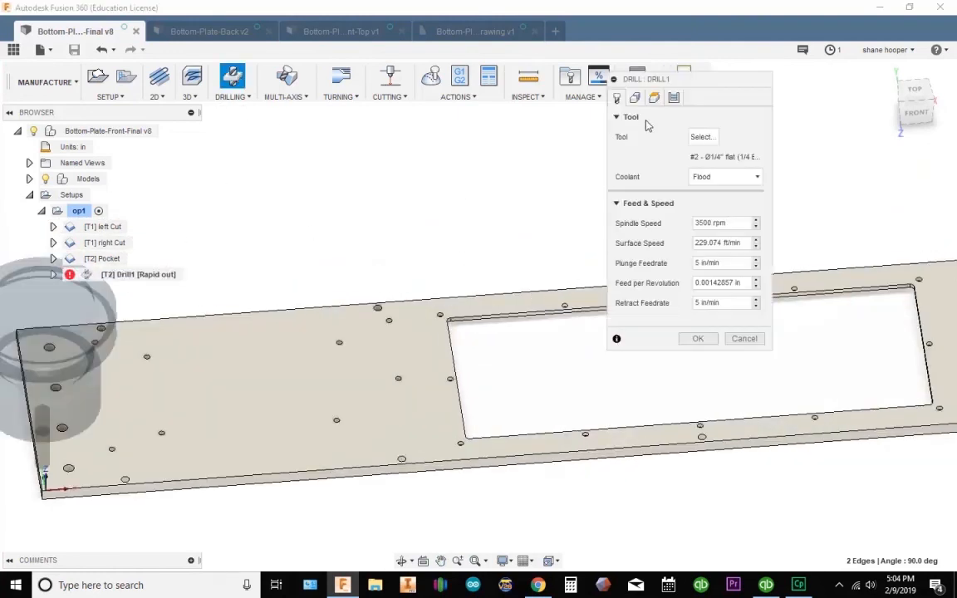
{"action": "left_click", "coordinate": [702, 137]}
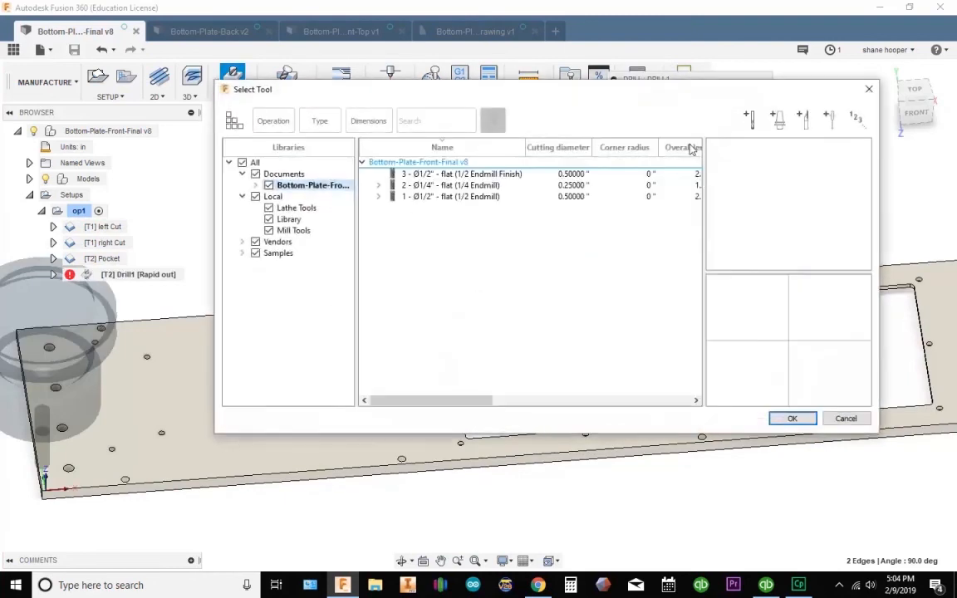
{"action": "left_click", "coordinate": [751, 121]}
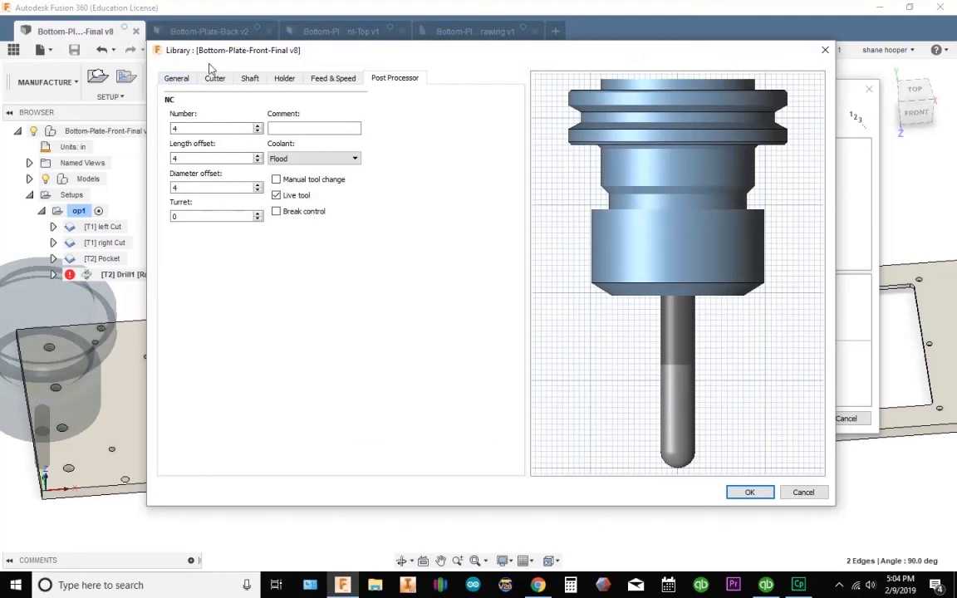
Give the new tool the description Center Drill and set its cutter type to Center drill.
{"action": "left_click", "coordinate": [177, 78]}
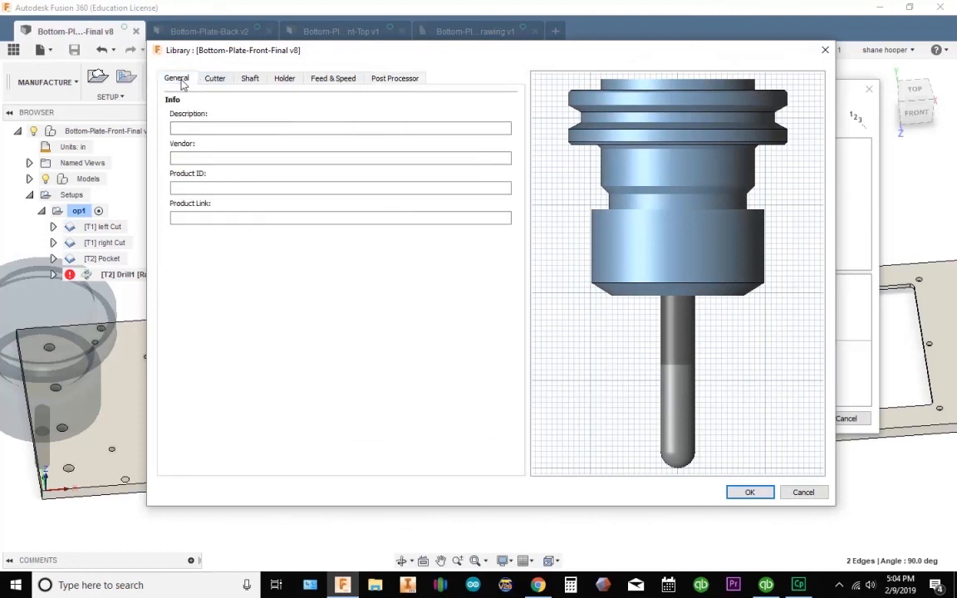
{"action": "left_click", "coordinate": [204, 128]}
{"action": "type", "text": "Center Drill"}
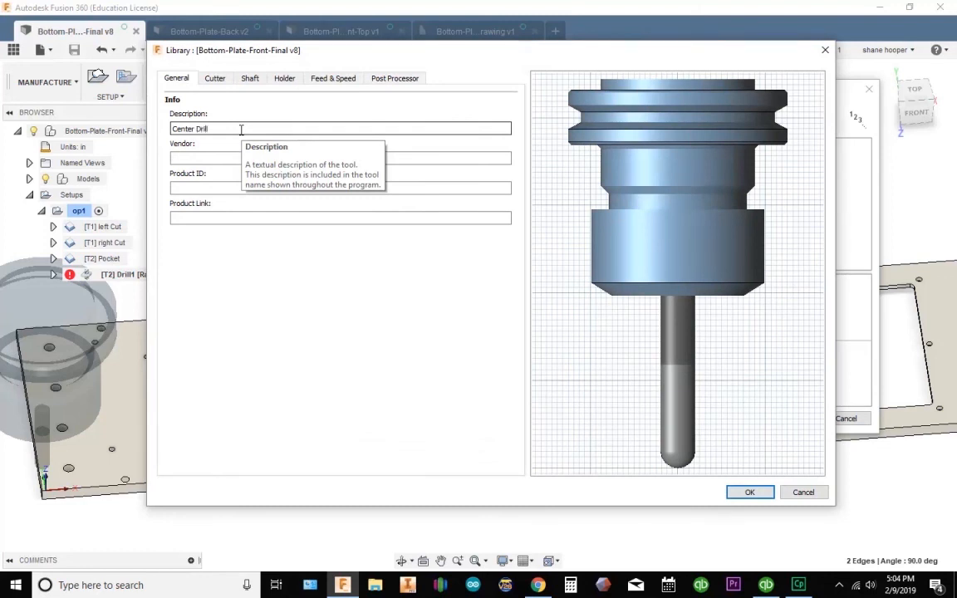
{"action": "left_click", "coordinate": [214, 78]}
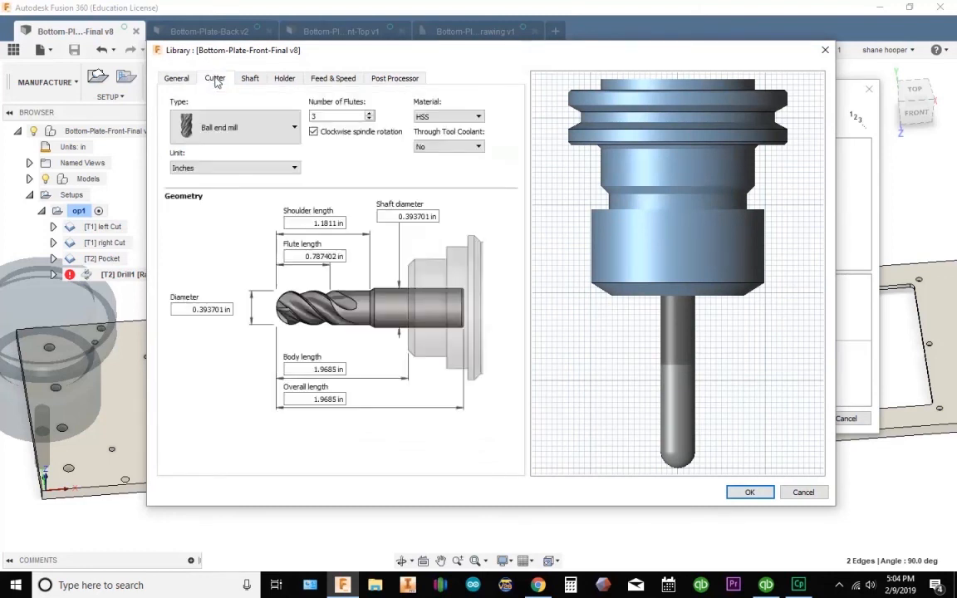
{"action": "left_click", "coordinate": [247, 136]}
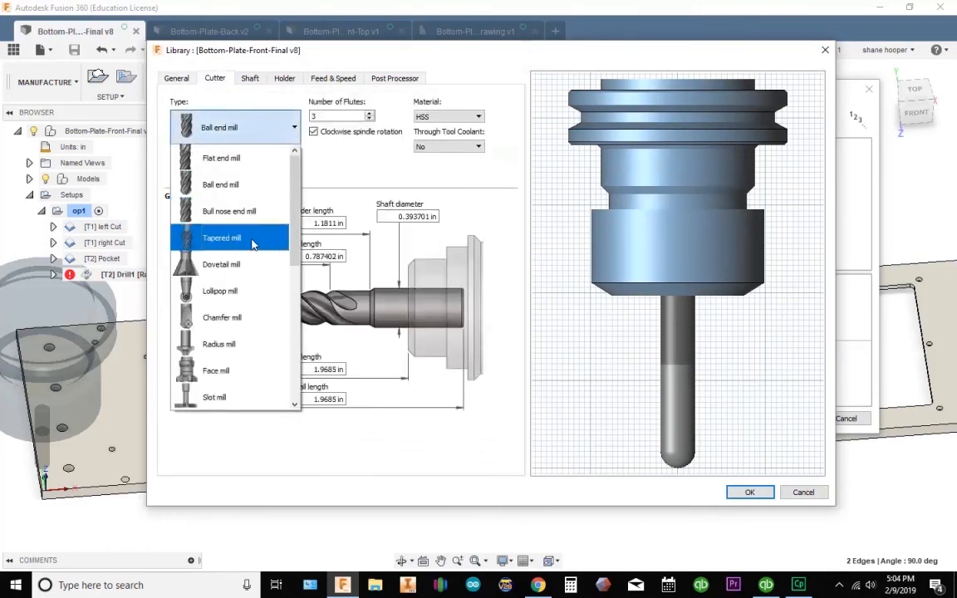
{"action": "scroll", "coordinate": [236, 245], "scroll_direction": "down", "scroll_amount": 1}
{"action": "left_click", "coordinate": [220, 370]}
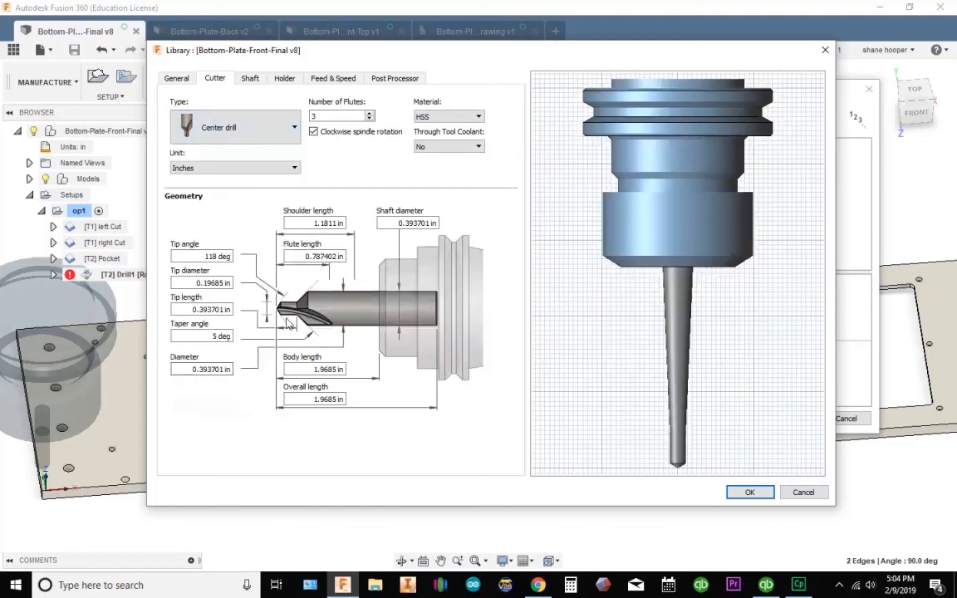
Set the center drill's tip diameter to 0.125 in and its diameter to 0.25 in.
{"action": "left_click", "coordinate": [190, 309]}
{"action": "left_click_drag", "start_coordinate": [191, 281], "coordinate": [489, 313]}
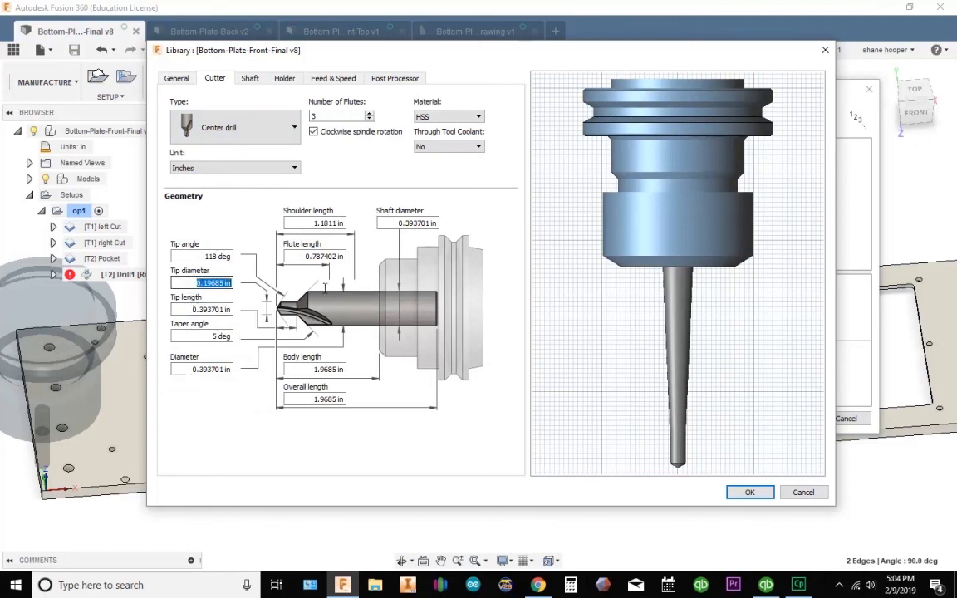
{"action": "type", "text": ".125"}
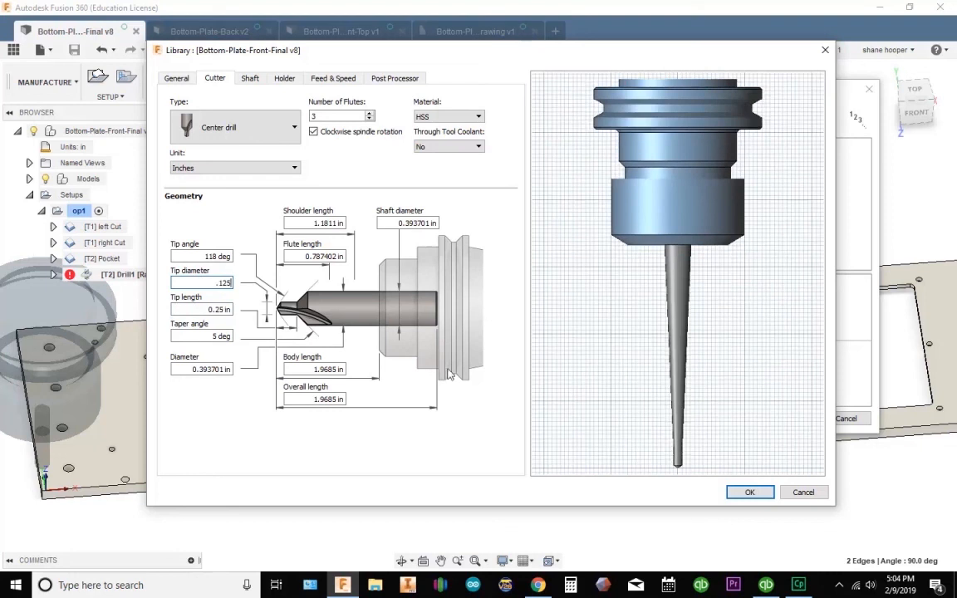
{"action": "left_click_drag", "start_coordinate": [191, 369], "coordinate": [328, 363]}
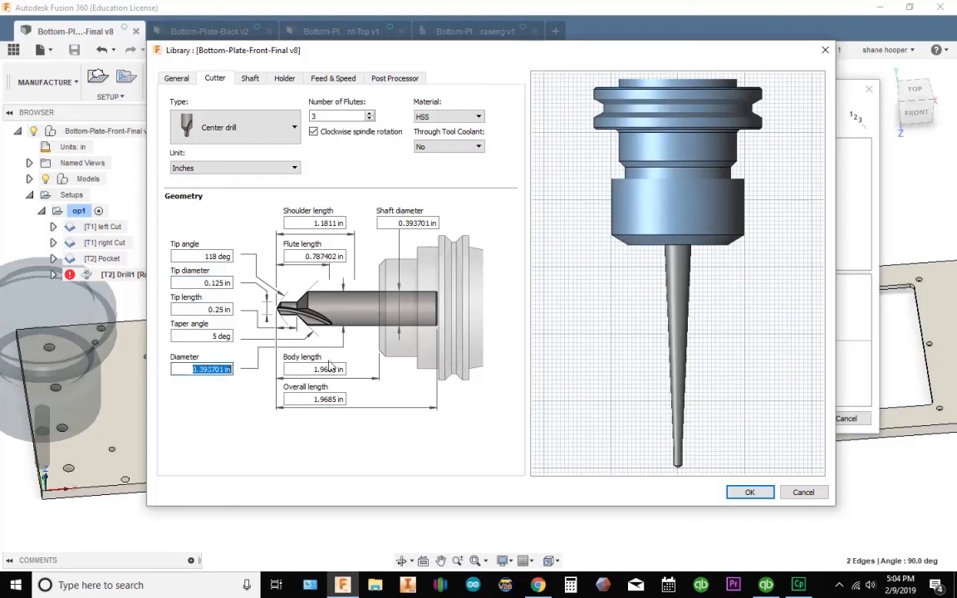
{"action": "type", "text": ".25"}
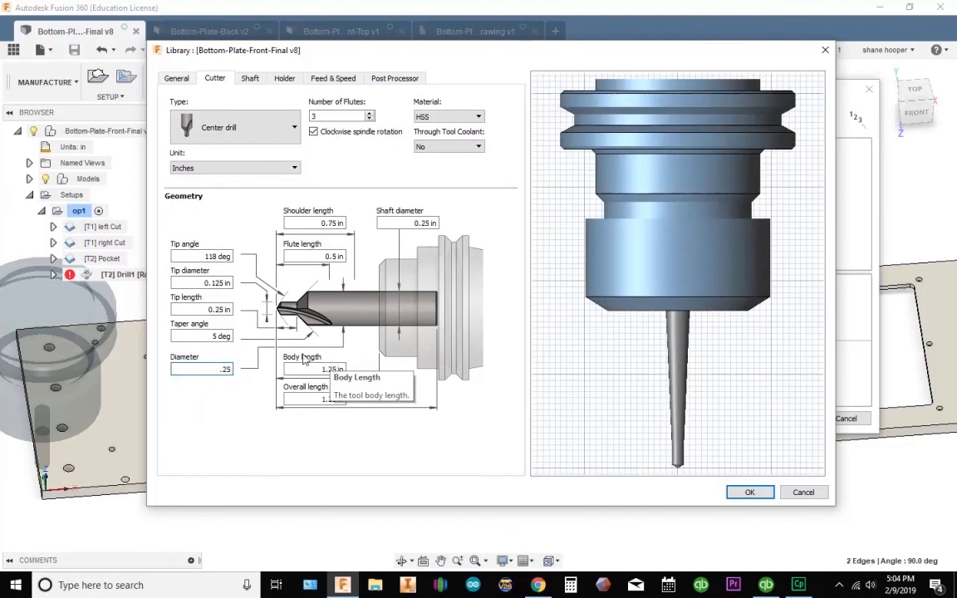
Set the center drill's spindle speed to 1200 rpm and its cutting and plunge feedrates to 4 in/min.
{"action": "left_click", "coordinate": [324, 79]}
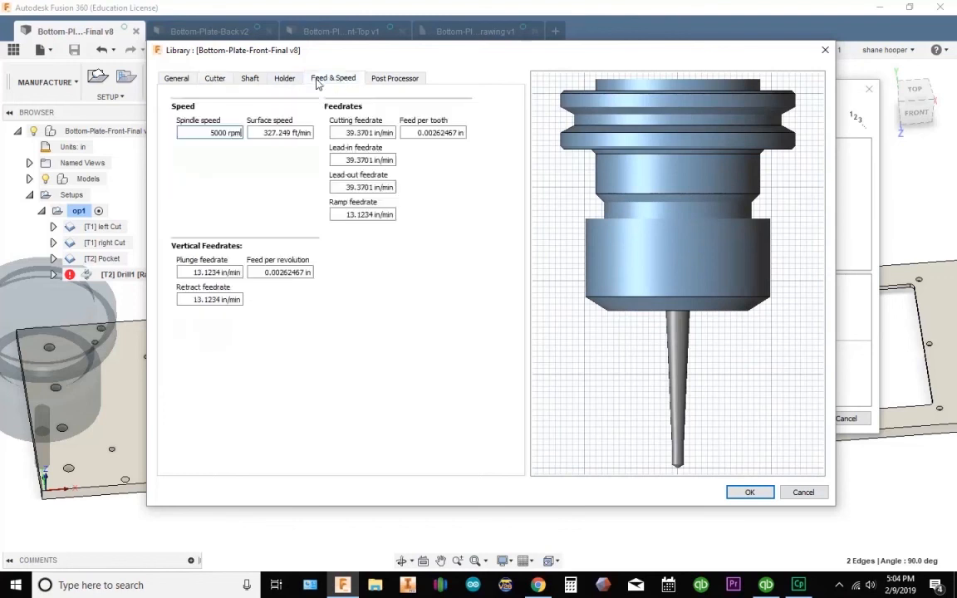
{"action": "left_click", "coordinate": [222, 133]}
{"action": "type", "text": "1200"}
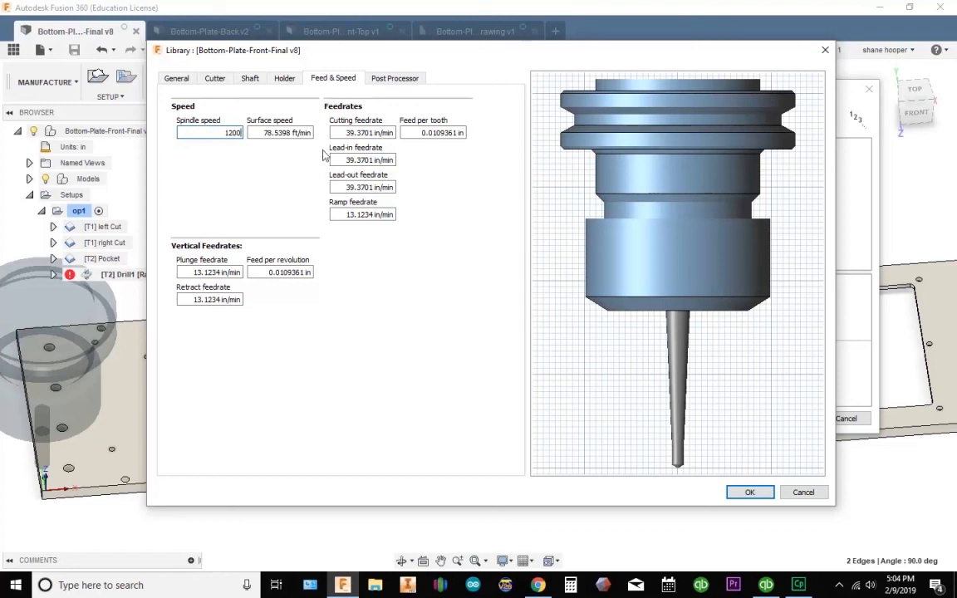
{"action": "left_click", "coordinate": [359, 133]}
{"action": "type", "text": "4"}
{"action": "key", "text": "Tab"}
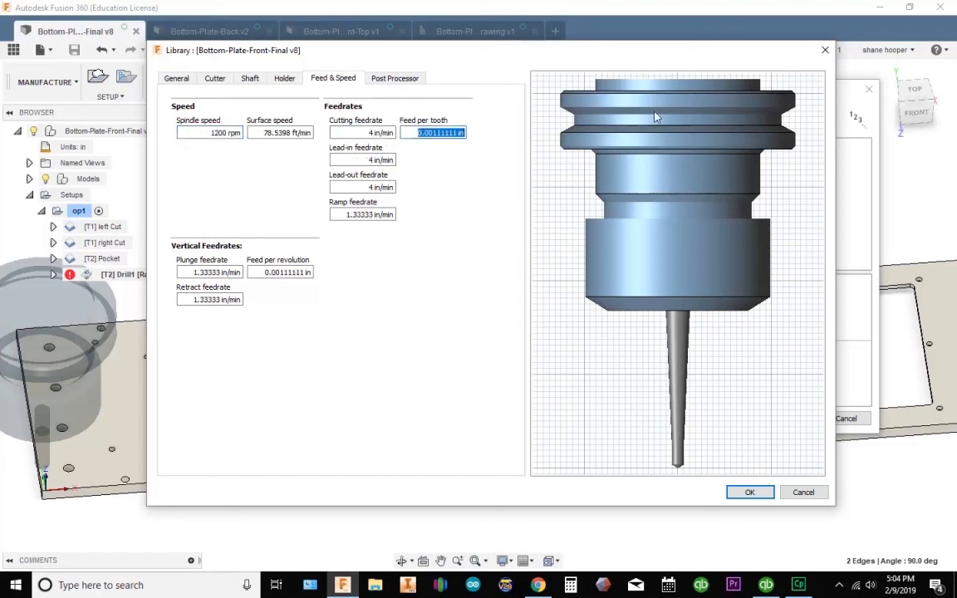
{"action": "key", "text": "Tab"}
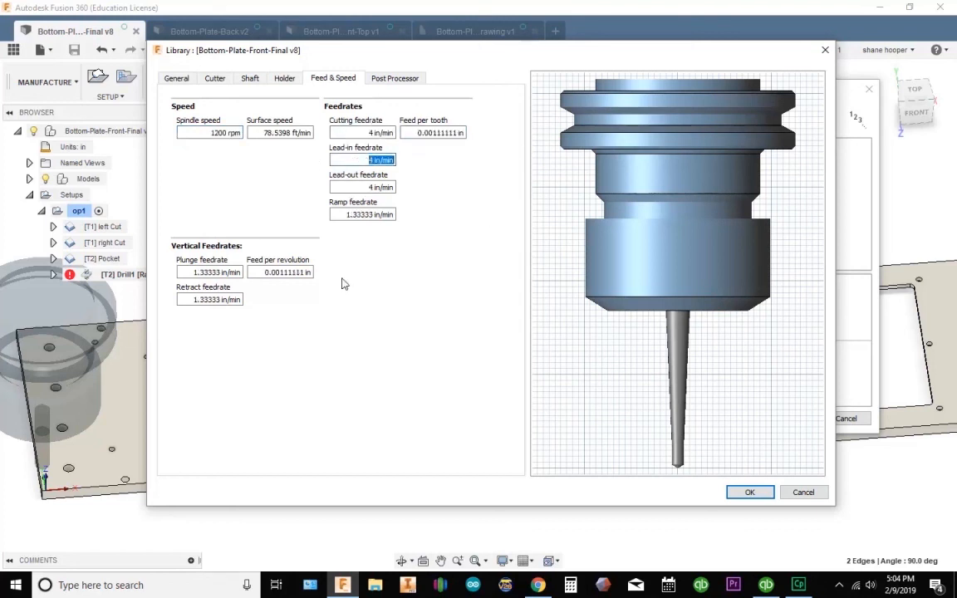
{"action": "left_click", "coordinate": [208, 273]}
{"action": "type", "text": "4"}
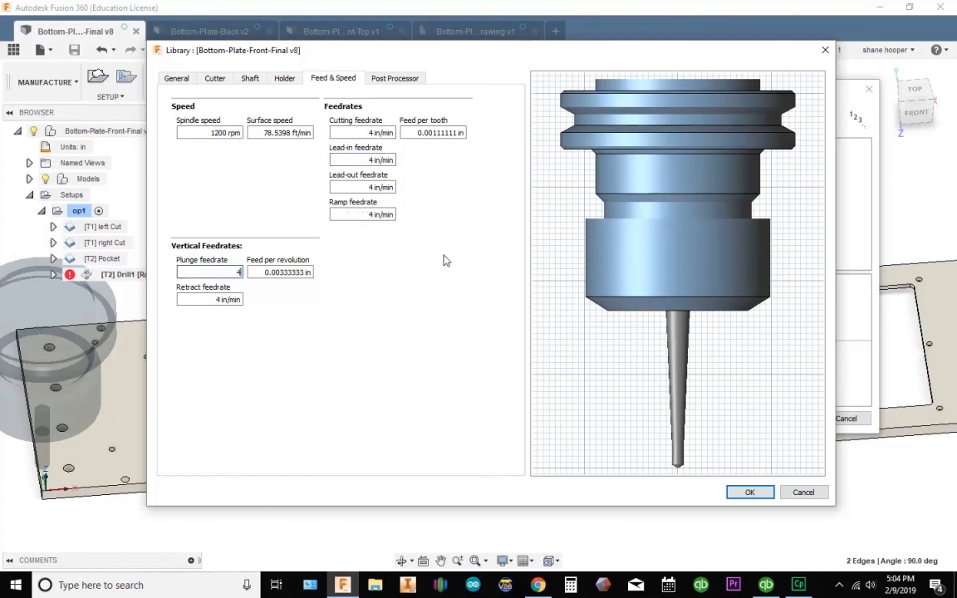
Give the center drill tool number 3, save it, and use it as the tool of the drilling operation.
{"action": "left_click", "coordinate": [384, 78]}
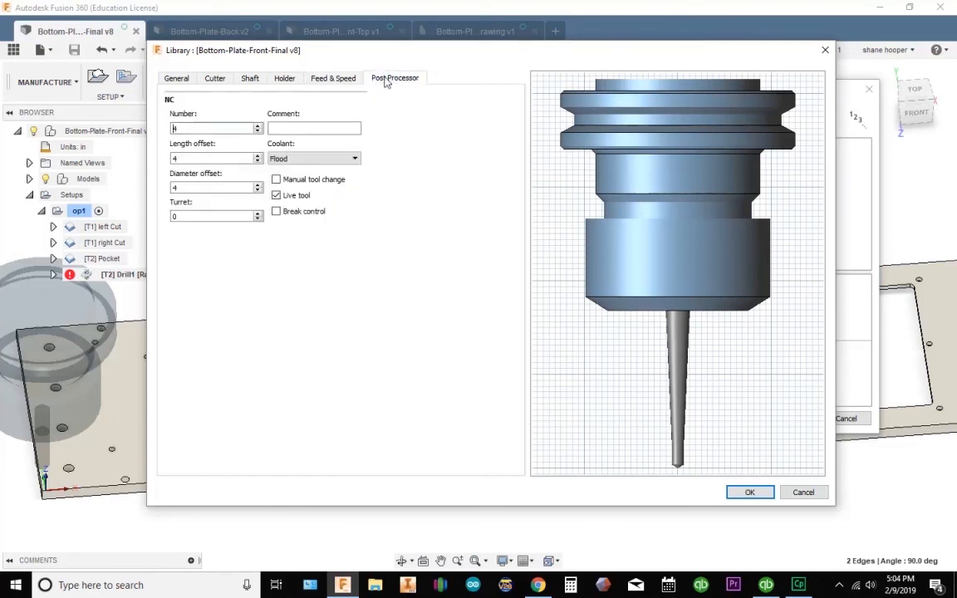
{"action": "double_click", "coordinate": [171, 127]}
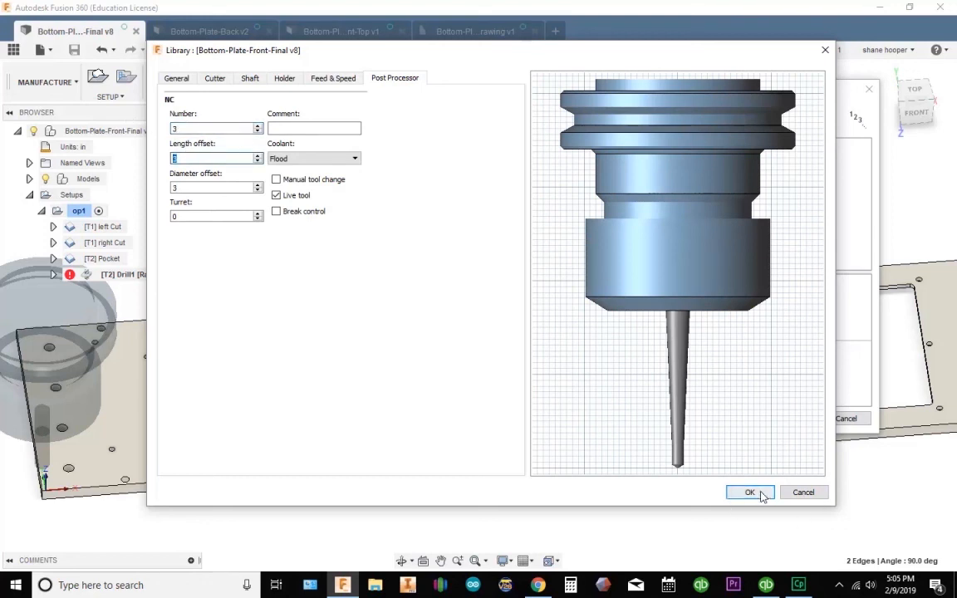
{"action": "left_click", "coordinate": [749, 492]}
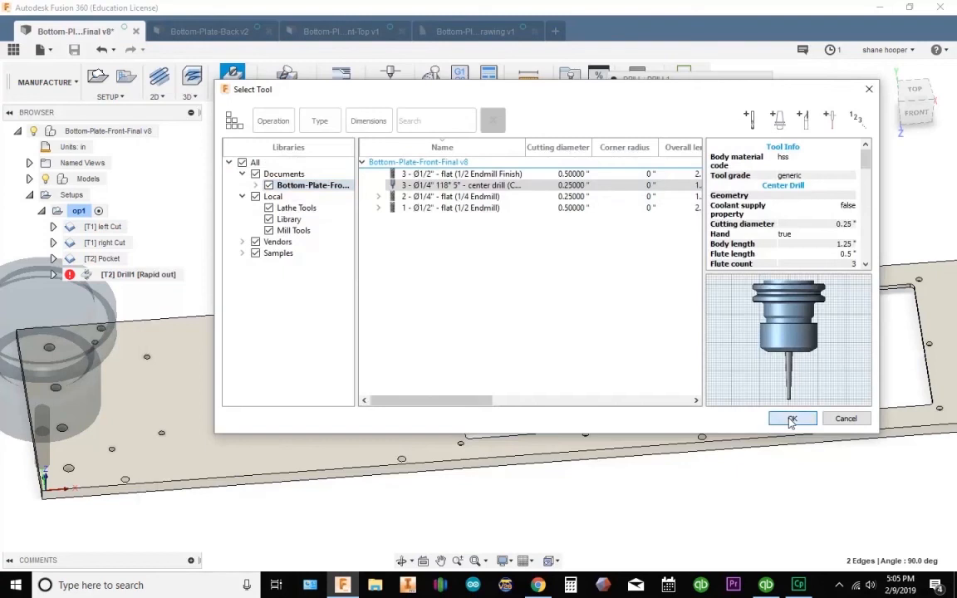
{"action": "left_click", "coordinate": [790, 418]}
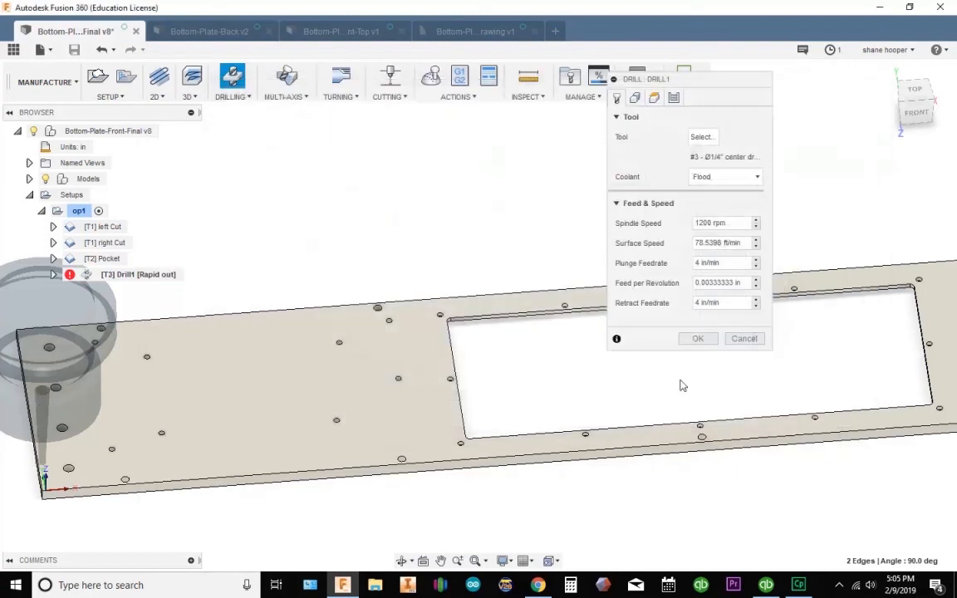
Choose the four large holes in the row along the plate's short end as hole faces for the drilling operation.
{"action": "left_click", "coordinate": [635, 97]}
{"action": "middle_click_drag", "start_coordinate": [408, 309], "coordinate": [552, 259]}
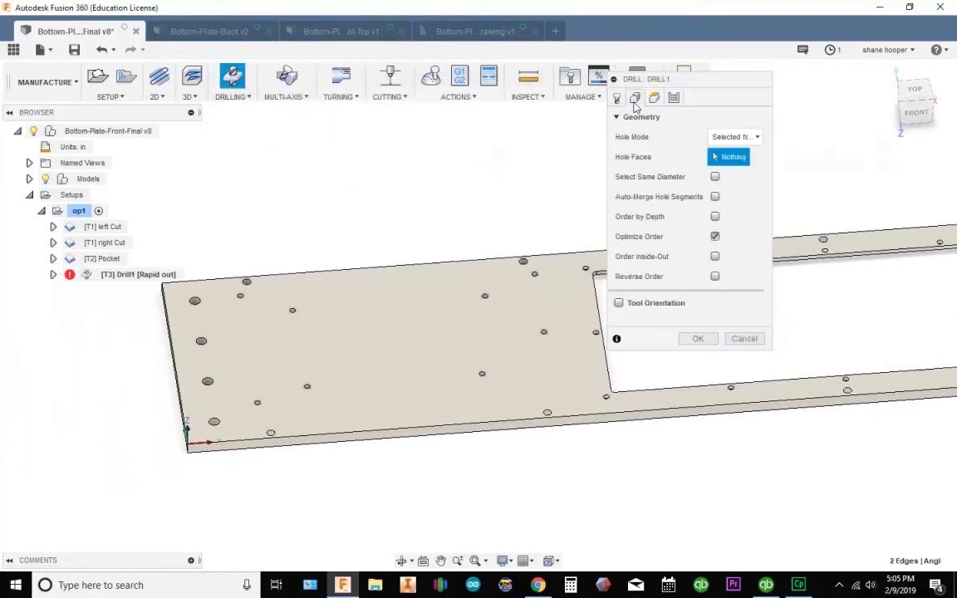
{"action": "left_click", "coordinate": [726, 157]}
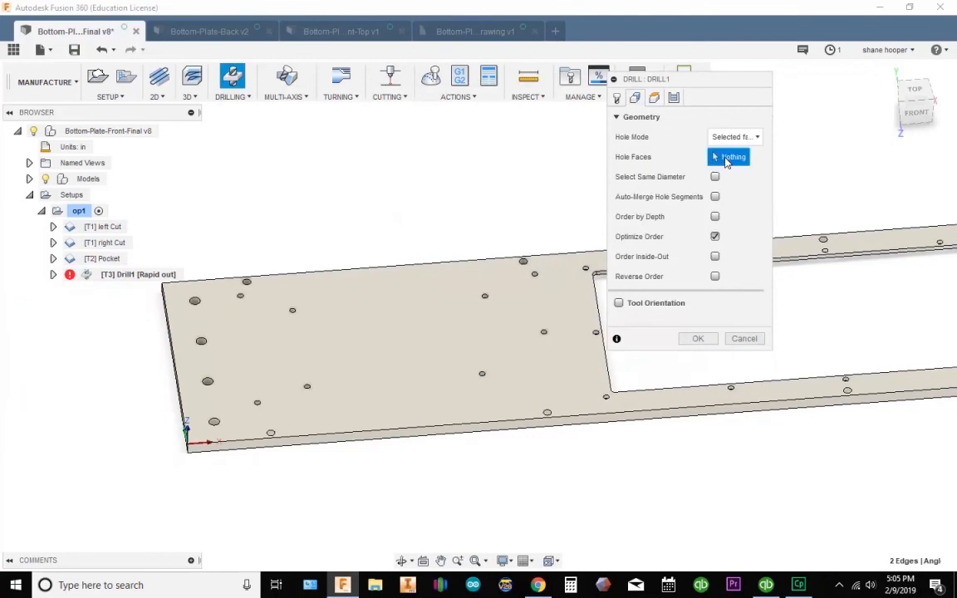
{"action": "scroll", "coordinate": [225, 295], "scroll_direction": "up", "scroll_amount": 5}
{"action": "middle_click_drag", "start_coordinate": [198, 337], "coordinate": [364, 329]}
{"action": "scroll", "coordinate": [364, 329], "scroll_direction": "up", "scroll_amount": 4}
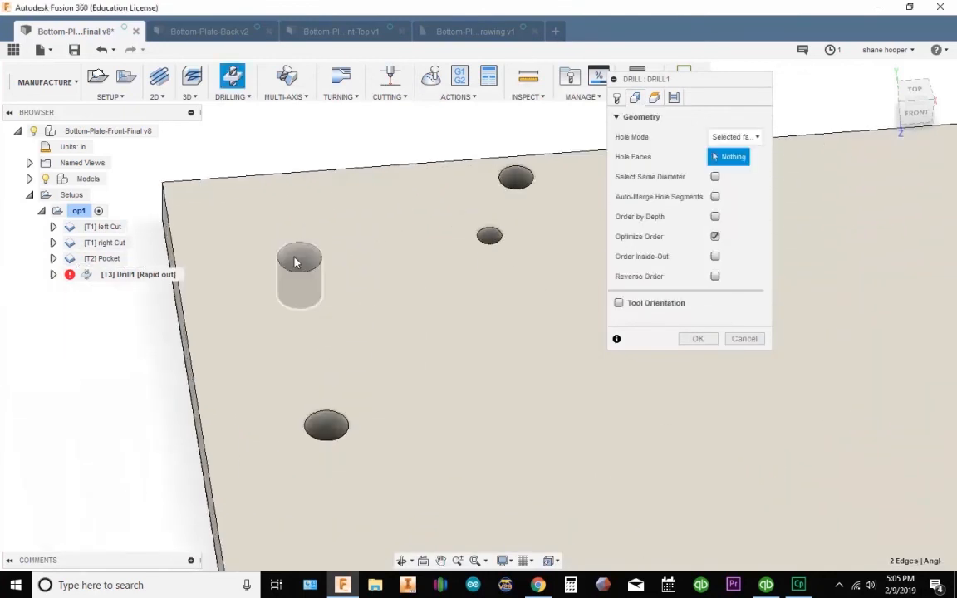
{"action": "scroll", "coordinate": [299, 264], "scroll_direction": "down", "scroll_amount": 5}
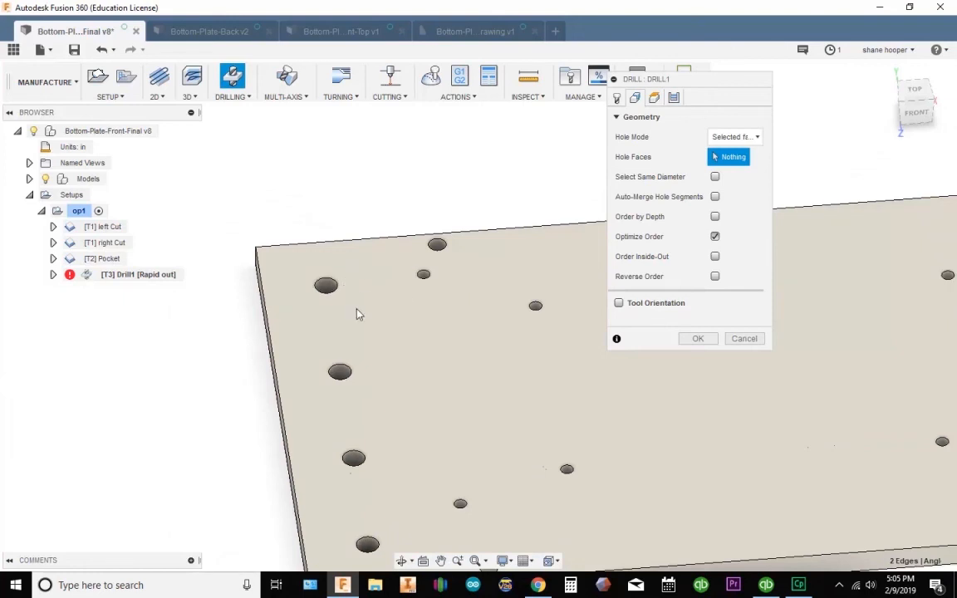
{"action": "scroll", "coordinate": [386, 363], "scroll_direction": "down", "scroll_amount": 3}
{"action": "middle_click_drag", "start_coordinate": [335, 330], "coordinate": [264, 286]}
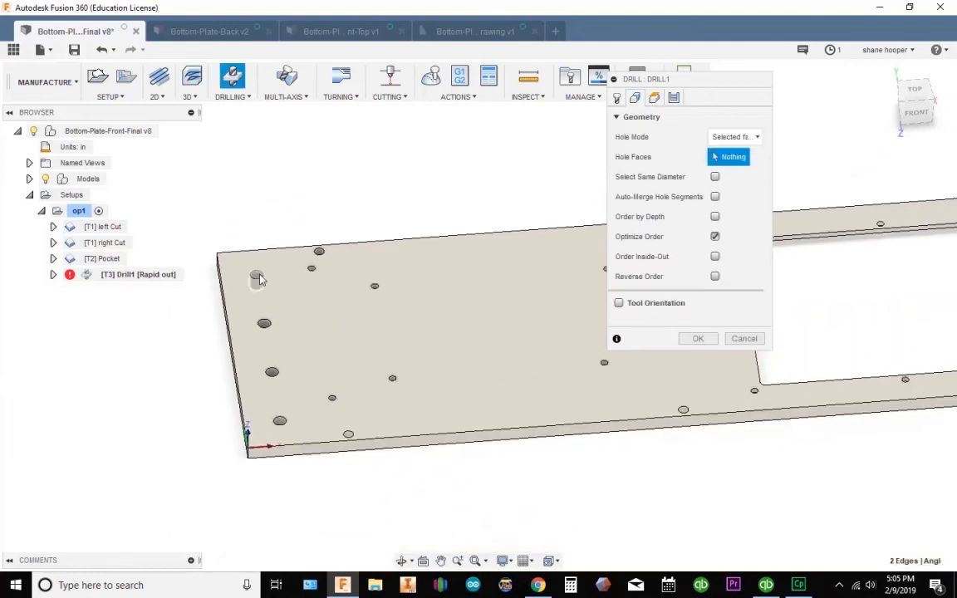
{"action": "scroll", "coordinate": [264, 286], "scroll_direction": "up", "scroll_amount": 3}
{"action": "scroll", "coordinate": [266, 287], "scroll_direction": "up", "scroll_amount": 2}
{"action": "left_click", "coordinate": [245, 277]}
{"action": "left_click", "coordinate": [266, 403]}
{"action": "middle_click_drag", "start_coordinate": [333, 466], "coordinate": [316, 339]}
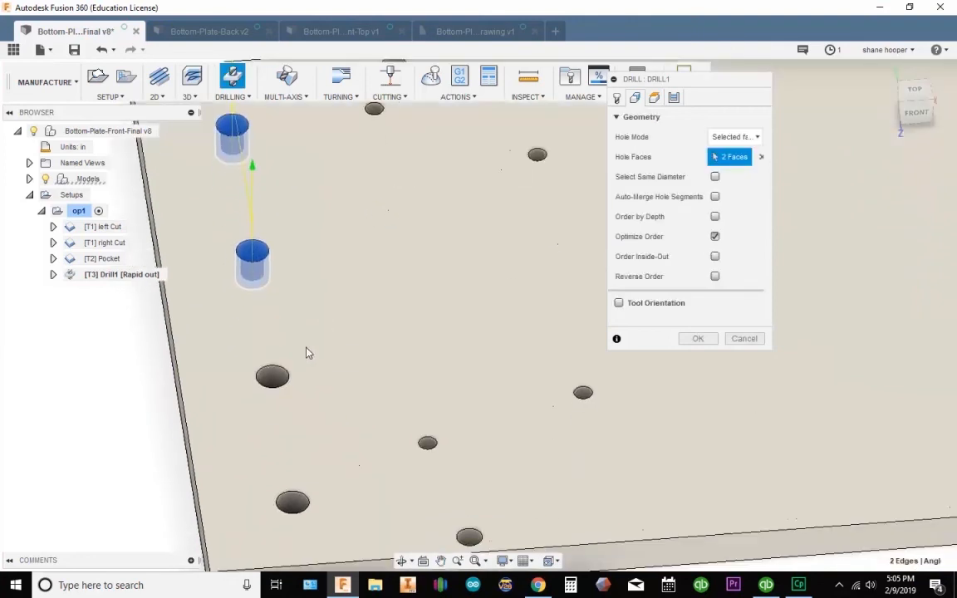
{"action": "left_click", "coordinate": [279, 389]}
{"action": "middle_click_drag", "start_coordinate": [317, 430], "coordinate": [289, 296]}
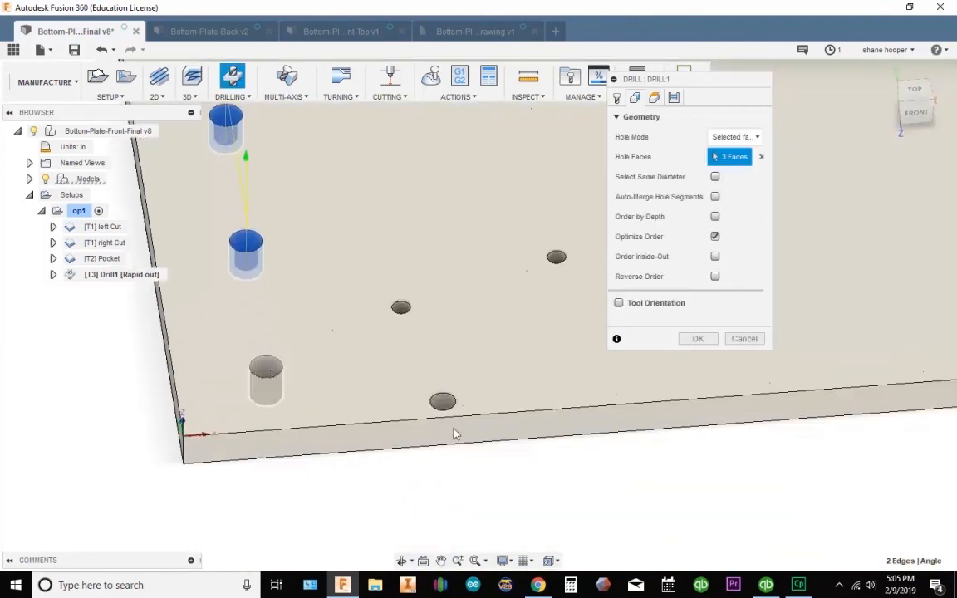
{"action": "left_click", "coordinate": [266, 374]}
Add the front-edge hole and the two small holes near the origin corner to the hole faces.
{"action": "left_click", "coordinate": [442, 397]}
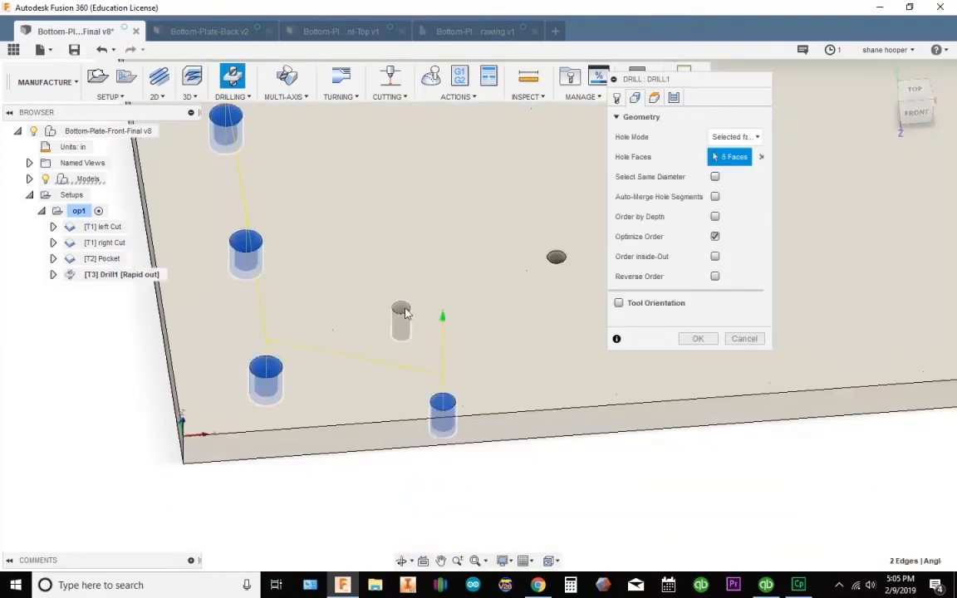
{"action": "left_click", "coordinate": [405, 312]}
{"action": "left_click", "coordinate": [555, 267]}
Add the two small holes and the edge hole near the short end's rear corner to the hole faces.
{"action": "middle_click_drag", "start_coordinate": [555, 267], "coordinate": [378, 558]}
{"action": "scroll", "coordinate": [418, 366], "scroll_direction": "up", "scroll_amount": 4}
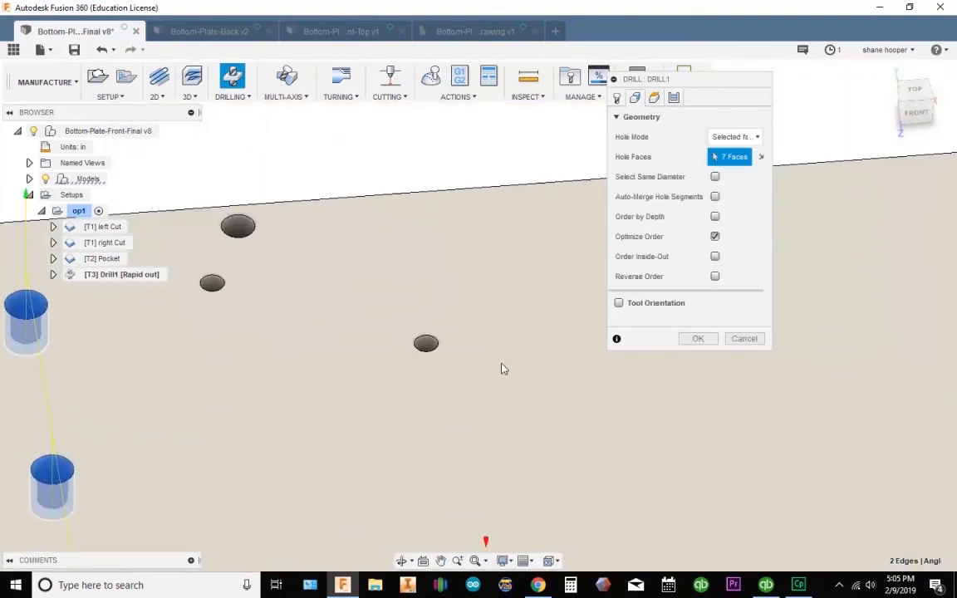
{"action": "left_click", "coordinate": [425, 344]}
{"action": "left_click", "coordinate": [212, 287]}
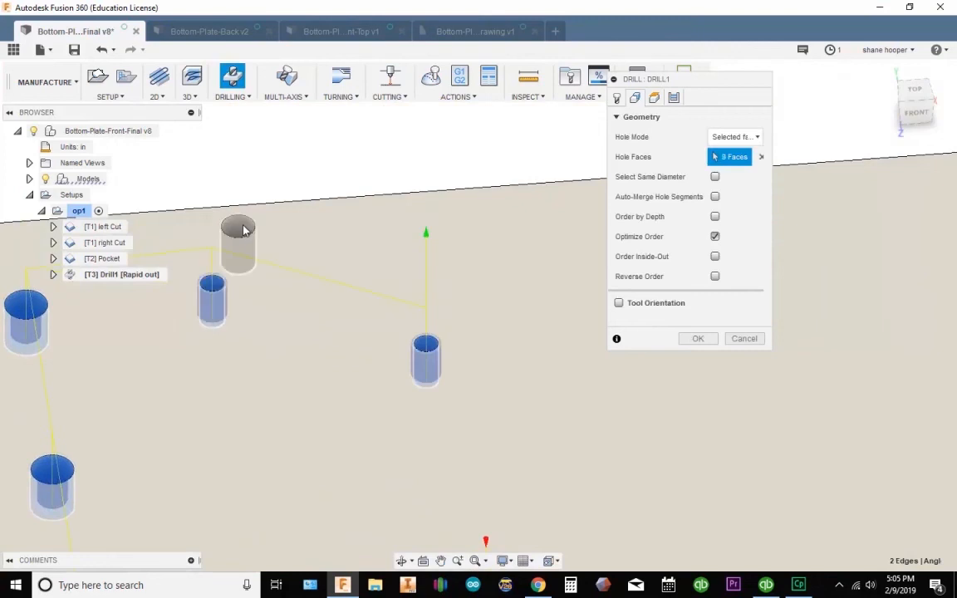
{"action": "left_click", "coordinate": [241, 237]}
Add the two small holes midway between the short-end group and the cutout, plus the nearby front-edge hole, to the hole faces.
{"action": "scroll", "coordinate": [462, 369], "scroll_direction": "down", "scroll_amount": 5}
{"action": "middle_click_drag", "start_coordinate": [485, 362], "coordinate": [264, 284]}
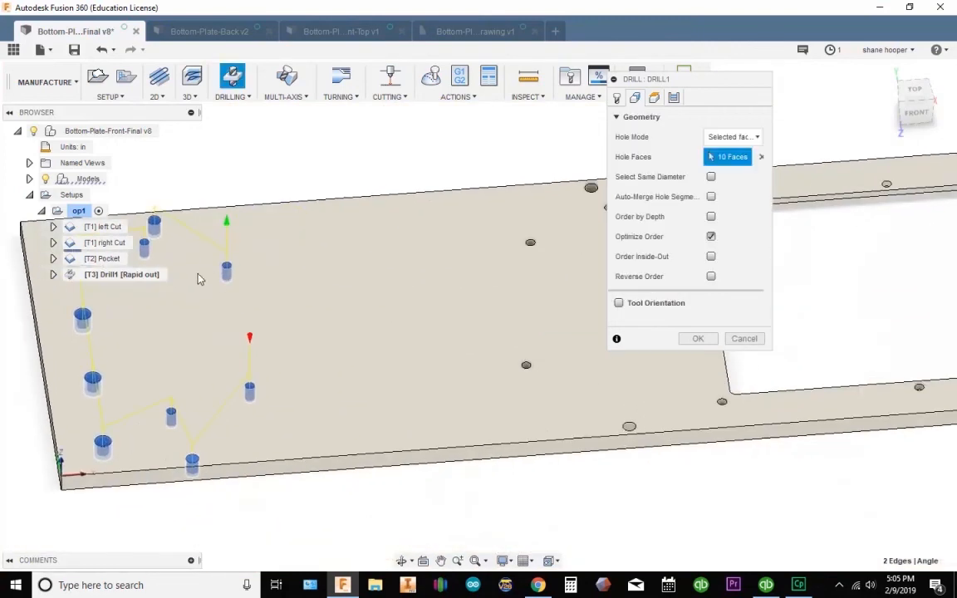
{"action": "scroll", "coordinate": [523, 371], "scroll_direction": "up", "scroll_amount": 4}
{"action": "left_click", "coordinate": [514, 146]}
{"action": "left_click", "coordinate": [506, 377]}
{"action": "left_click", "coordinate": [706, 493]}
{"action": "scroll", "coordinate": [710, 451], "scroll_direction": "down", "scroll_amount": 3}
{"action": "middle_click_drag", "start_coordinate": [717, 446], "coordinate": [505, 516]}
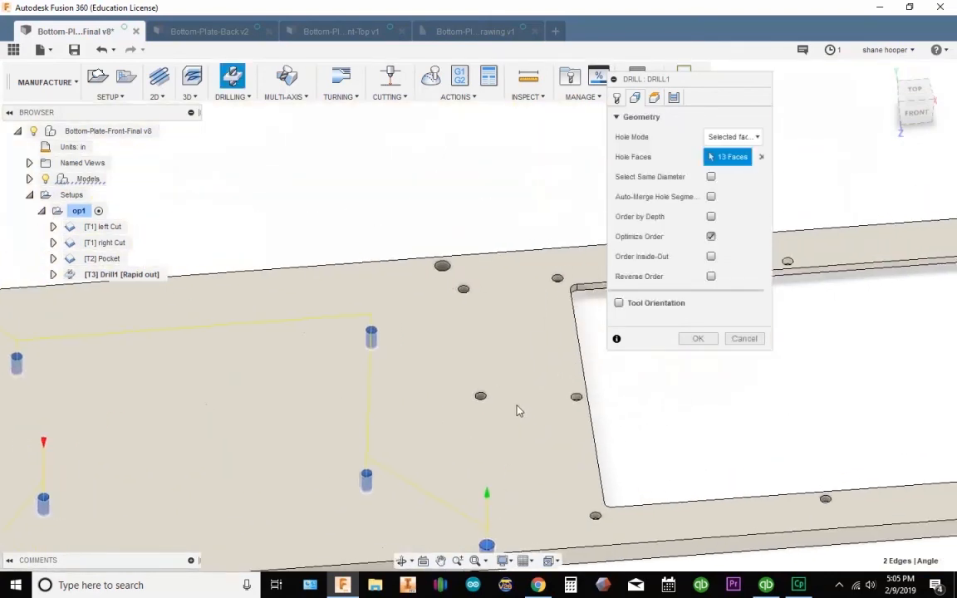